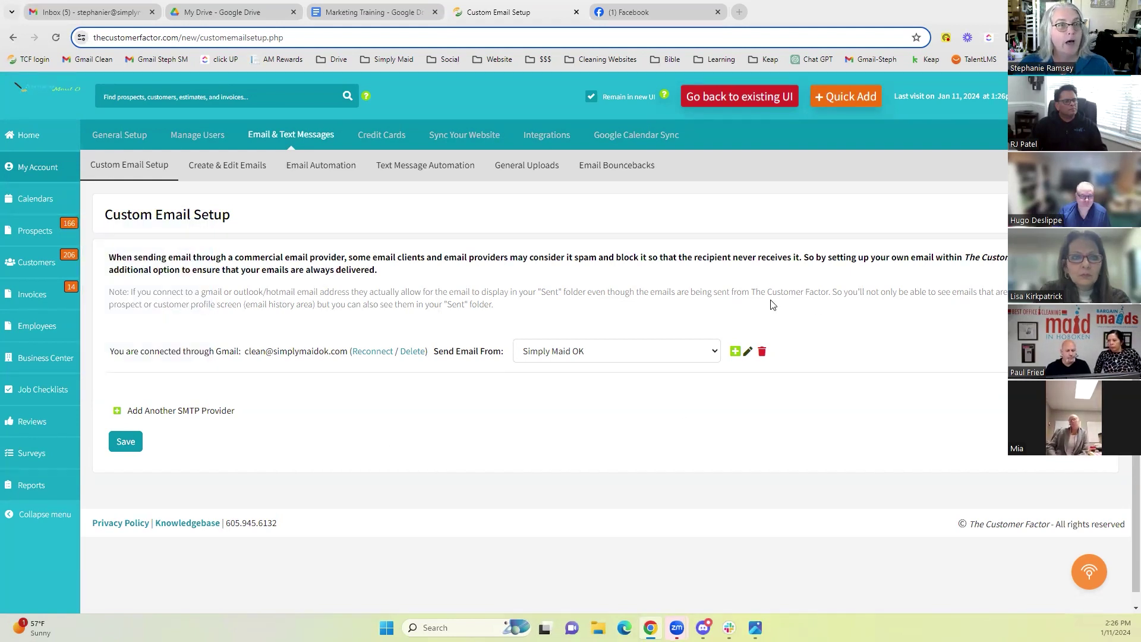
{"action": "mouse_move", "coordinate": [28, 170]}
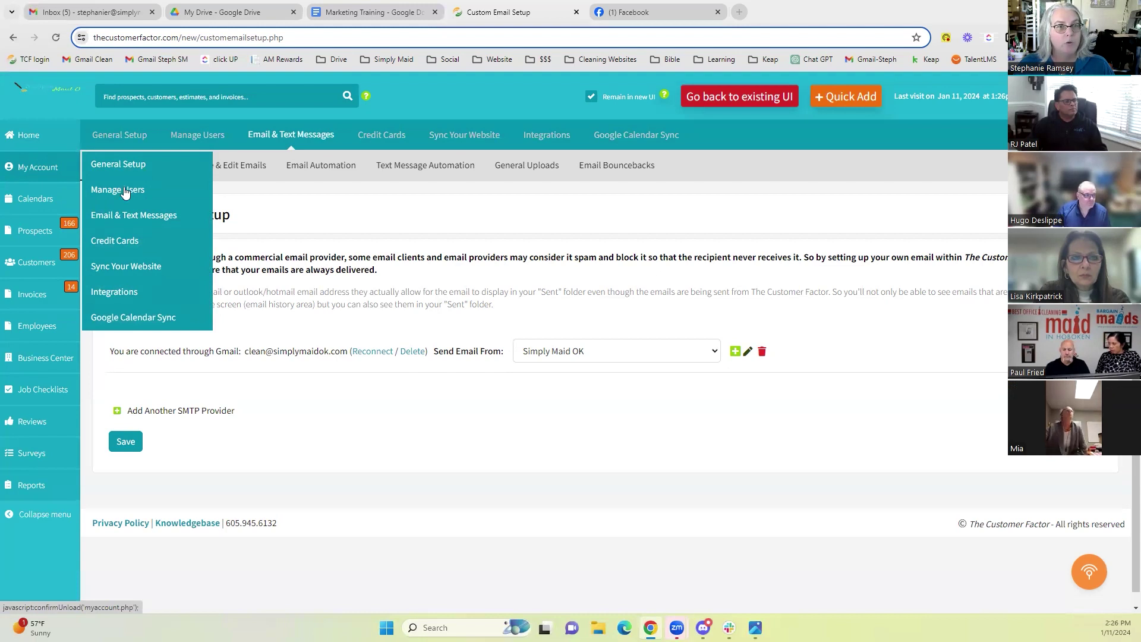
{"action": "mouse_move", "coordinate": [135, 217]}
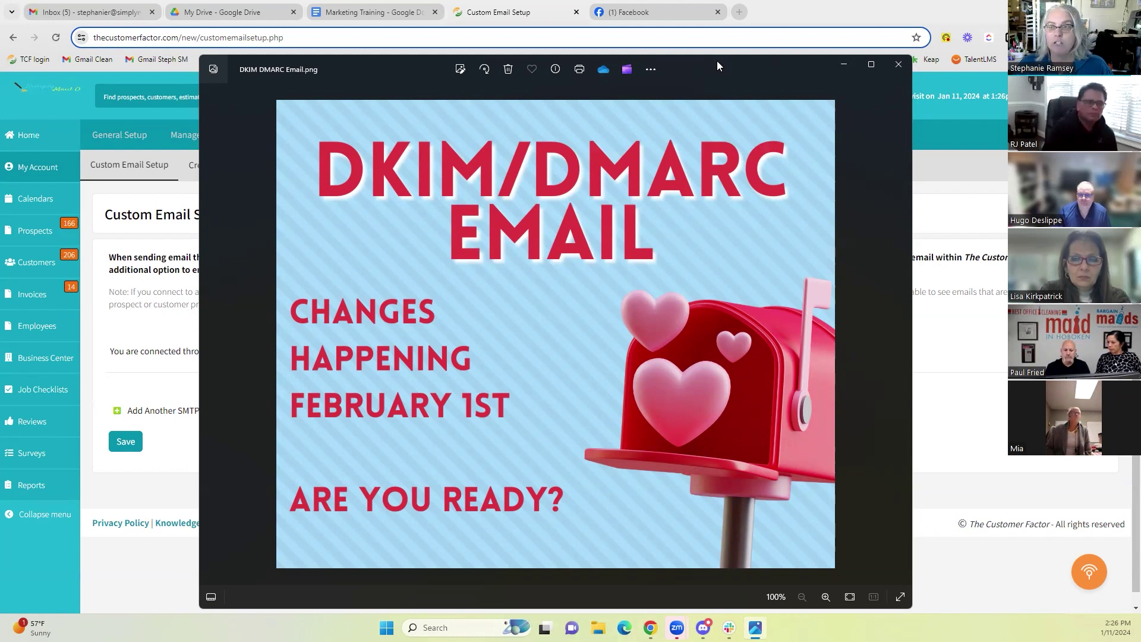
{"action": "left_click", "coordinate": [899, 64]}
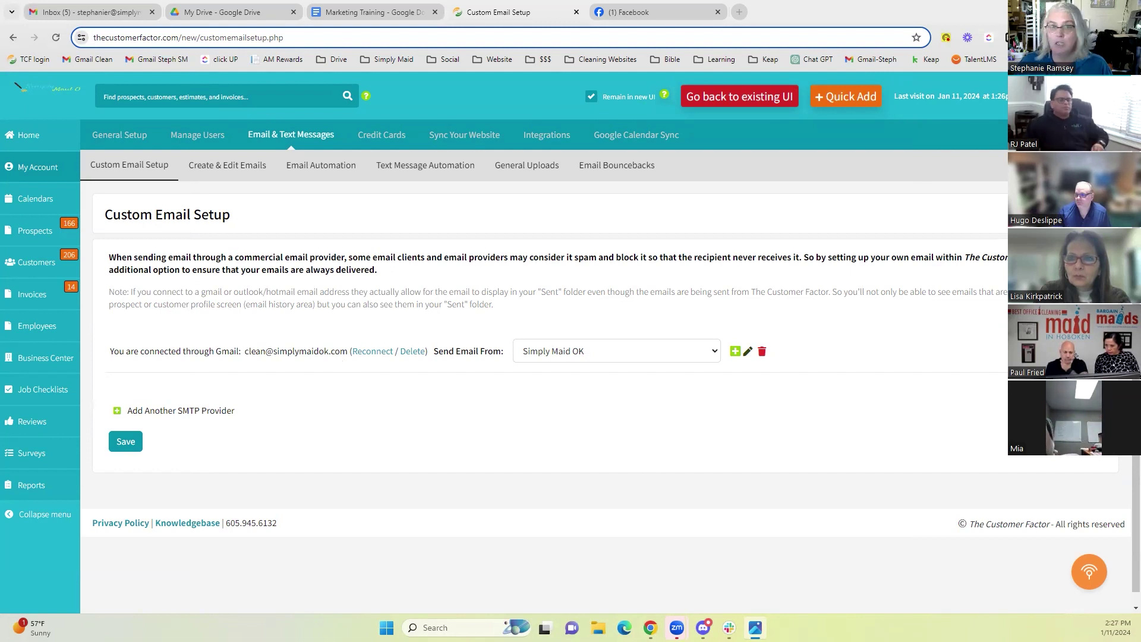
{"action": "key", "text": "alt+Tab"}
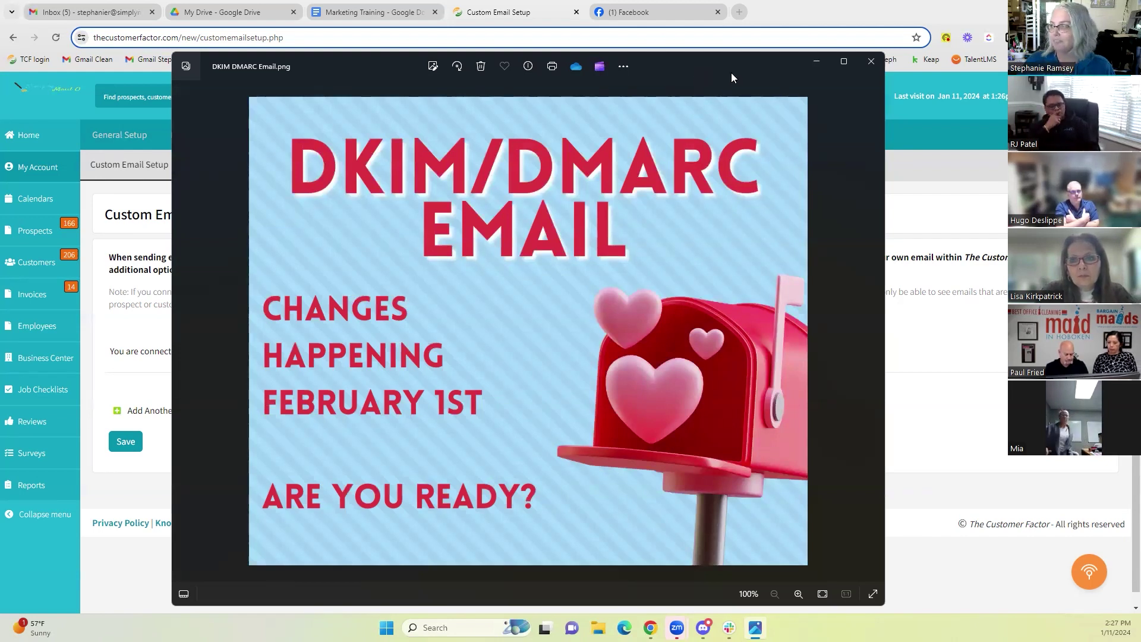
{"action": "left_click", "coordinate": [766, 46]}
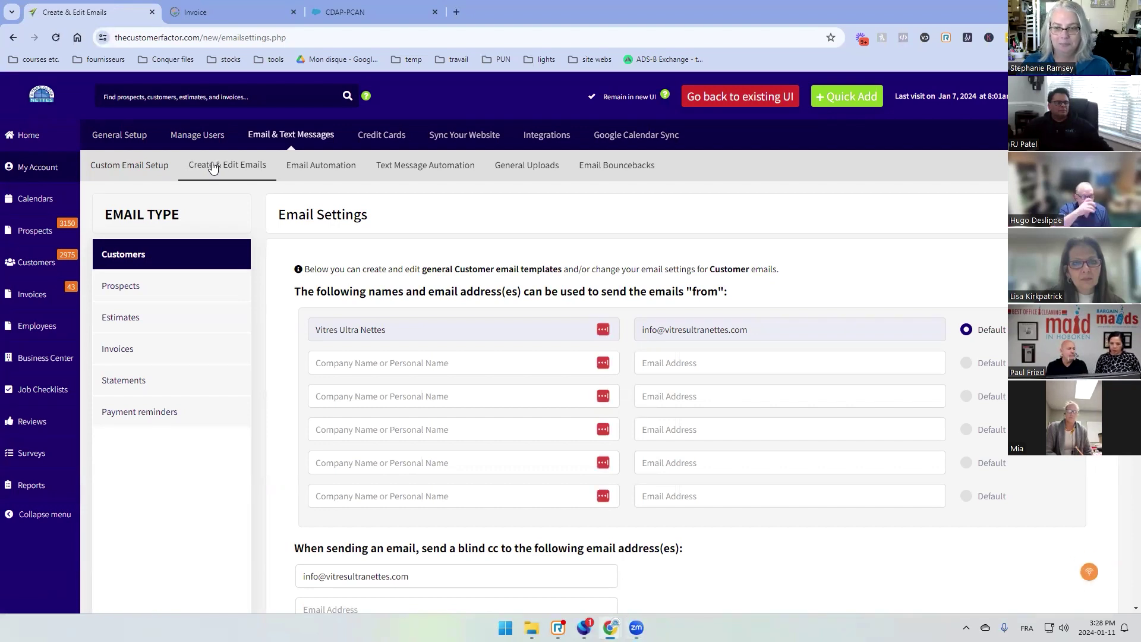
Step: View the Custom Email Setup page, then return to the Create & Edit Emails page
{"action": "left_click", "coordinate": [110, 167]}
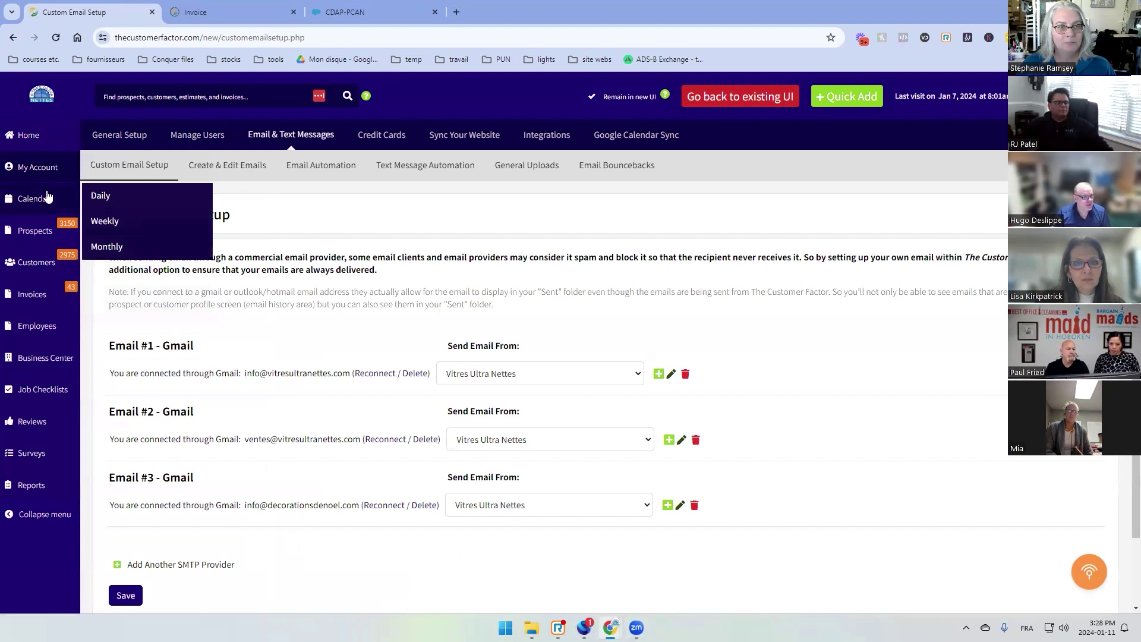
{"action": "mouse_move", "coordinate": [32, 235]}
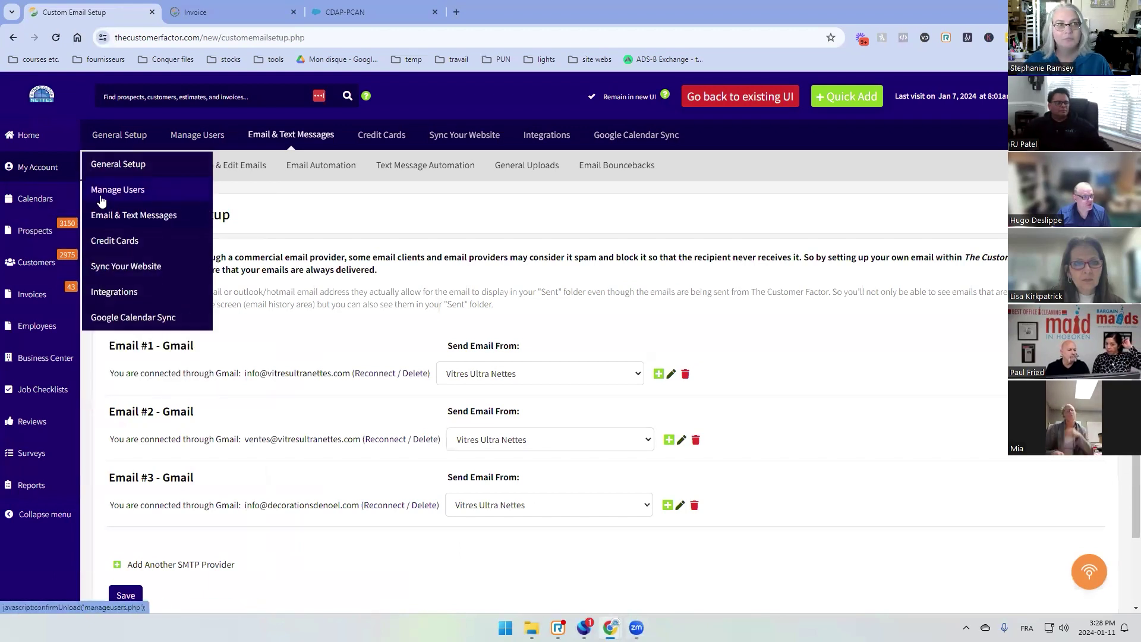
{"action": "mouse_move", "coordinate": [104, 224]}
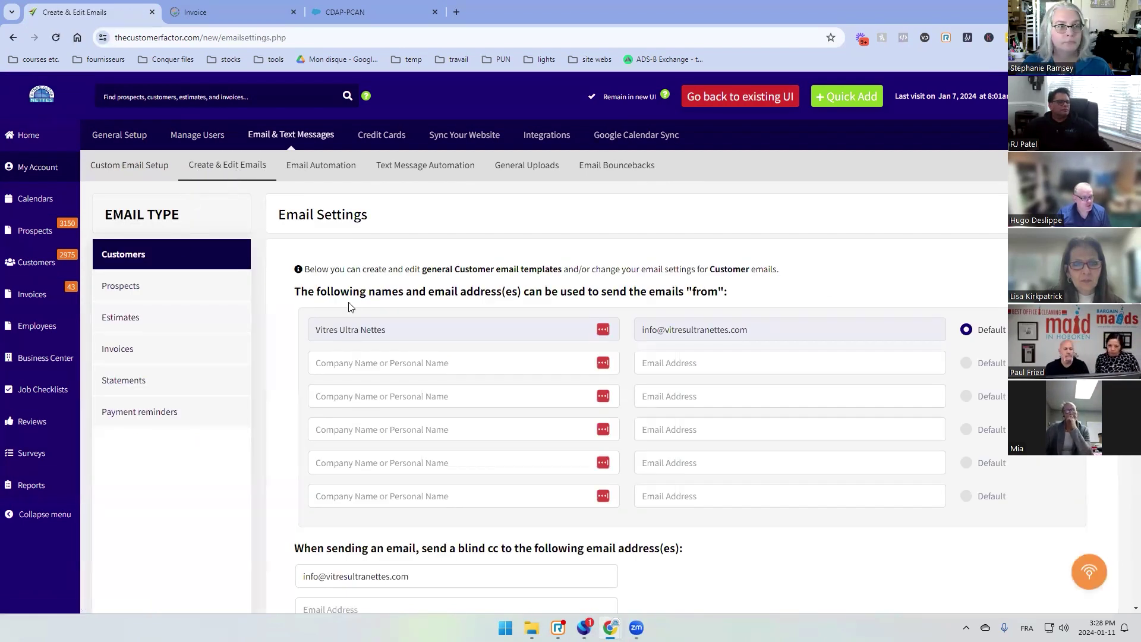
Step: Open the customer template "Rain check email" and review its title, subject and message
{"action": "scroll", "coordinate": [351, 310], "scroll_direction": "down", "scroll_amount": 4}
{"action": "scroll", "coordinate": [356, 324], "scroll_direction": "down", "scroll_amount": 2}
{"action": "scroll", "coordinate": [291, 318], "scroll_direction": "up", "scroll_amount": 6}
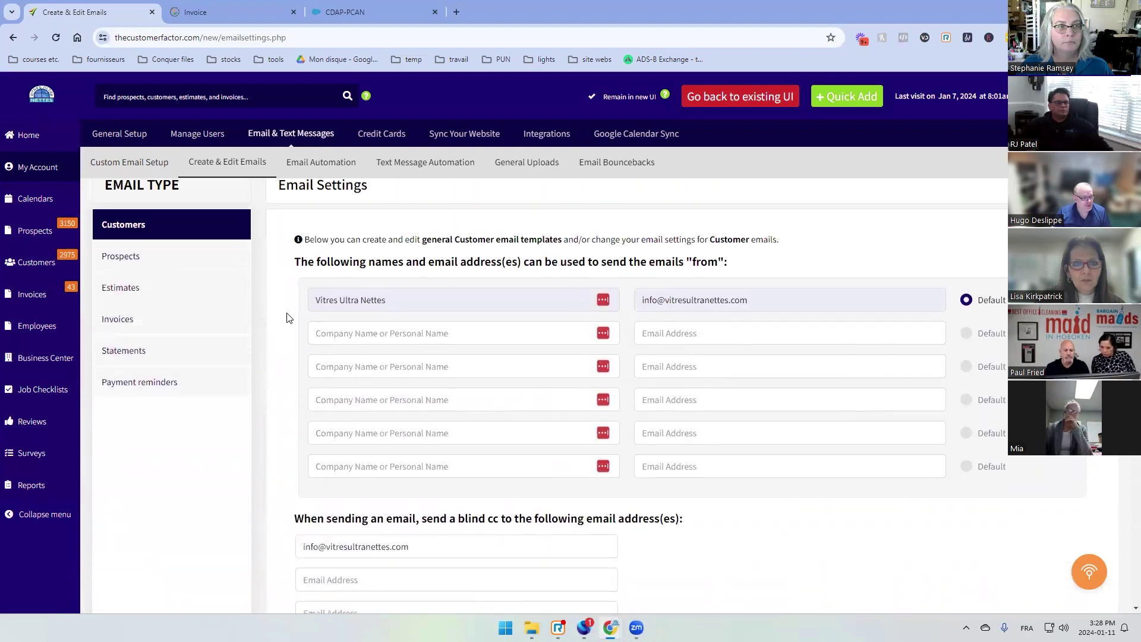
{"action": "scroll", "coordinate": [259, 304], "scroll_direction": "down", "scroll_amount": 1}
{"action": "scroll", "coordinate": [259, 304], "scroll_direction": "down", "scroll_amount": 5}
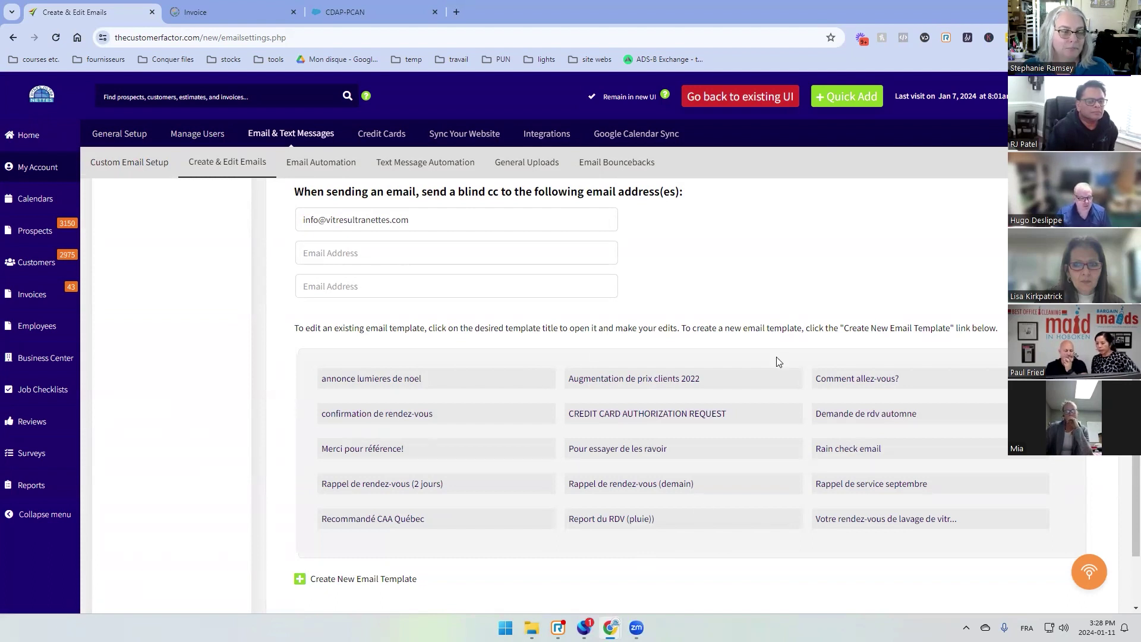
{"action": "left_click", "coordinate": [863, 456]}
{"action": "scroll", "coordinate": [312, 384], "scroll_direction": "down", "scroll_amount": 1}
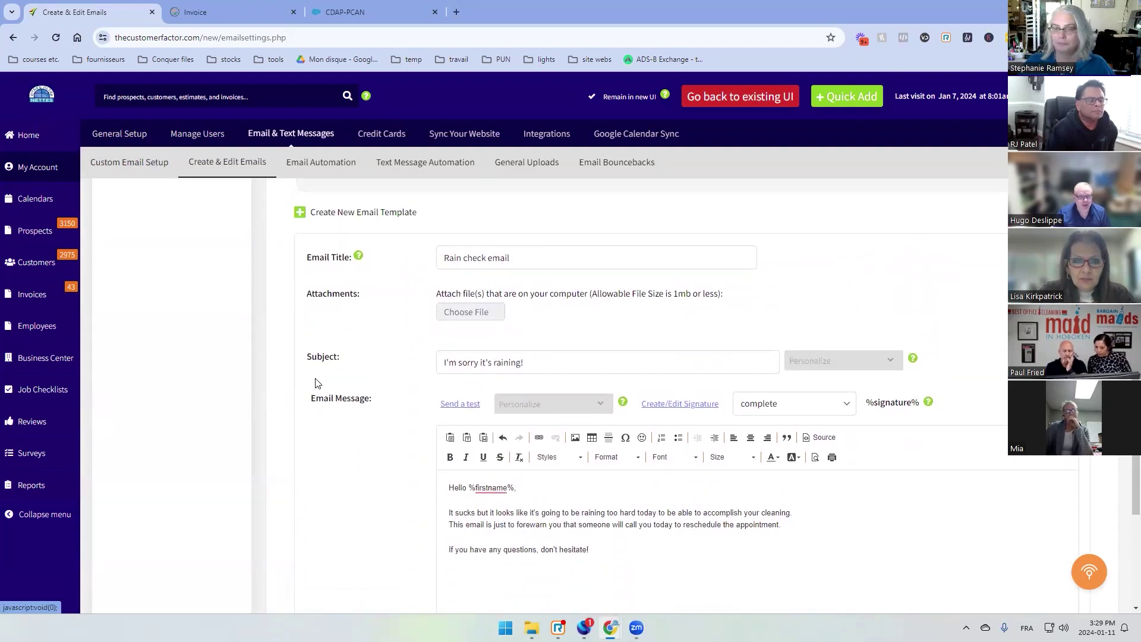
{"action": "scroll", "coordinate": [317, 383], "scroll_direction": "up", "scroll_amount": 10}
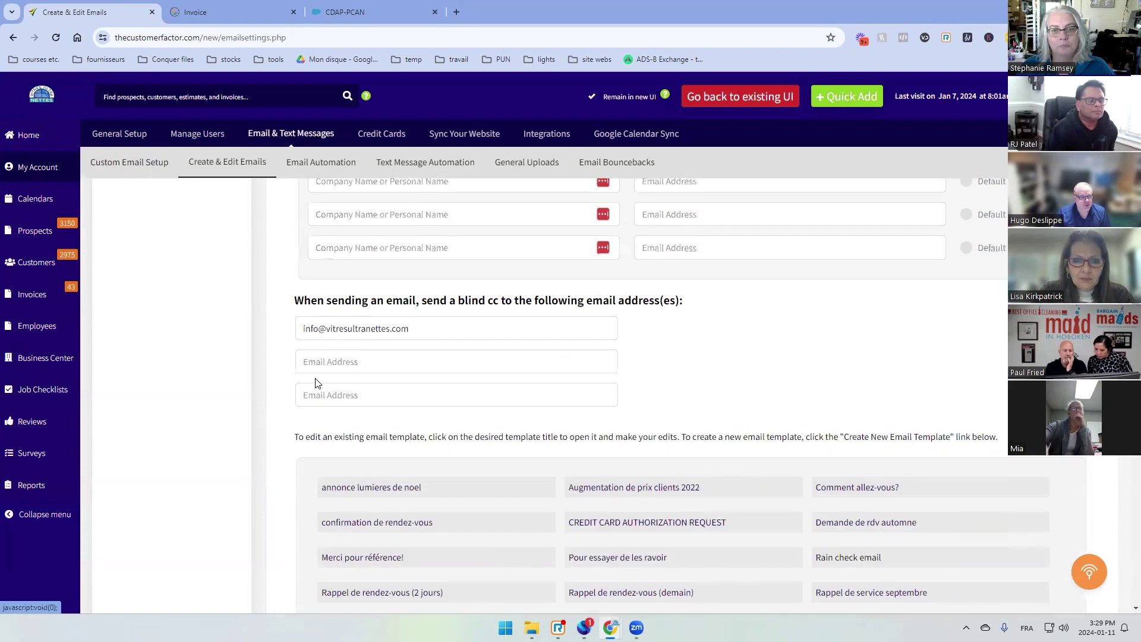
{"action": "scroll", "coordinate": [316, 381], "scroll_direction": "up", "scroll_amount": 1}
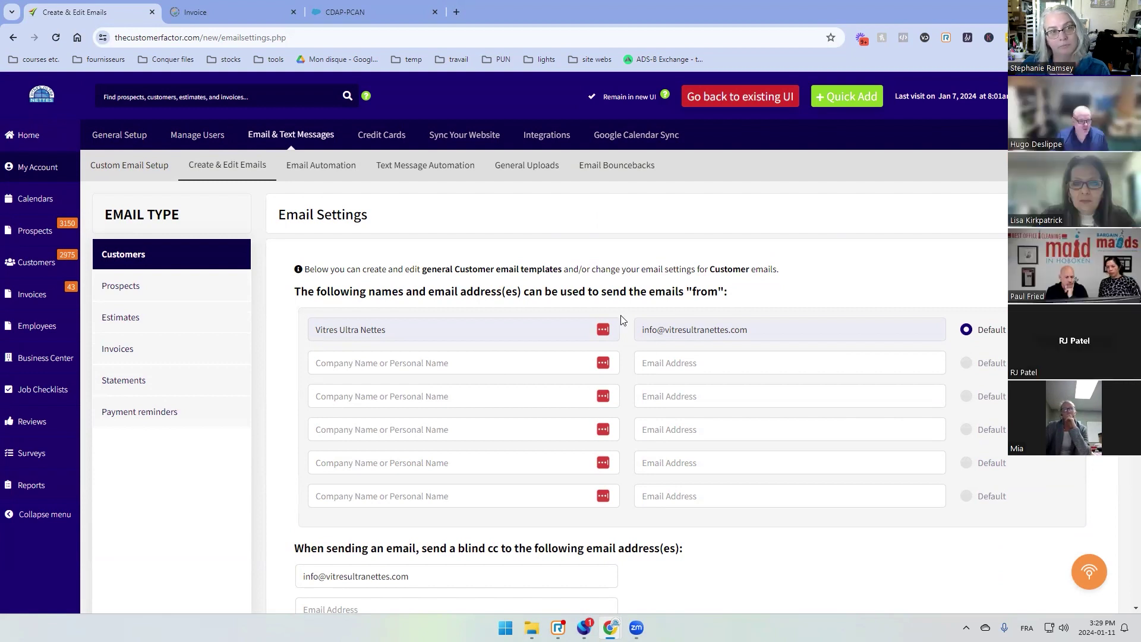
Step: Switch the email type to Estimates and back to Customers
{"action": "scroll", "coordinate": [683, 395], "scroll_direction": "down", "scroll_amount": 3}
{"action": "scroll", "coordinate": [683, 395], "scroll_direction": "up", "scroll_amount": 5}
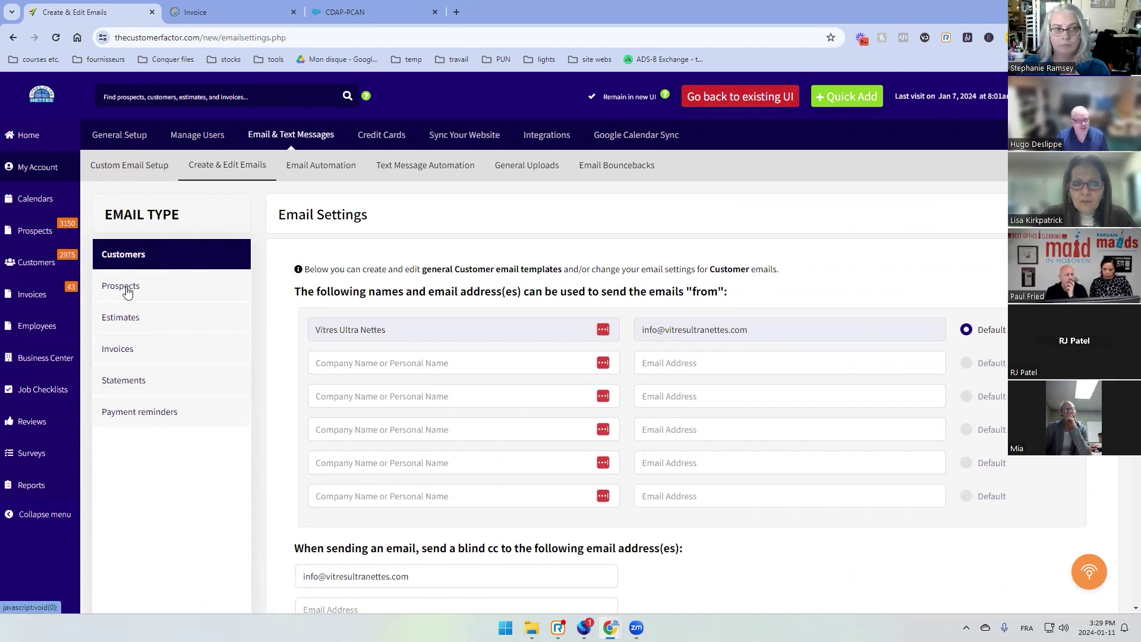
{"action": "left_click", "coordinate": [134, 324]}
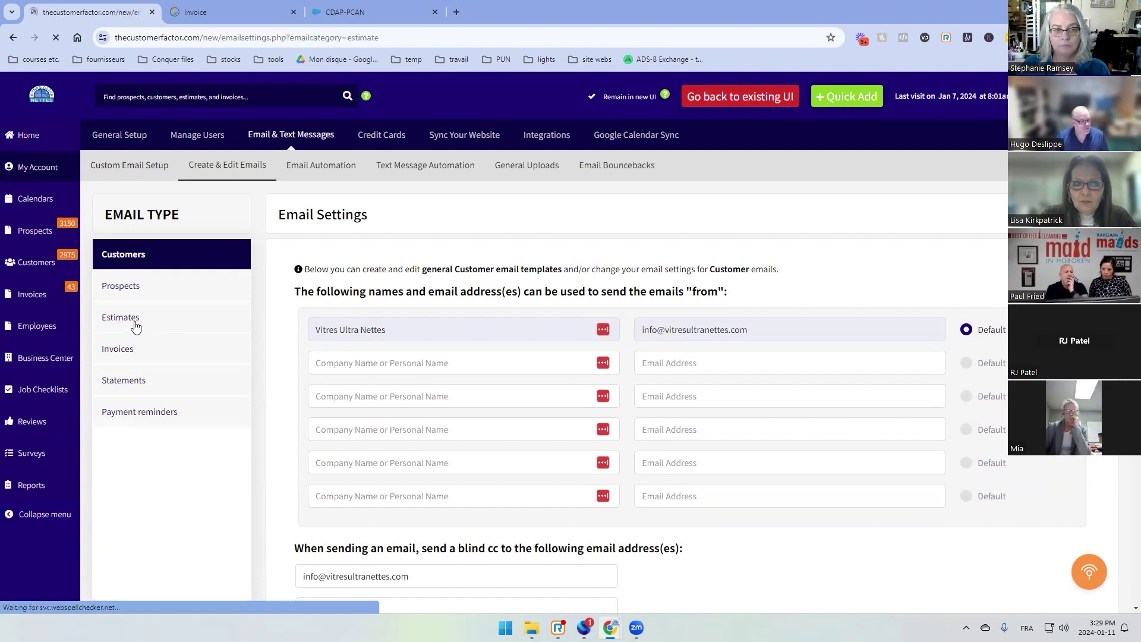
{"action": "left_click", "coordinate": [132, 264]}
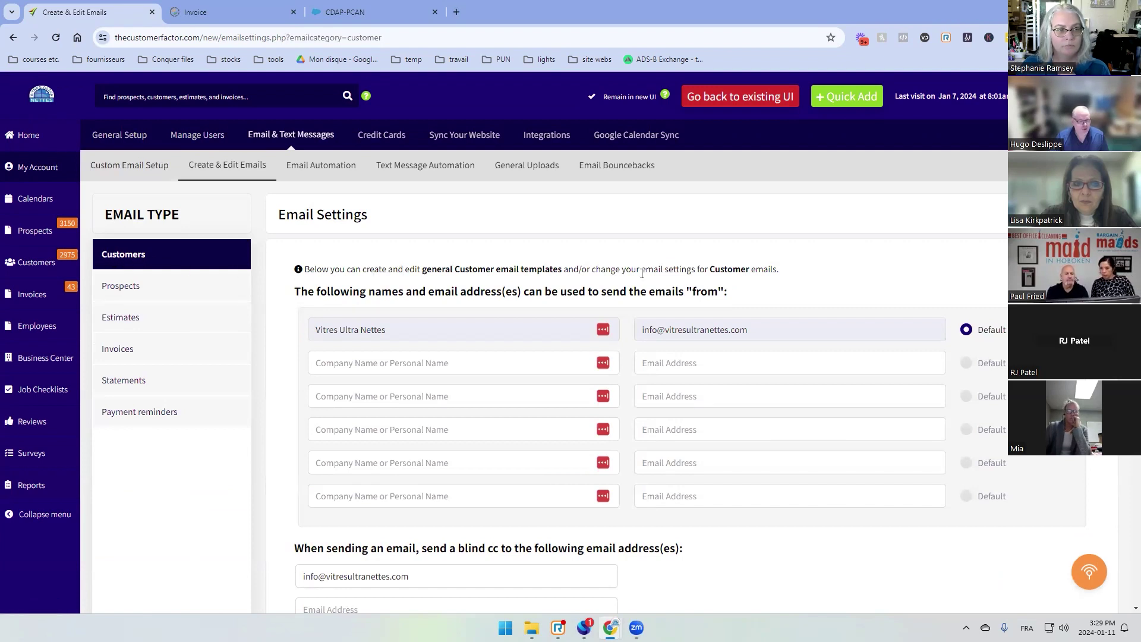
Step: Review the customer sender, blind cc and template settings, and start a new email template
{"action": "scroll", "coordinate": [735, 286], "scroll_direction": "down", "scroll_amount": 1}
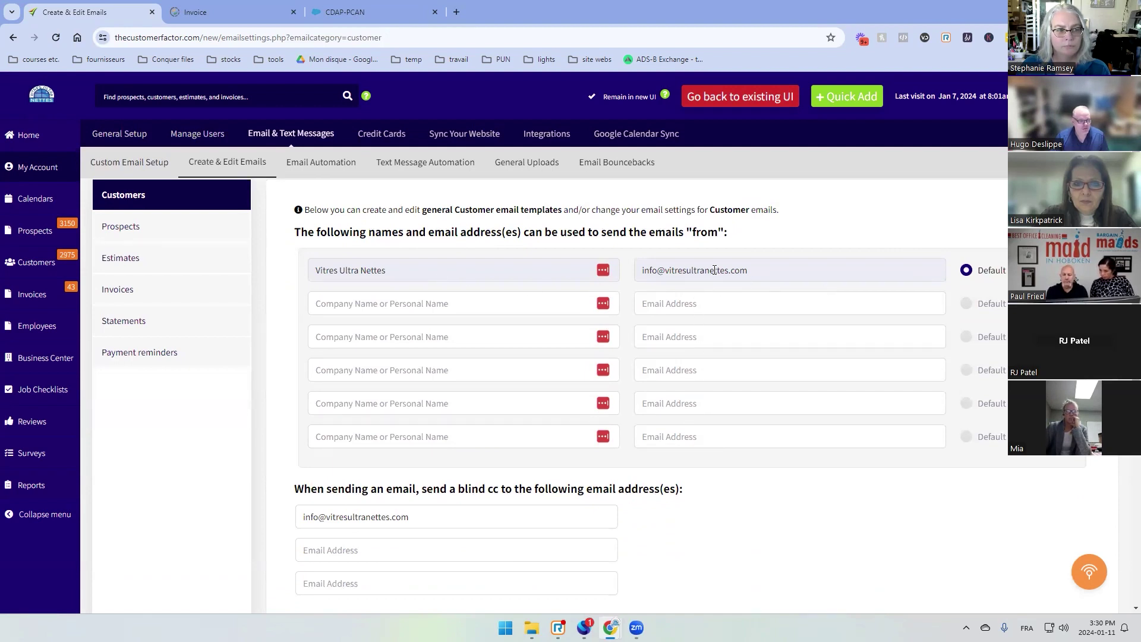
{"action": "scroll", "coordinate": [713, 463], "scroll_direction": "down", "scroll_amount": 1}
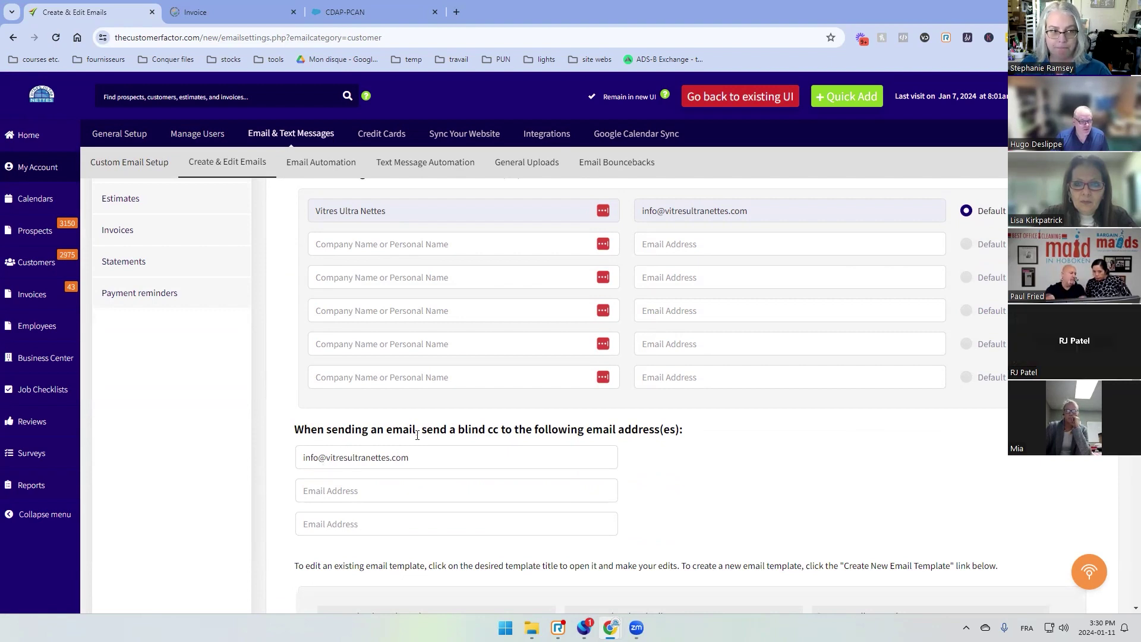
{"action": "scroll", "coordinate": [410, 451], "scroll_direction": "down", "scroll_amount": 3}
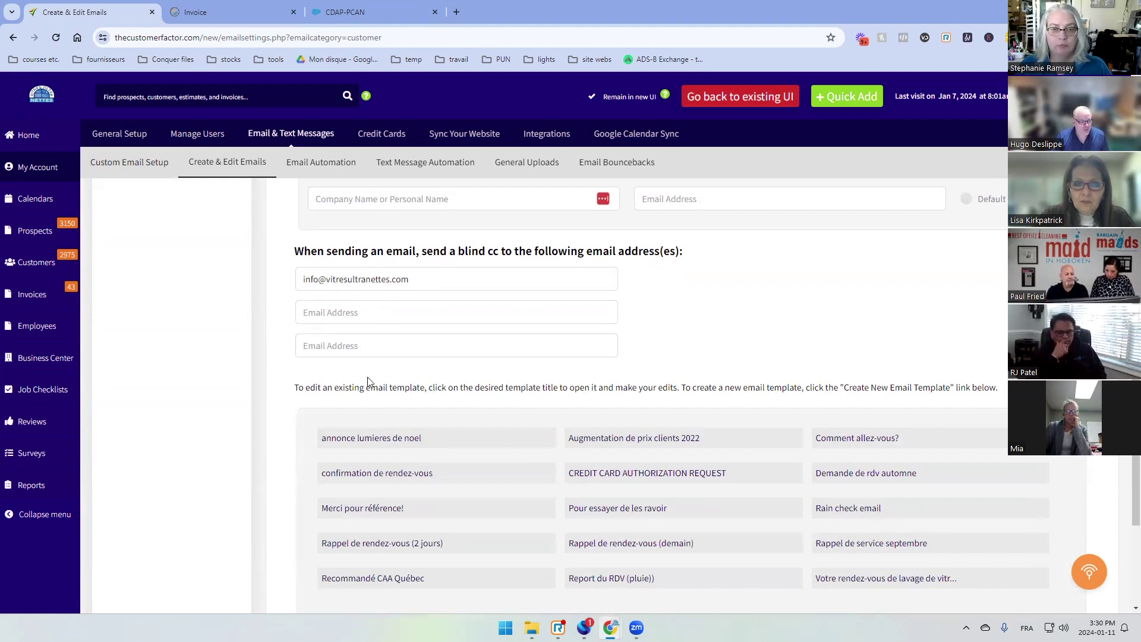
{"action": "scroll", "coordinate": [229, 387], "scroll_direction": "down", "scroll_amount": 3}
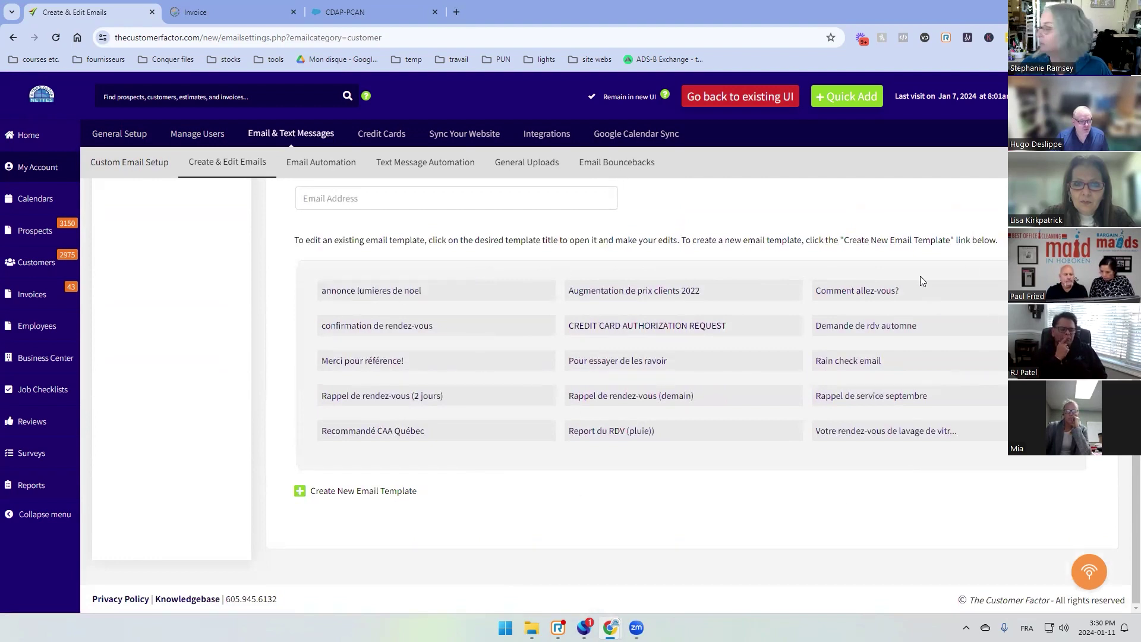
{"action": "left_click", "coordinate": [395, 493]}
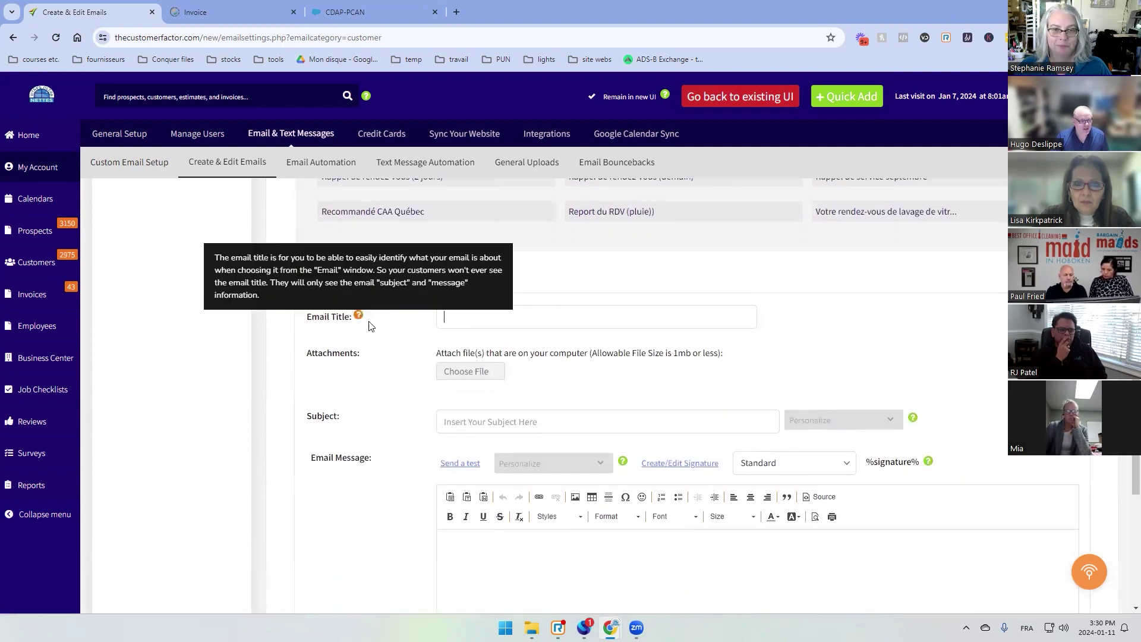
Step: Insert the First Name token from Customer Info into the new template's subject
{"action": "scroll", "coordinate": [477, 316], "scroll_direction": "up", "scroll_amount": 3}
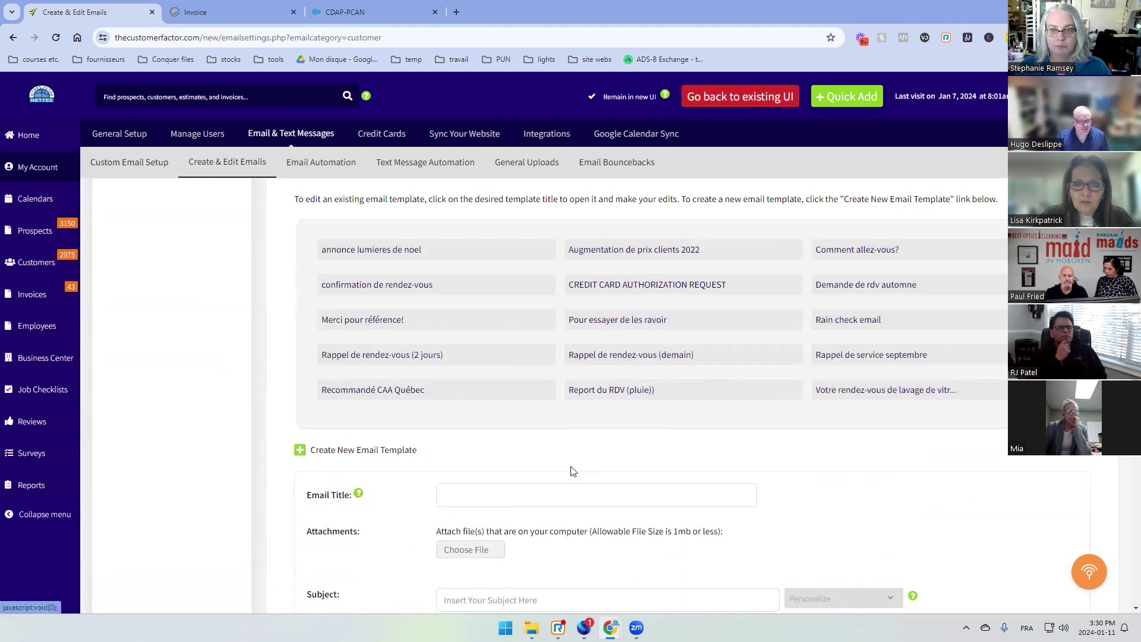
{"action": "scroll", "coordinate": [572, 472], "scroll_direction": "down", "scroll_amount": 1}
{"action": "left_click", "coordinate": [466, 540]}
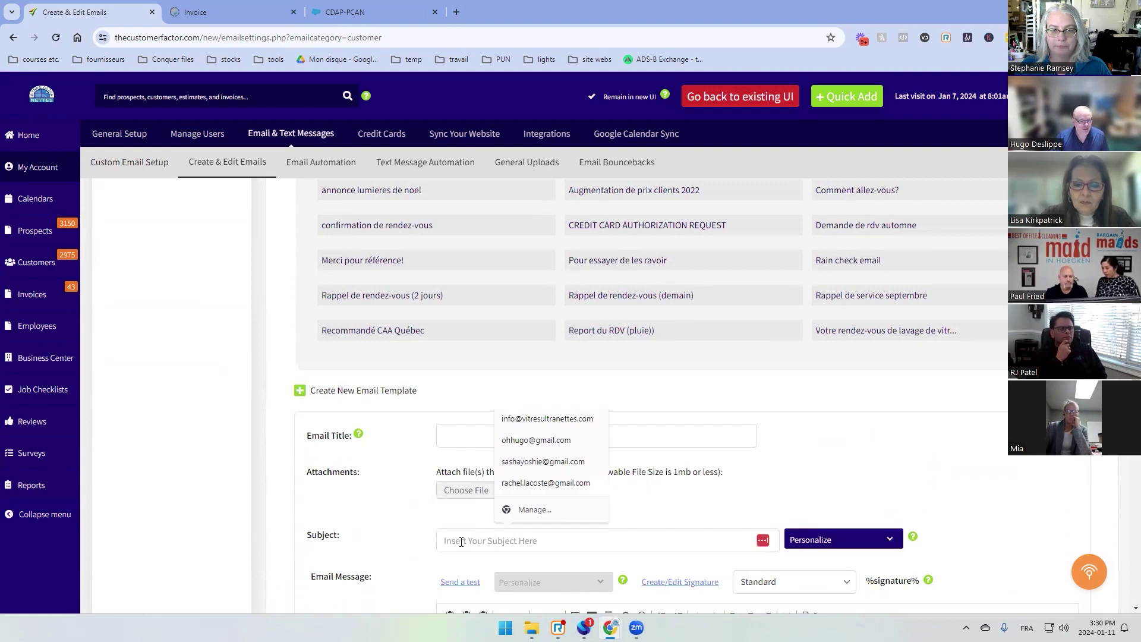
{"action": "scroll", "coordinate": [416, 510], "scroll_direction": "down", "scroll_amount": 3}
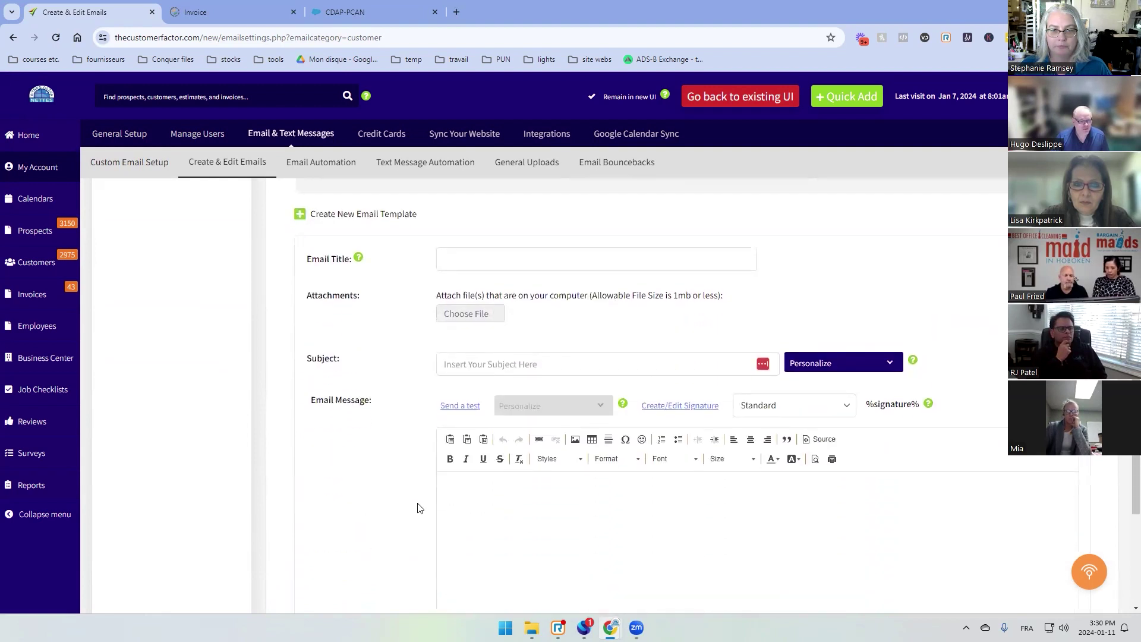
{"action": "left_click", "coordinate": [890, 363]}
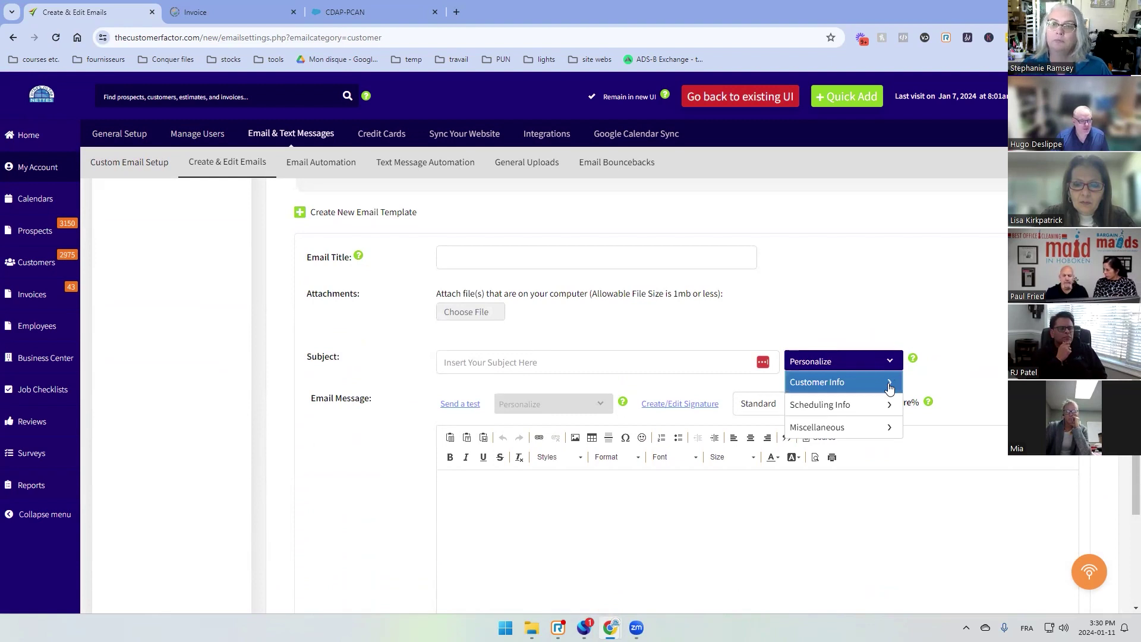
{"action": "left_click", "coordinate": [890, 383]}
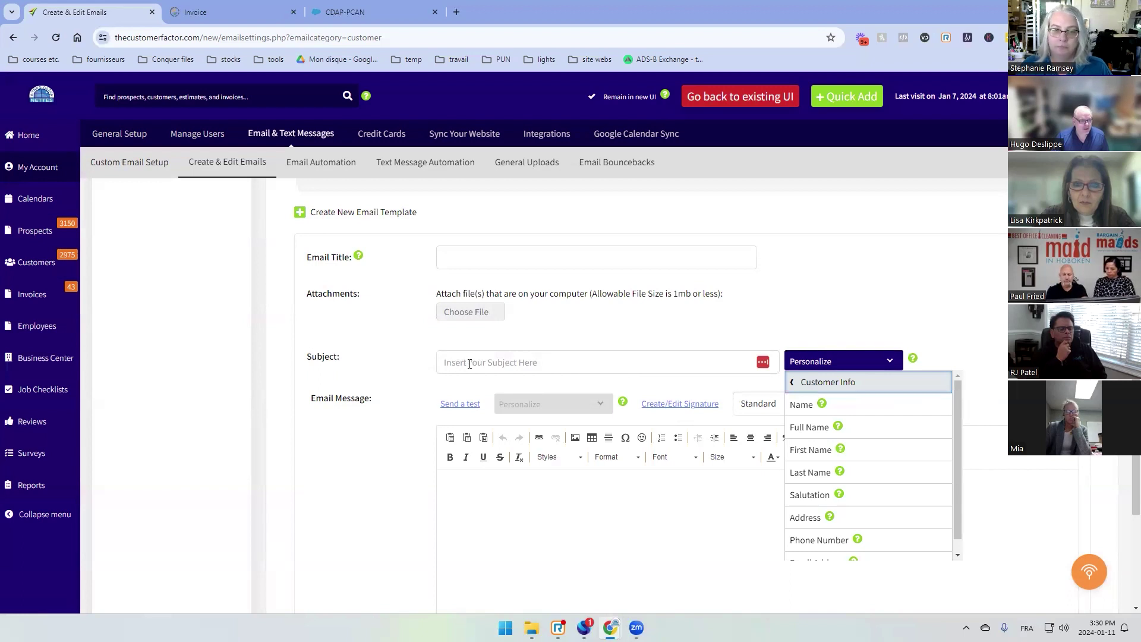
{"action": "left_click", "coordinate": [812, 450]}
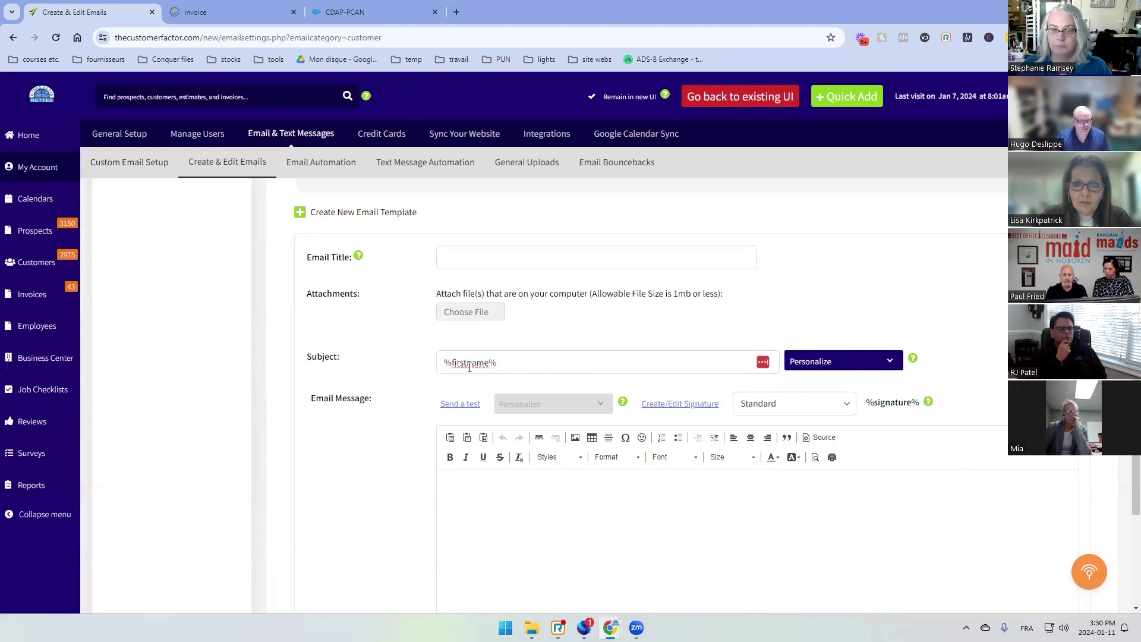
Step: Examine the Miscellaneous personalization tokens available for the email message, including the Feedback explanation, without inserting any
{"action": "left_click", "coordinate": [458, 491]}
{"action": "scroll", "coordinate": [463, 491], "scroll_direction": "down", "scroll_amount": 2}
{"action": "scroll", "coordinate": [463, 491], "scroll_direction": "down", "scroll_amount": 1}
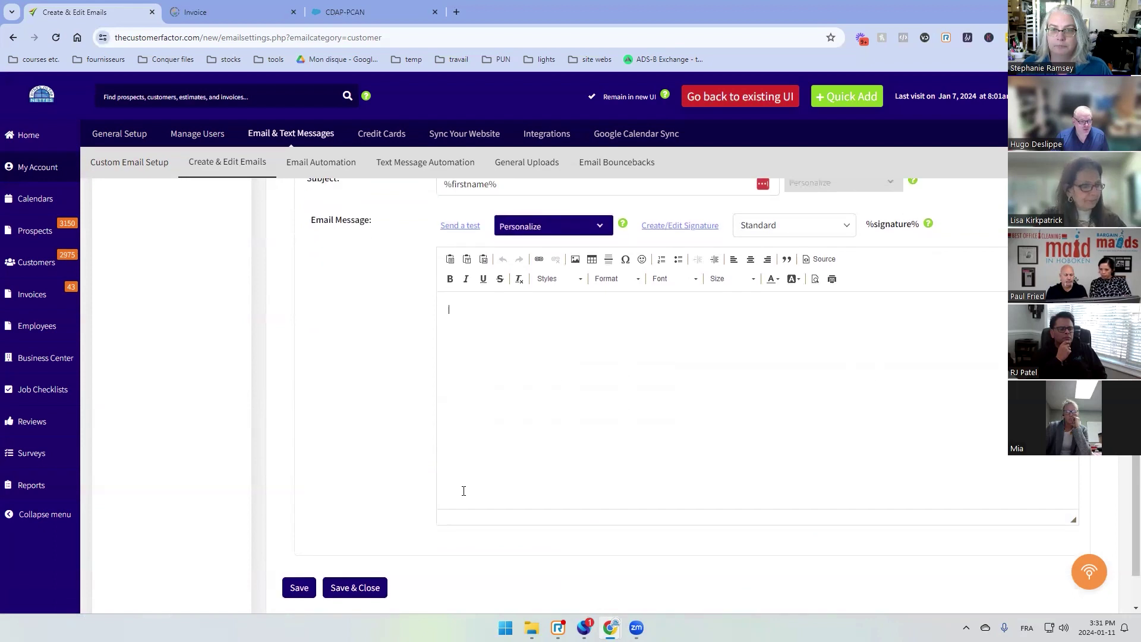
{"action": "scroll", "coordinate": [463, 489], "scroll_direction": "up", "scroll_amount": 2}
{"action": "left_click", "coordinate": [528, 350]}
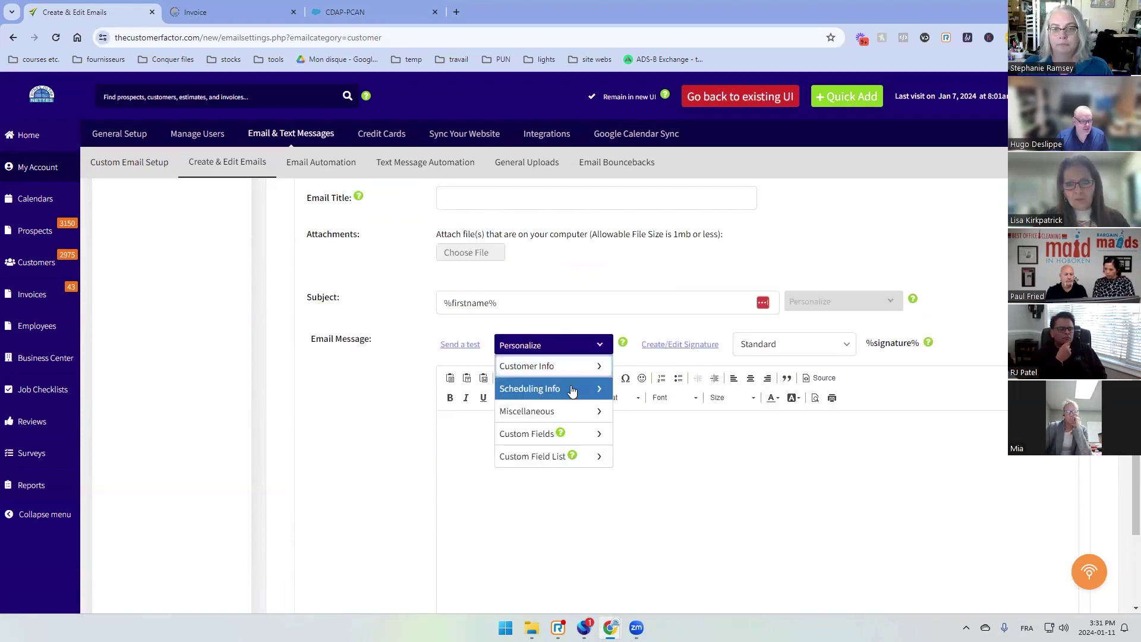
{"action": "left_click", "coordinate": [535, 411]}
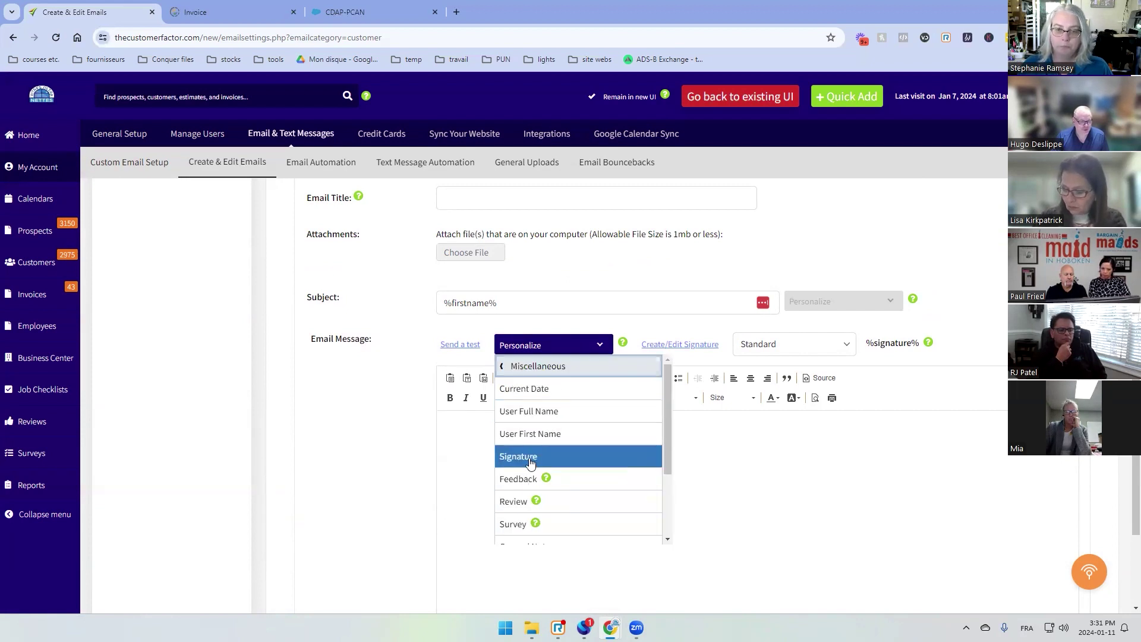
{"action": "scroll", "coordinate": [522, 470], "scroll_direction": "down", "scroll_amount": 2}
{"action": "scroll", "coordinate": [567, 385], "scroll_direction": "up", "scroll_amount": 3}
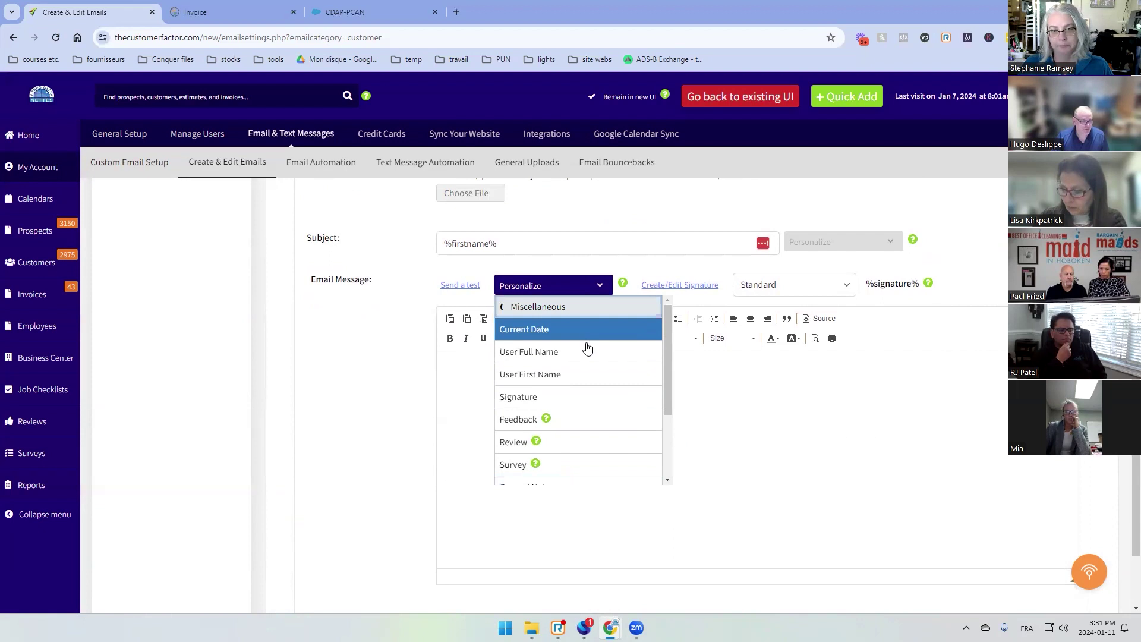
{"action": "mouse_move", "coordinate": [547, 421]}
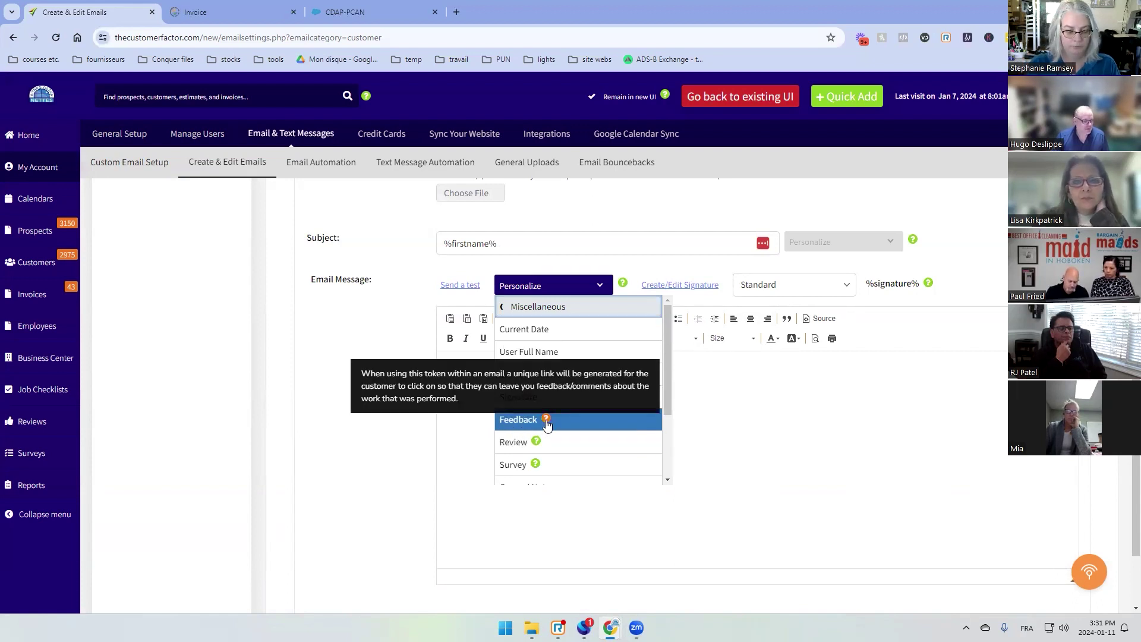
{"action": "scroll", "coordinate": [550, 464], "scroll_direction": "down", "scroll_amount": 1}
{"action": "scroll", "coordinate": [556, 467], "scroll_direction": "down", "scroll_amount": 1}
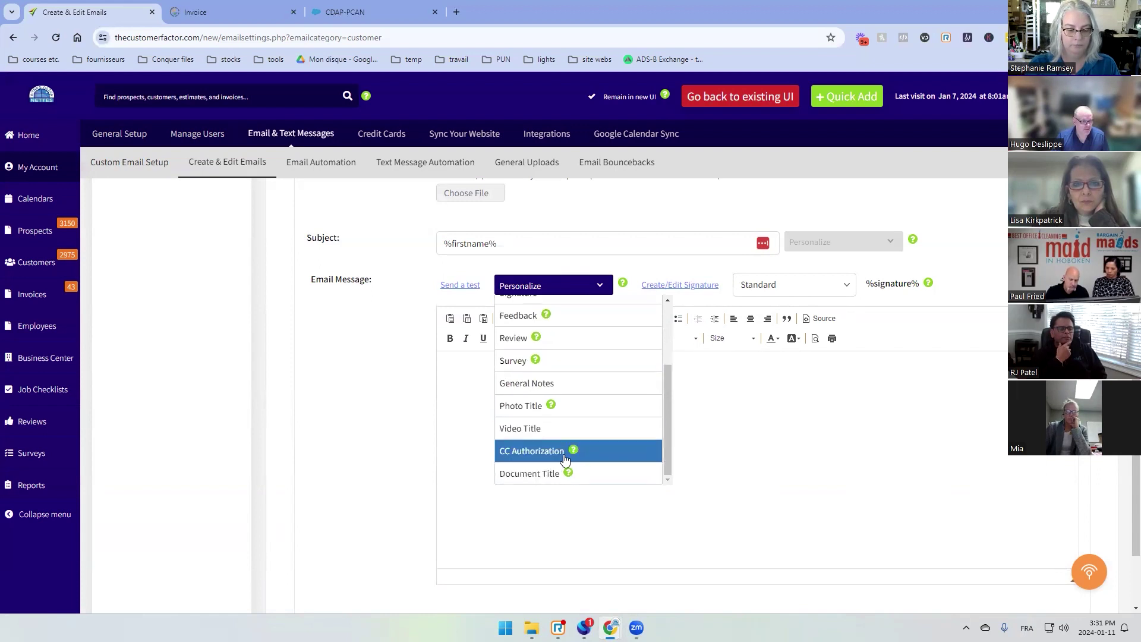
{"action": "left_click", "coordinate": [759, 393]}
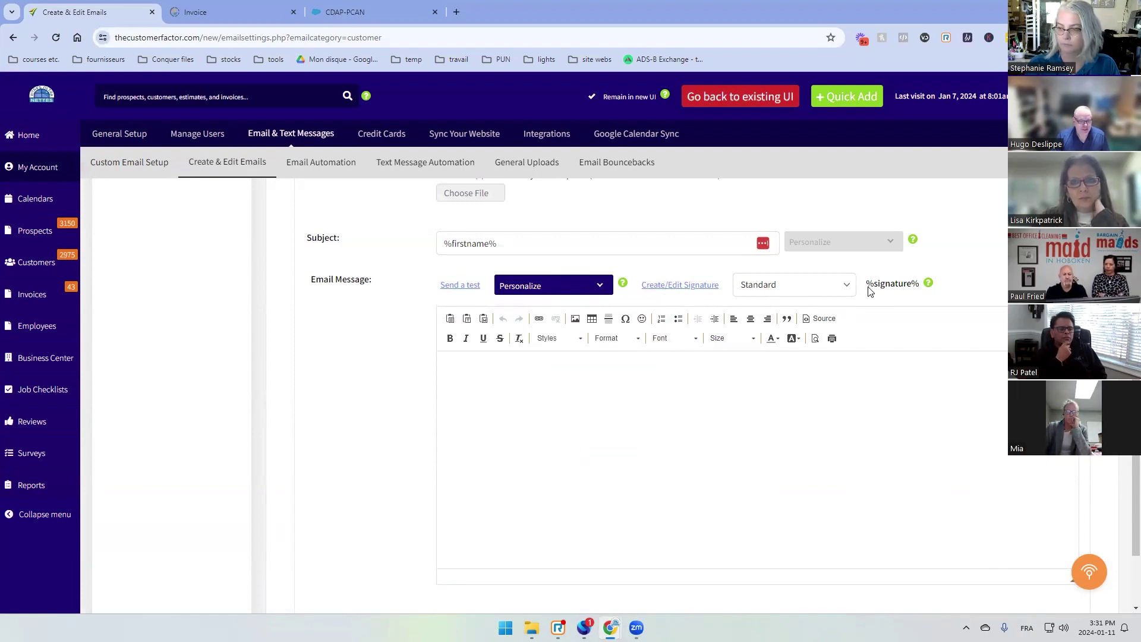
Step: Check the Standard and complete signature options for the new email message, keeping Standard selected
{"action": "left_click", "coordinate": [846, 288]}
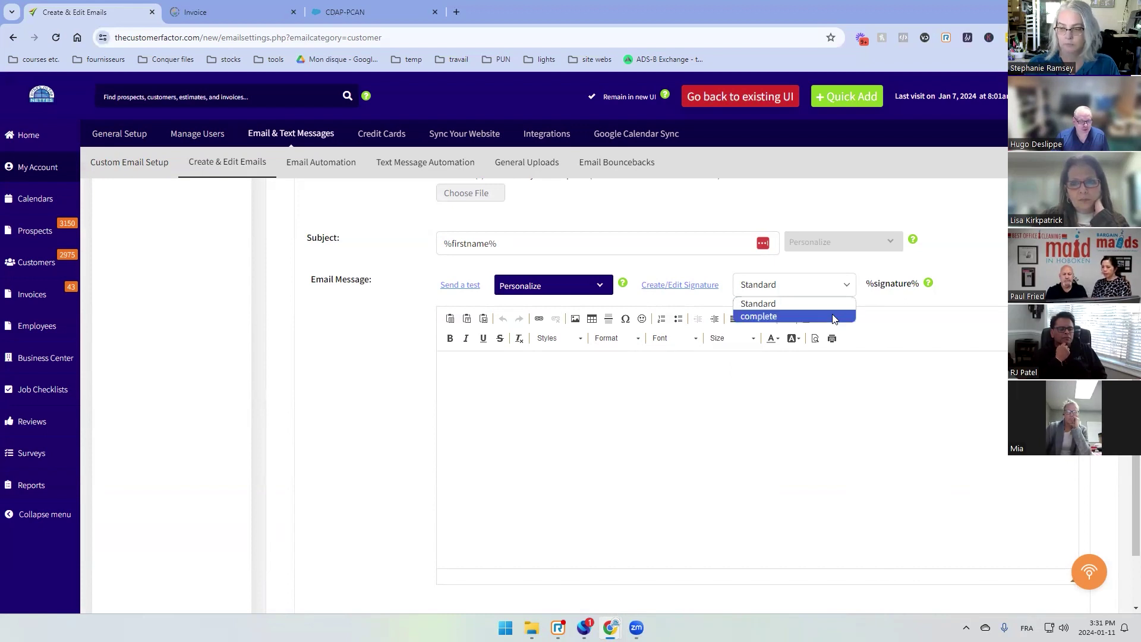
{"action": "left_click", "coordinate": [890, 285]}
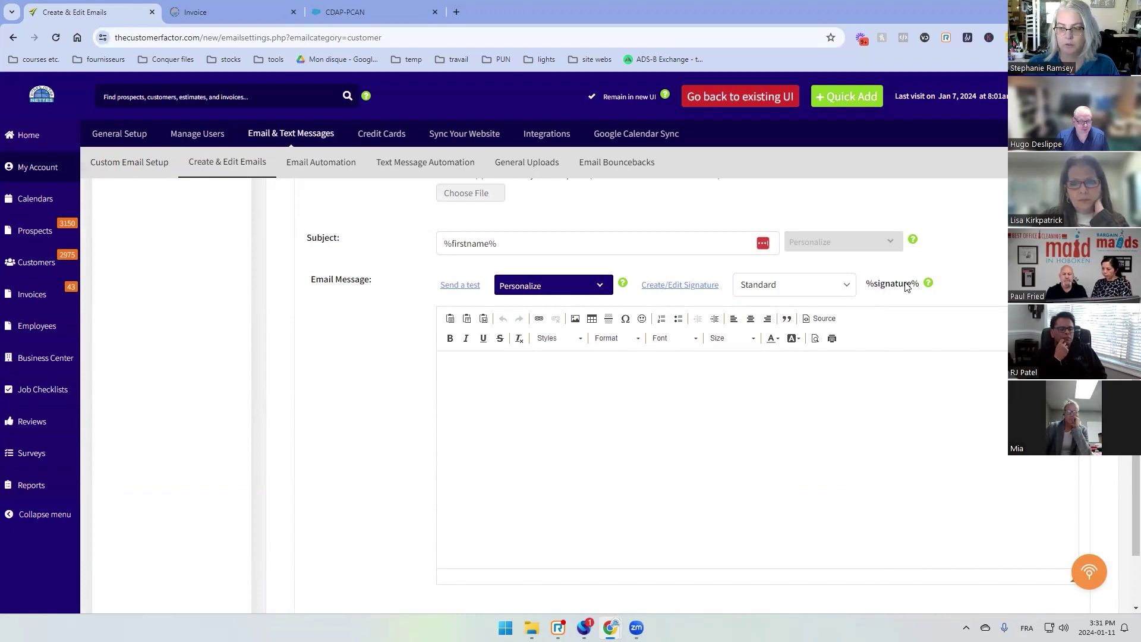
{"action": "scroll", "coordinate": [599, 463], "scroll_direction": "down", "scroll_amount": 3}
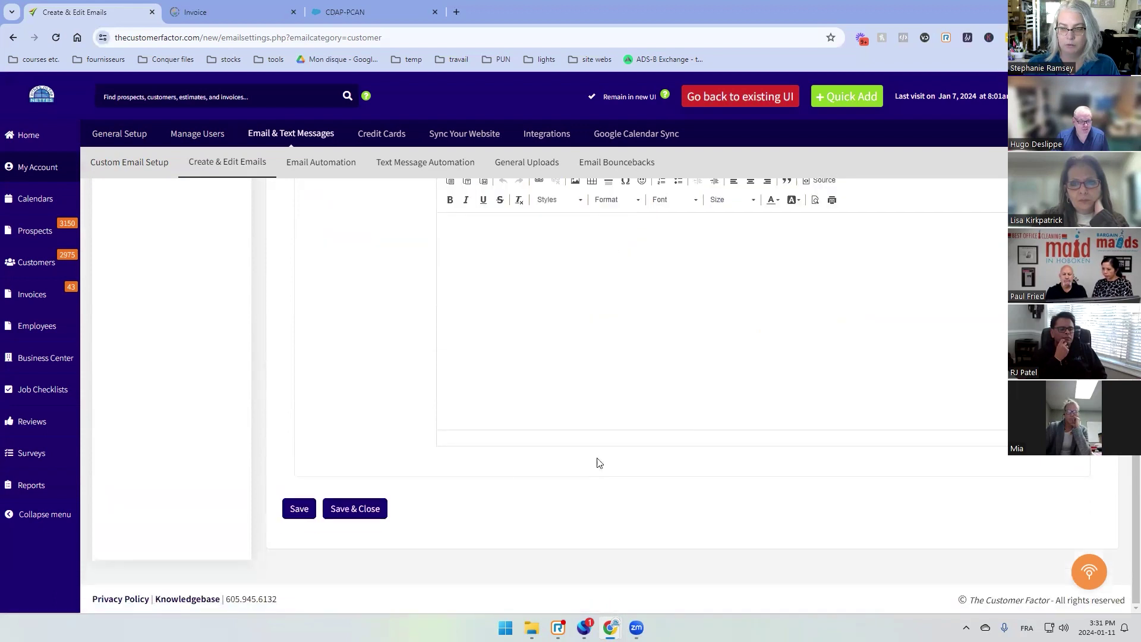
Step: Open the customer template "Rain check email" and review its subject, personalized greeting, message and signature setting
{"action": "scroll", "coordinate": [673, 461], "scroll_direction": "up", "scroll_amount": 10}
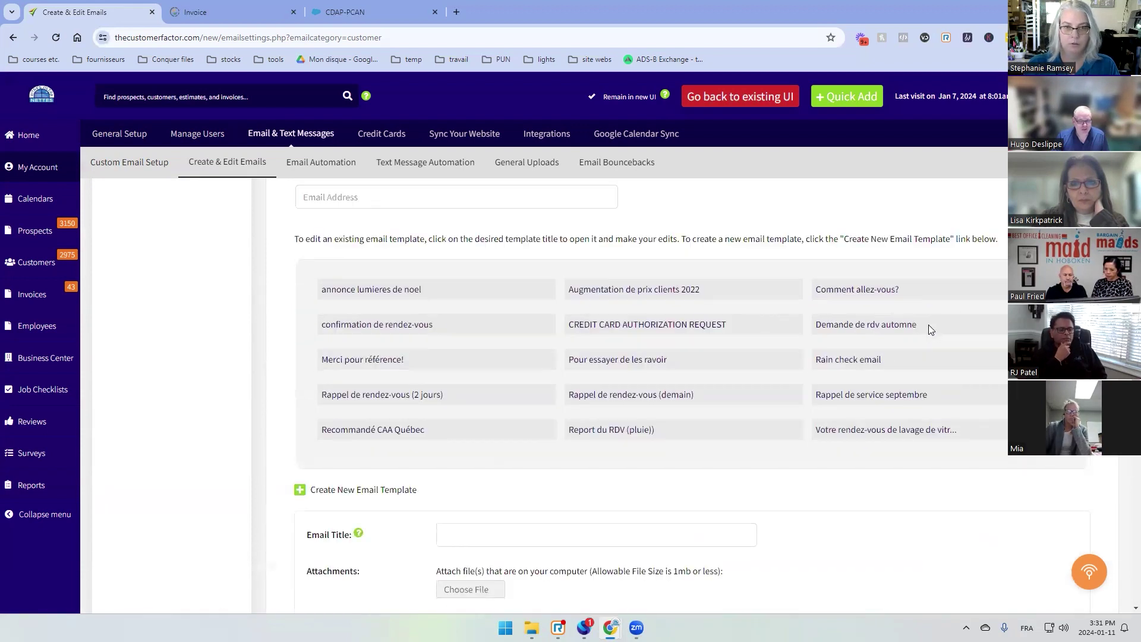
{"action": "left_click", "coordinate": [864, 361]}
{"action": "scroll", "coordinate": [865, 356], "scroll_direction": "down", "scroll_amount": 6}
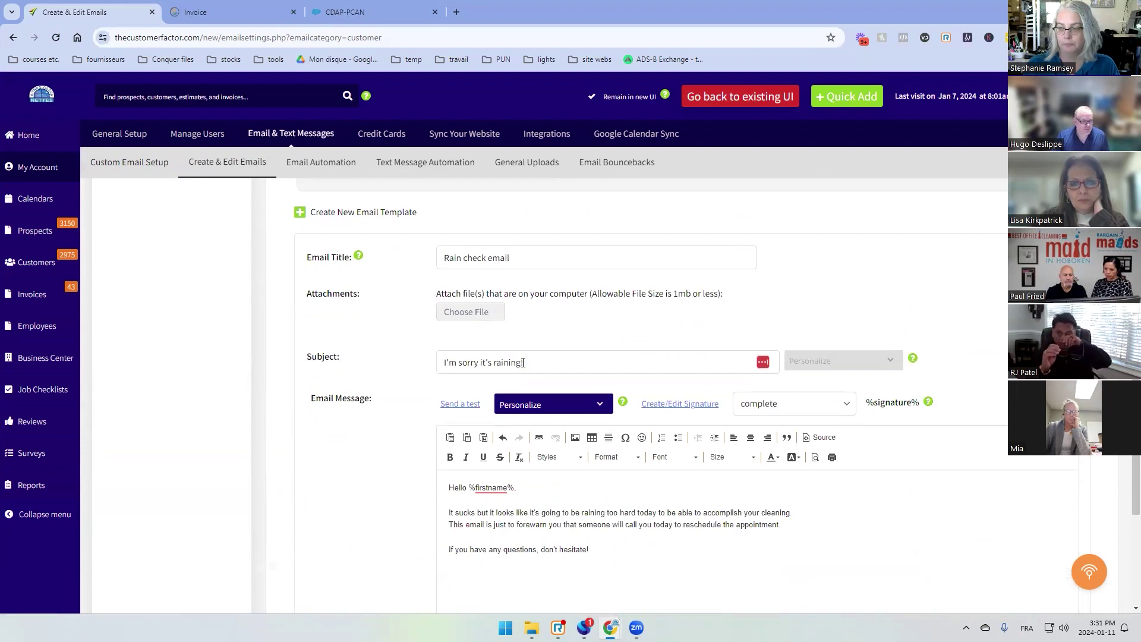
{"action": "scroll", "coordinate": [387, 457], "scroll_direction": "down", "scroll_amount": 1}
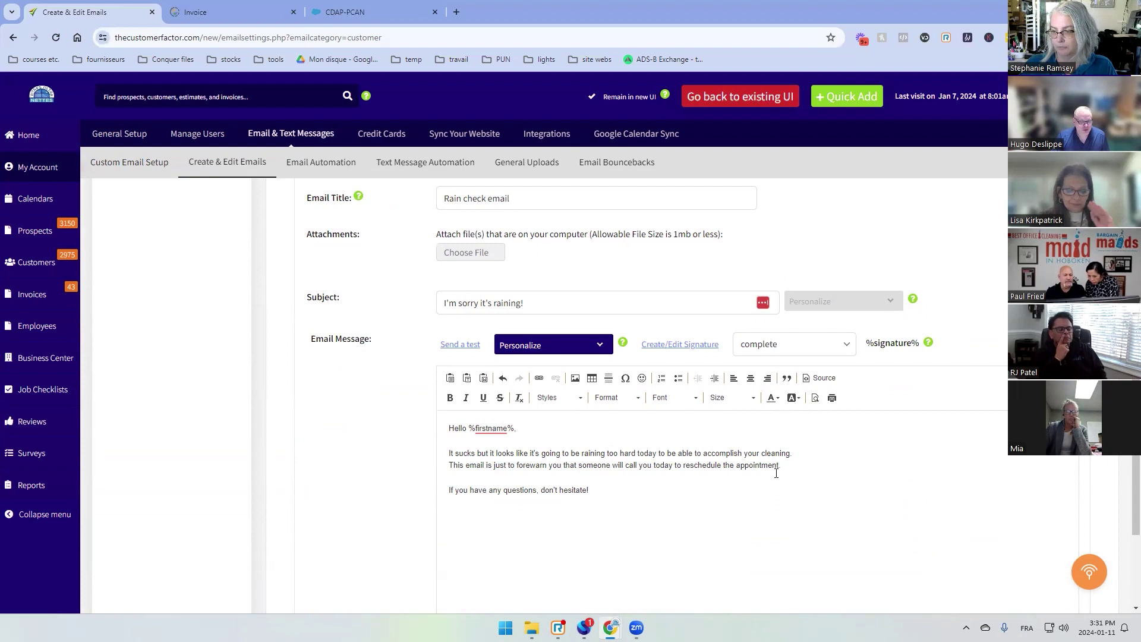
{"action": "scroll", "coordinate": [618, 499], "scroll_direction": "down", "scroll_amount": 3}
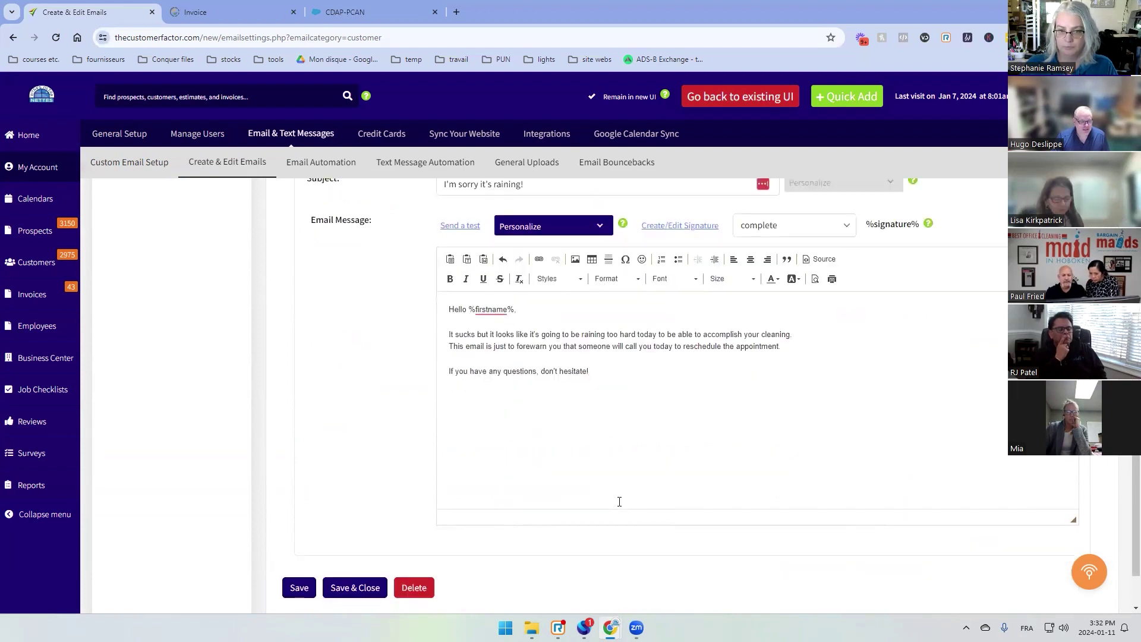
{"action": "scroll", "coordinate": [489, 415], "scroll_direction": "up", "scroll_amount": 3}
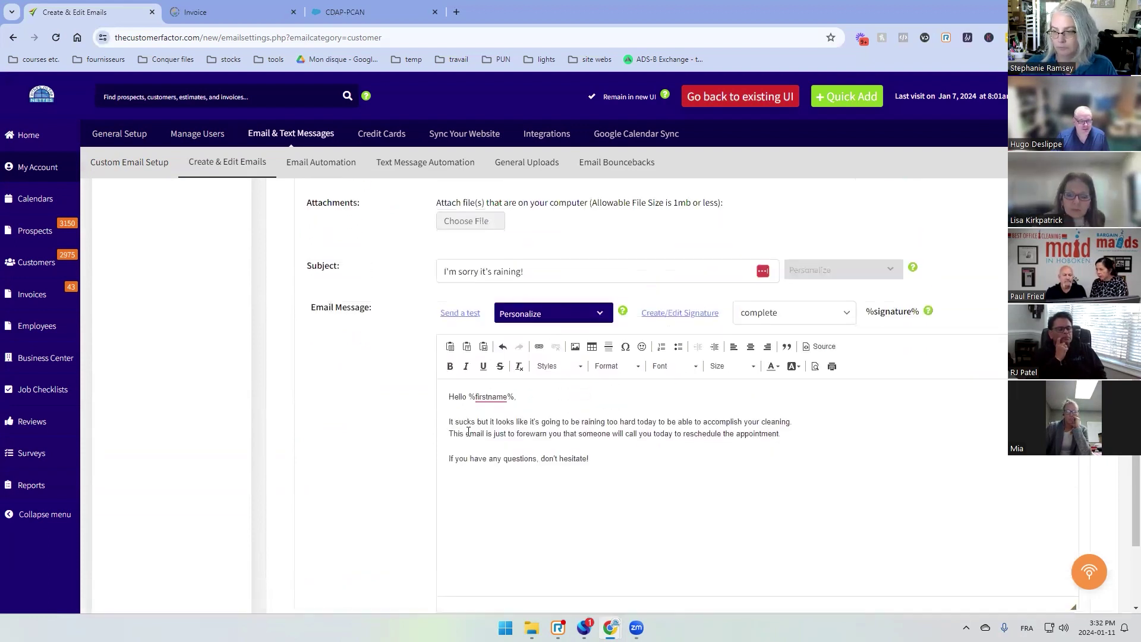
Step: Open the customer template "Report du RDV (pluie))" and review its subject, bilingual message and signature token
{"action": "scroll", "coordinate": [373, 435], "scroll_direction": "up", "scroll_amount": 2}
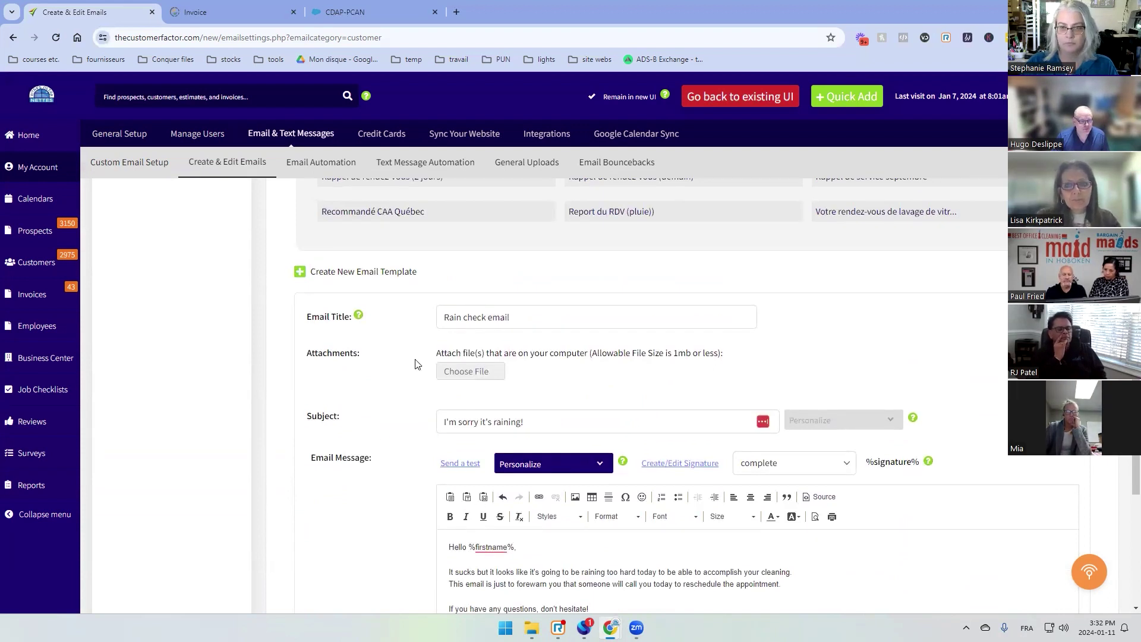
{"action": "scroll", "coordinate": [416, 365], "scroll_direction": "up", "scroll_amount": 2}
{"action": "left_click", "coordinate": [612, 330]}
{"action": "scroll", "coordinate": [527, 440], "scroll_direction": "down", "scroll_amount": 6}
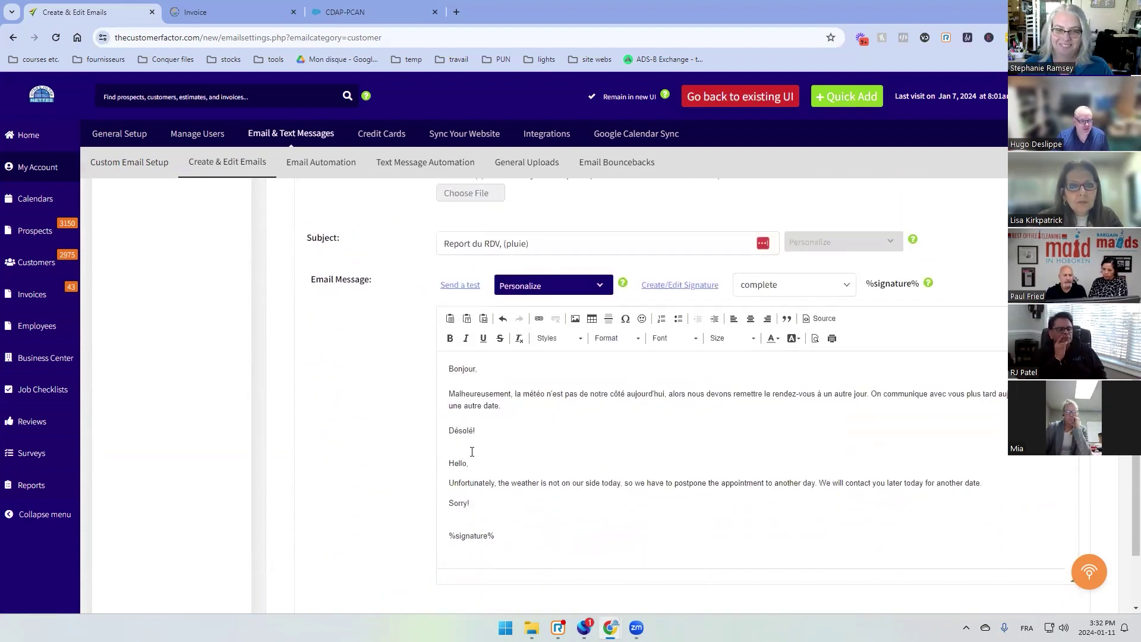
{"action": "scroll", "coordinate": [528, 440], "scroll_direction": "up", "scroll_amount": 7}
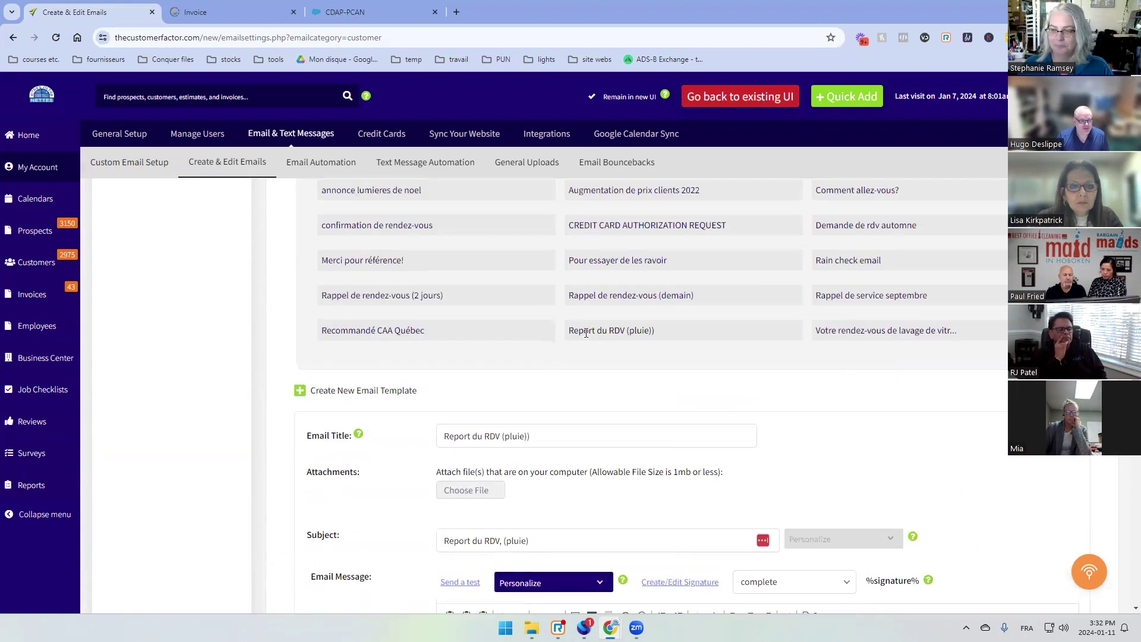
{"action": "scroll", "coordinate": [360, 459], "scroll_direction": "down", "scroll_amount": 7}
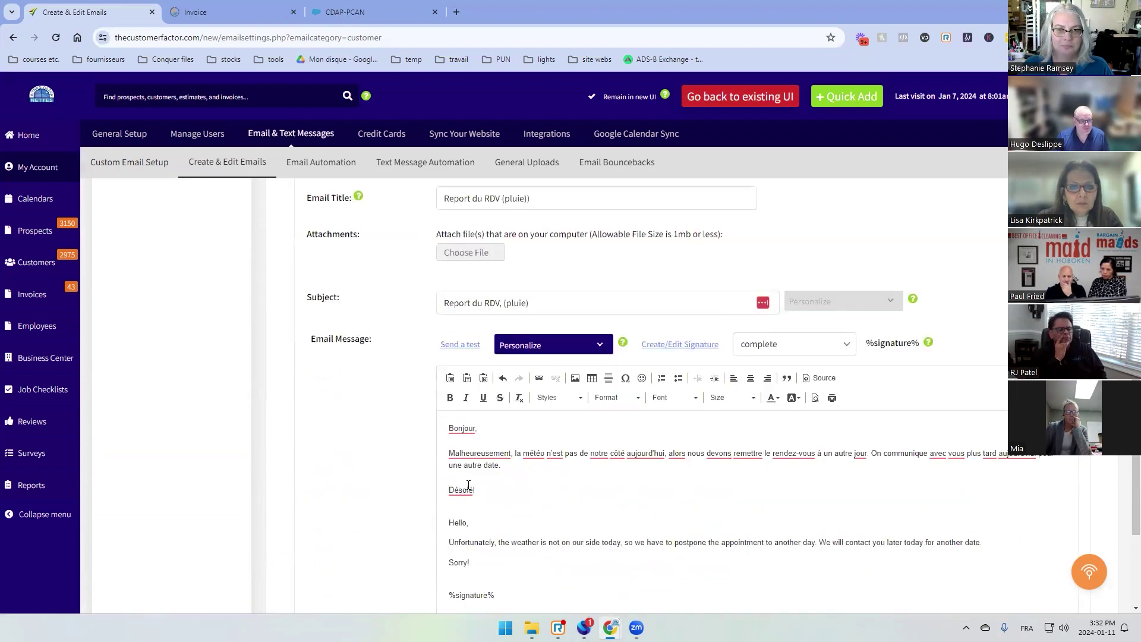
{"action": "scroll", "coordinate": [470, 481], "scroll_direction": "up", "scroll_amount": 3}
{"action": "scroll", "coordinate": [461, 445], "scroll_direction": "down", "scroll_amount": 3}
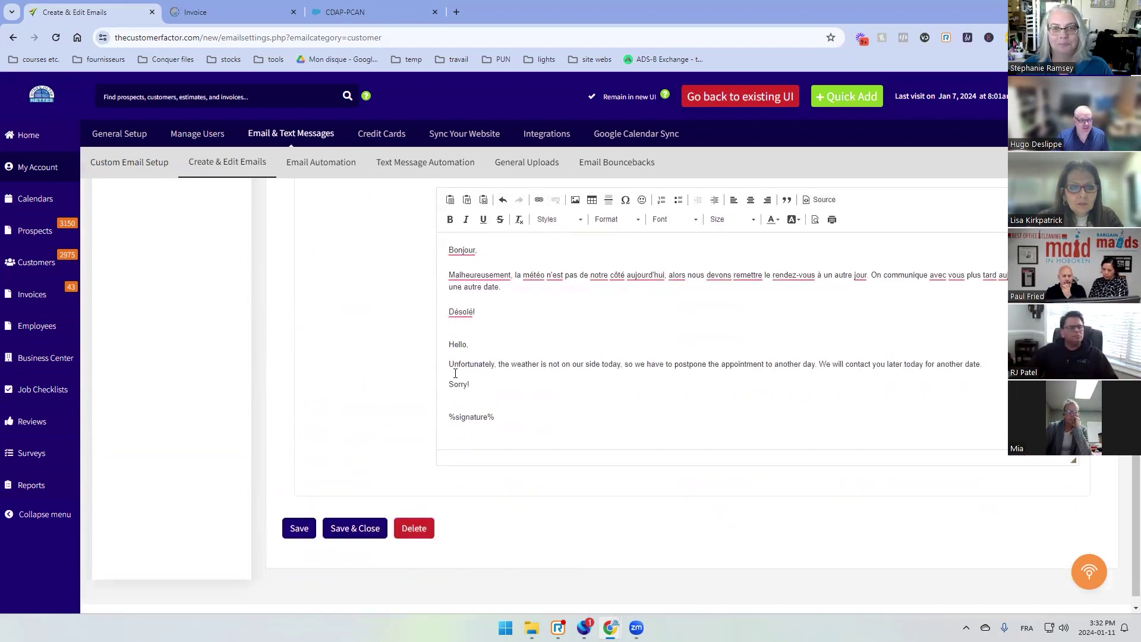
Step: Switch the email type to Prospects and review its sender addresses, blind cc address and template list
{"action": "scroll", "coordinate": [456, 373], "scroll_direction": "up", "scroll_amount": 10}
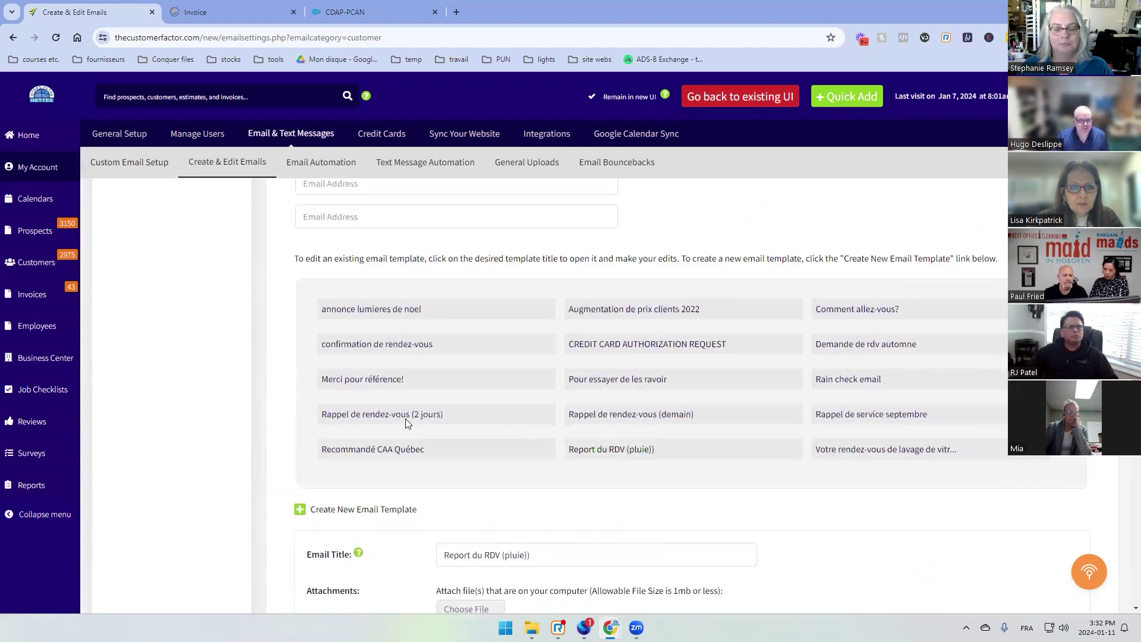
{"action": "scroll", "coordinate": [407, 422], "scroll_direction": "up", "scroll_amount": 6}
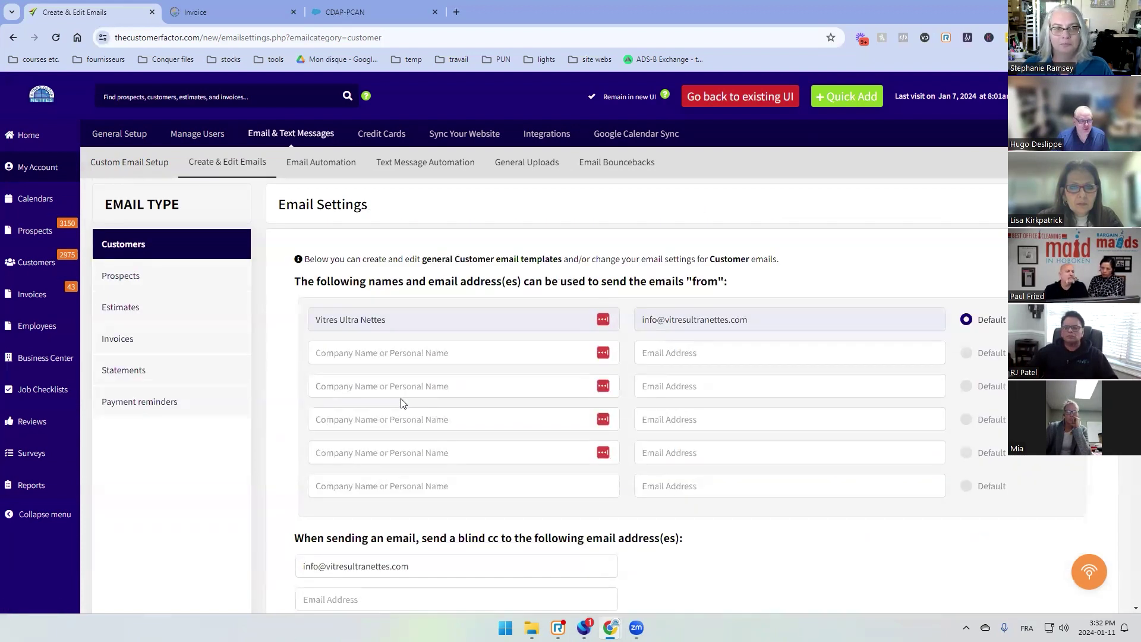
{"action": "scroll", "coordinate": [402, 403], "scroll_direction": "up", "scroll_amount": 1}
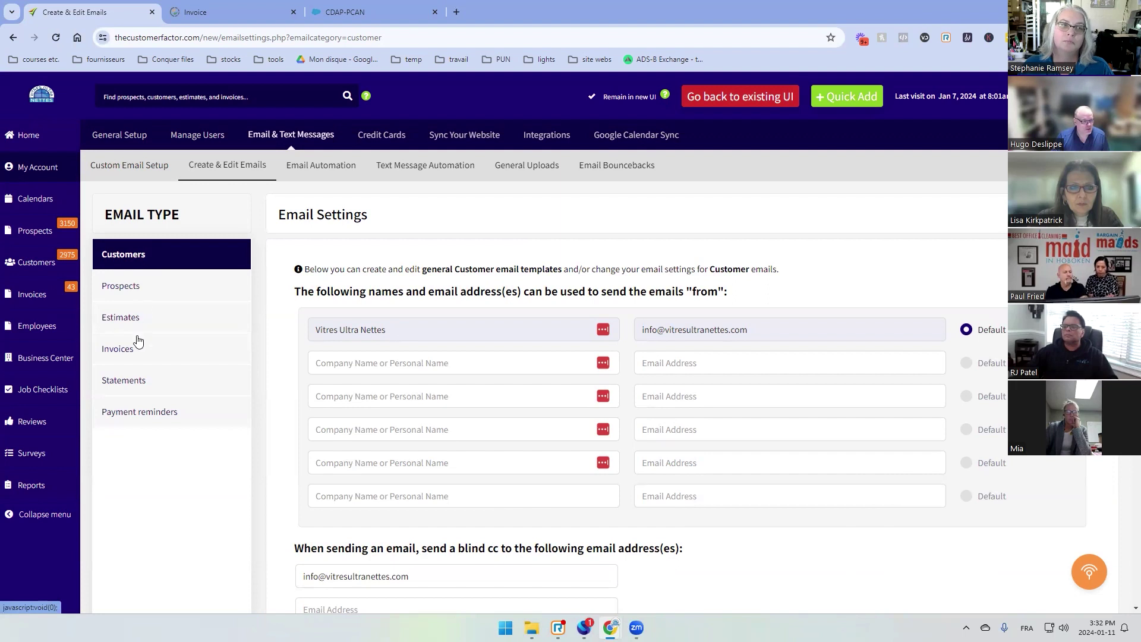
{"action": "left_click", "coordinate": [135, 287]}
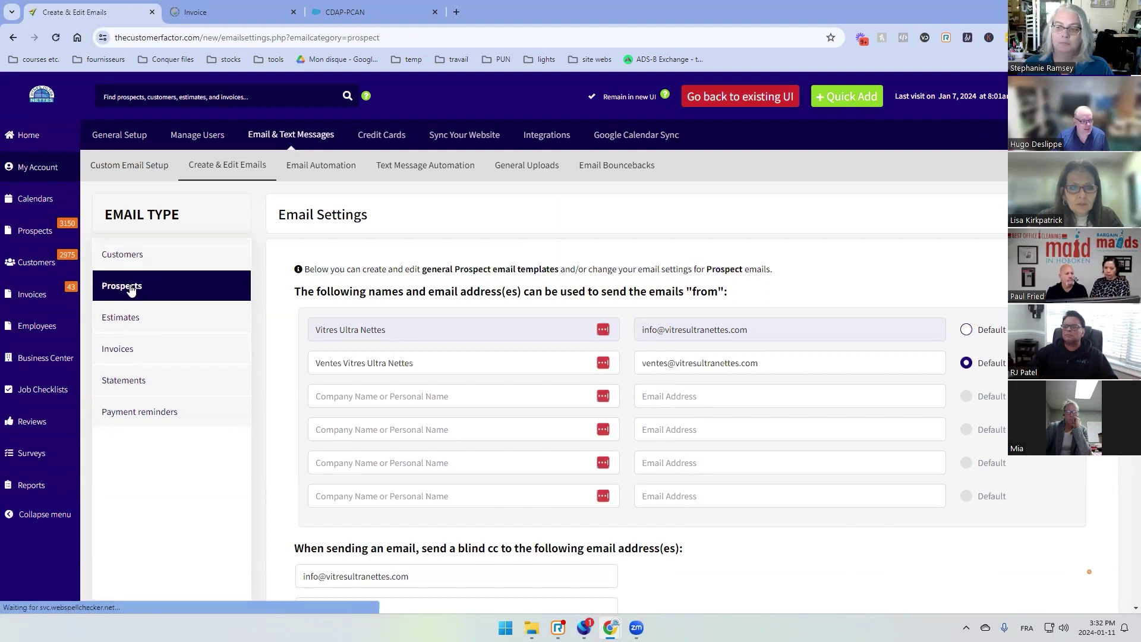
{"action": "scroll", "coordinate": [757, 437], "scroll_direction": "down", "scroll_amount": 3}
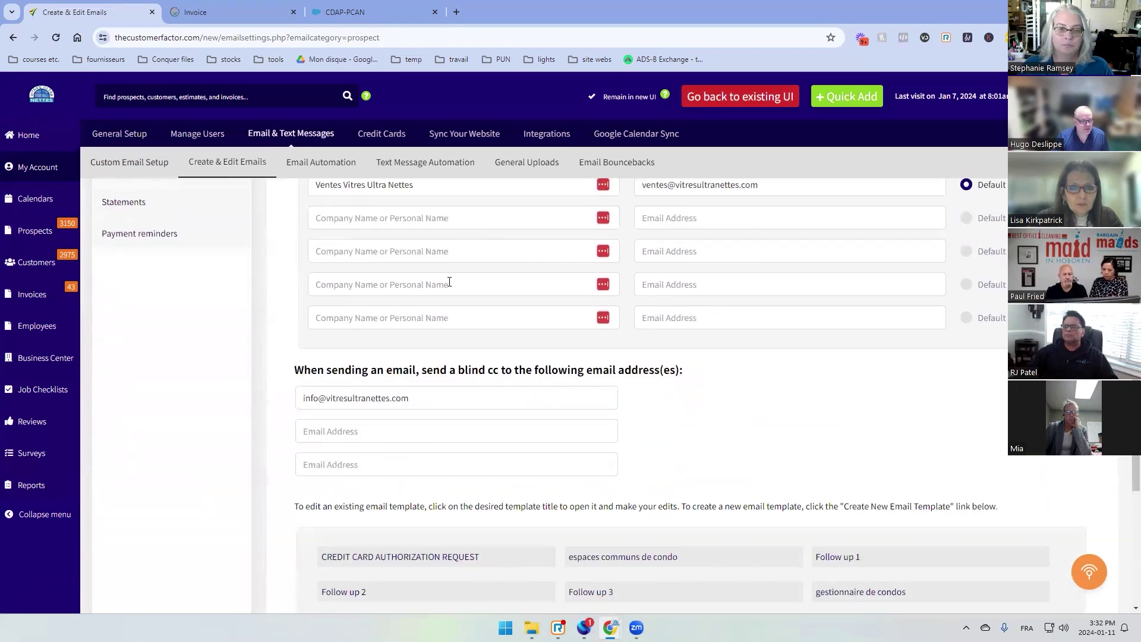
{"action": "scroll", "coordinate": [449, 283], "scroll_direction": "up", "scroll_amount": 2}
{"action": "scroll", "coordinate": [614, 492], "scroll_direction": "down", "scroll_amount": 4}
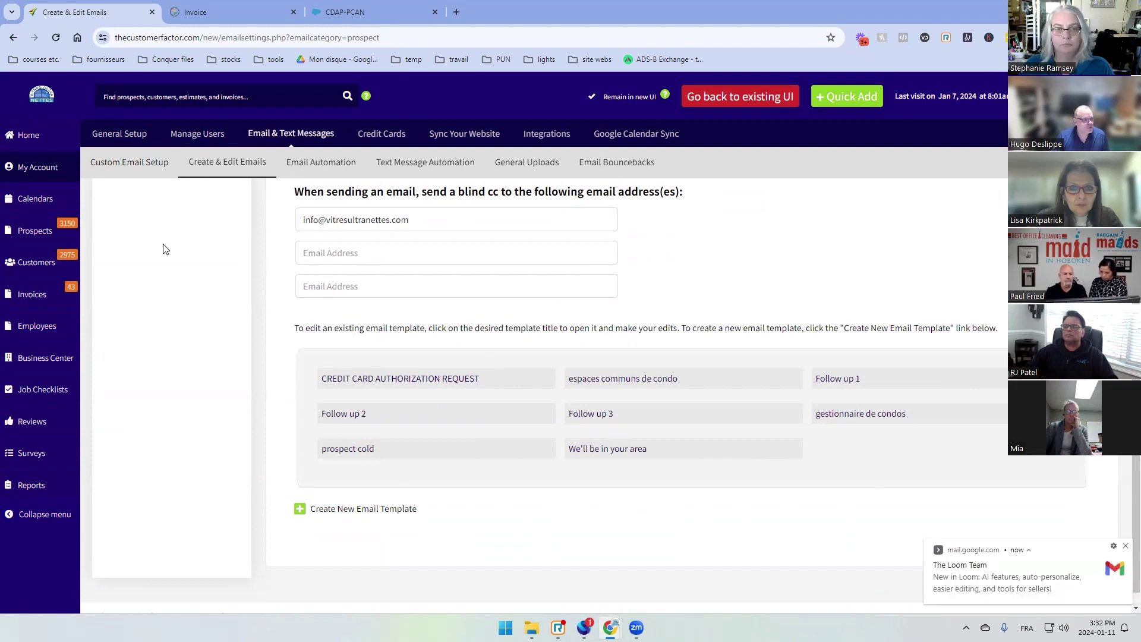
Step: Open the test customer's profile from the customer list and display the personalized email templates in its Emails & Text Messages section
{"action": "mouse_move", "coordinate": [62, 236]}
{"action": "mouse_move", "coordinate": [35, 267]}
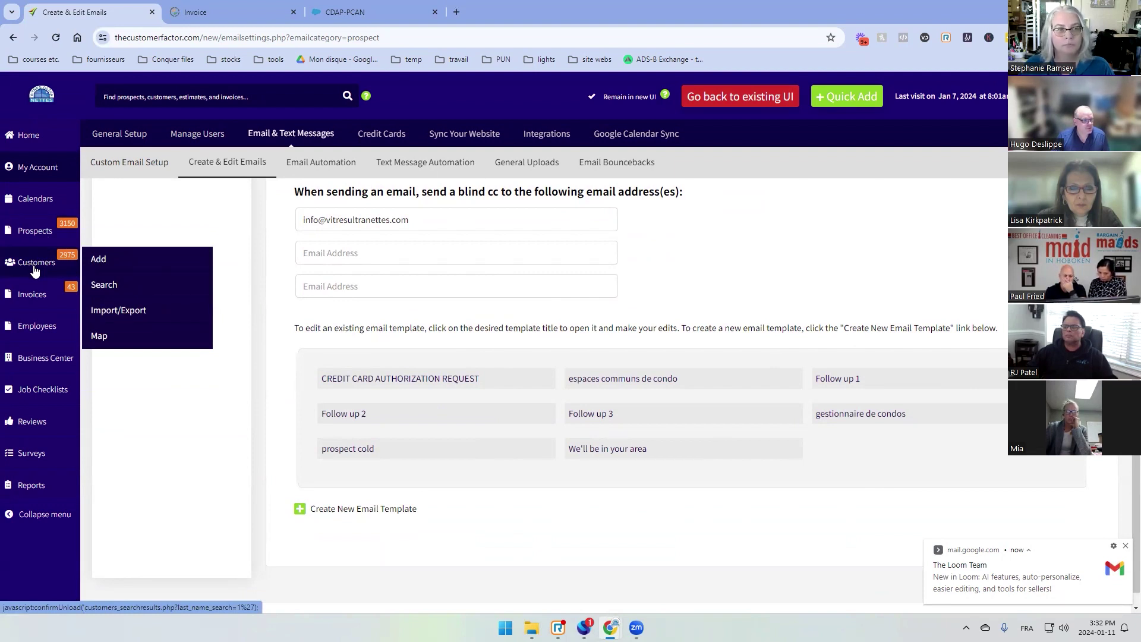
{"action": "left_click", "coordinate": [33, 271]}
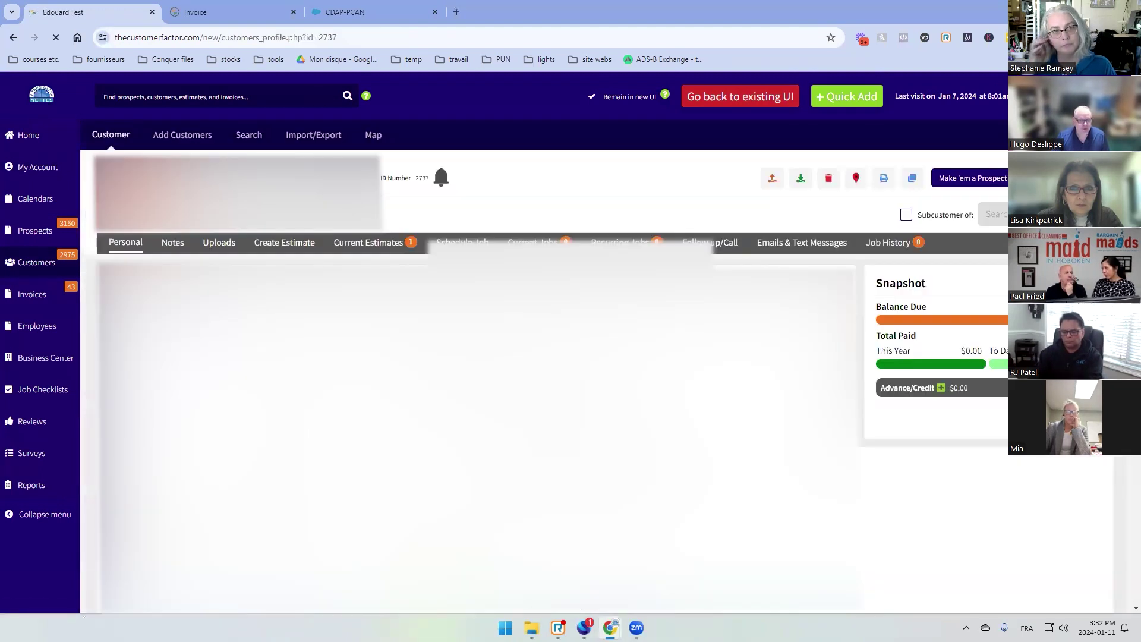
{"action": "left_click", "coordinate": [780, 244]}
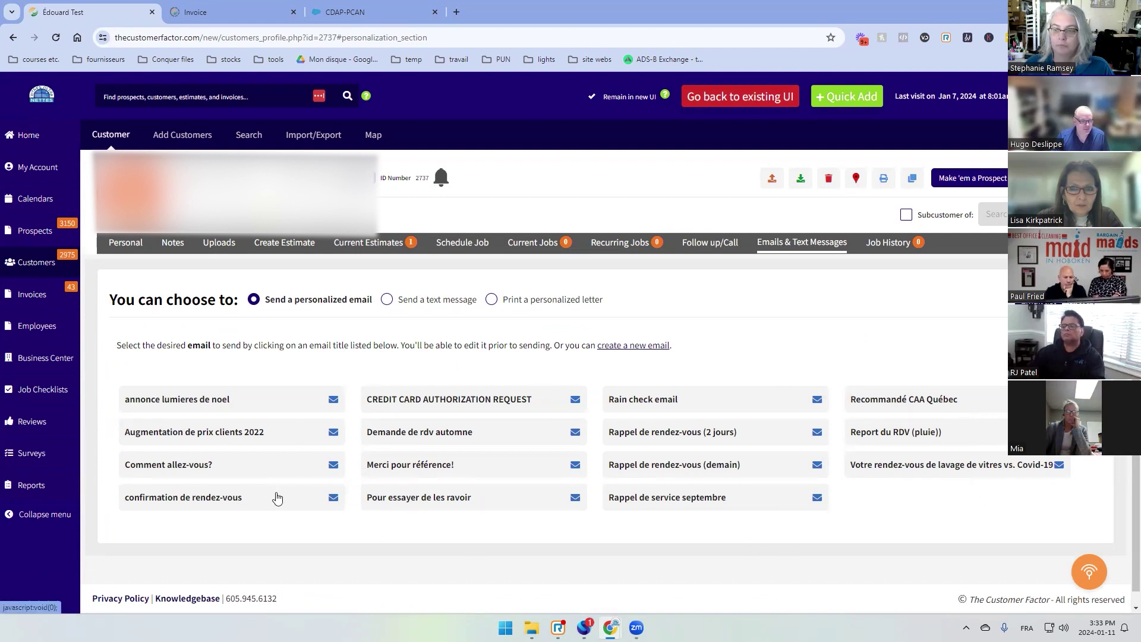
{"action": "left_click", "coordinate": [815, 390]}
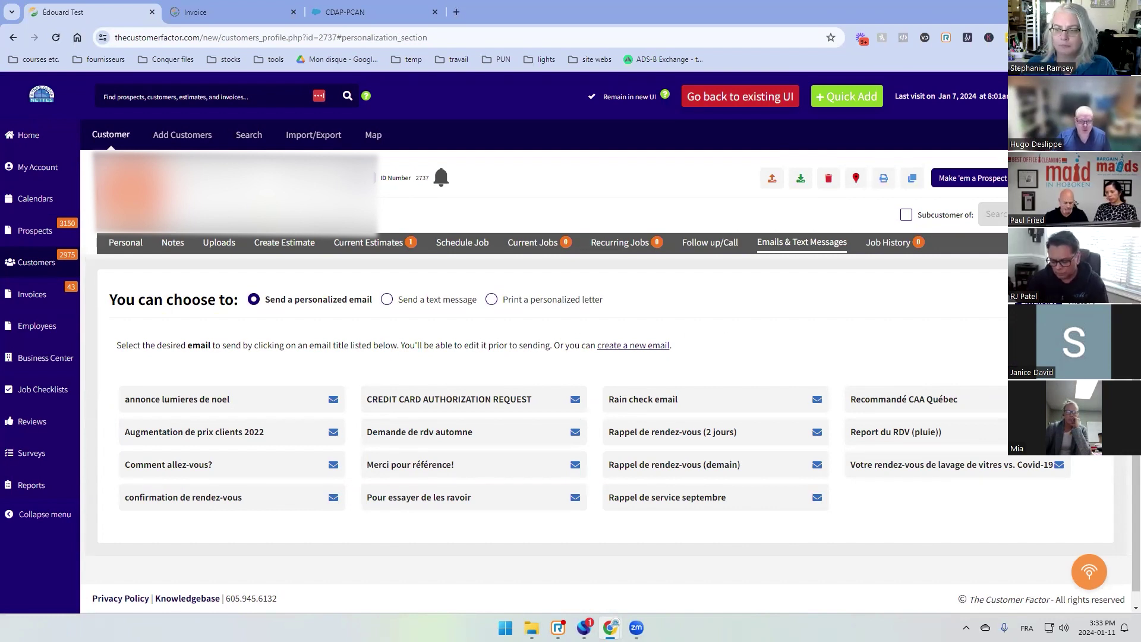
{"action": "left_click", "coordinate": [802, 242]}
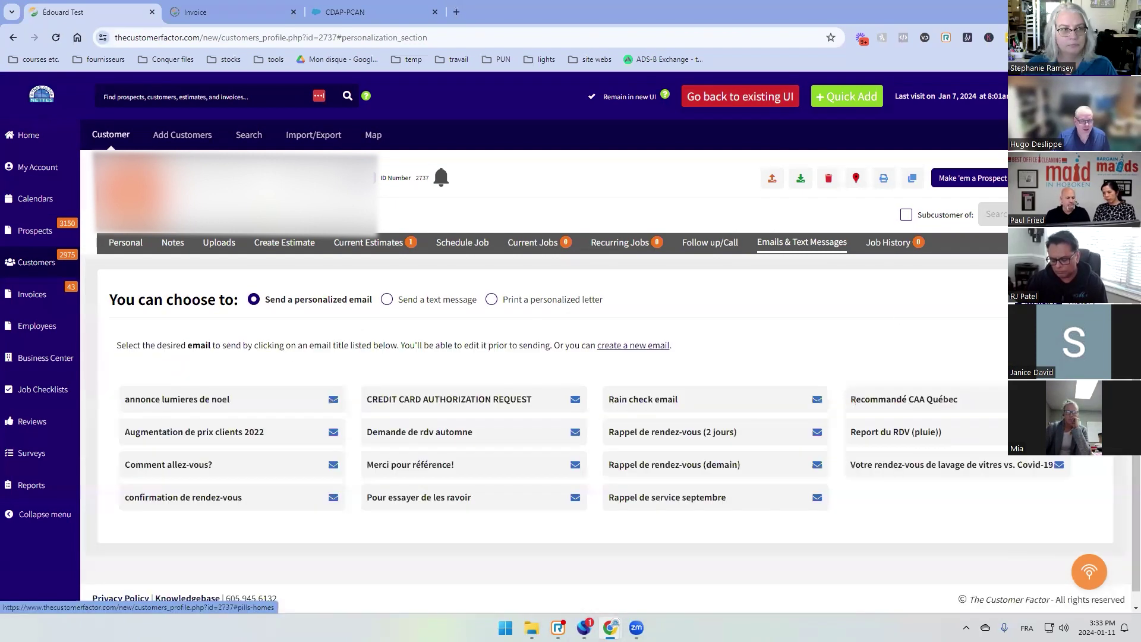
Step: Start a new email to the test customer, review its sender, attachment, template, subject and message fields, and cancel it
{"action": "left_click", "coordinate": [616, 350]}
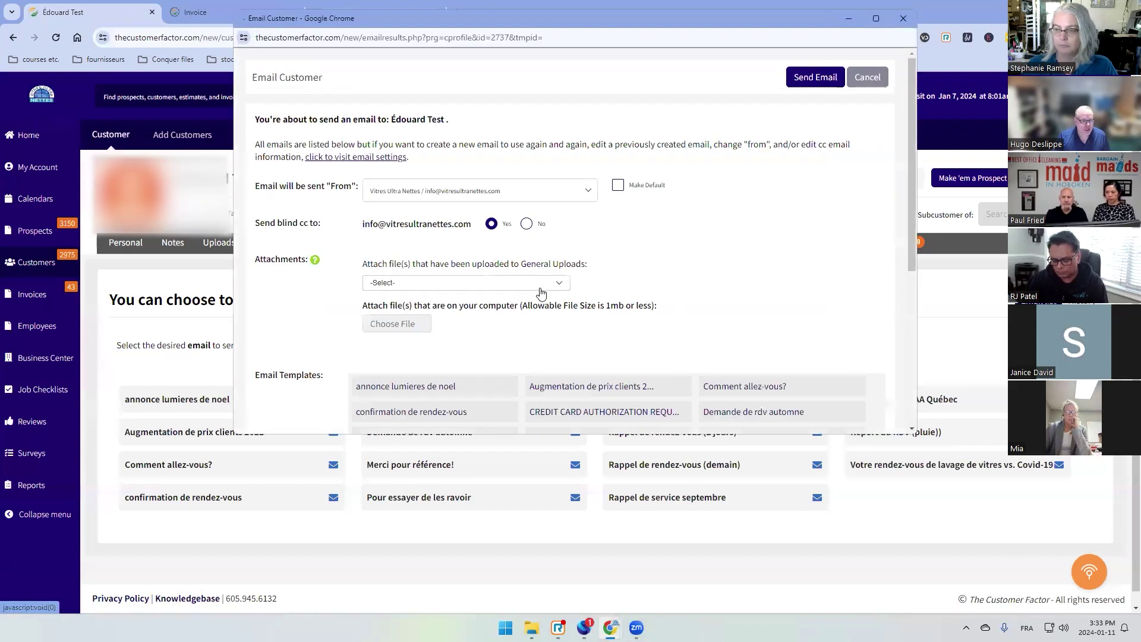
{"action": "scroll", "coordinate": [399, 218], "scroll_direction": "down", "scroll_amount": 4}
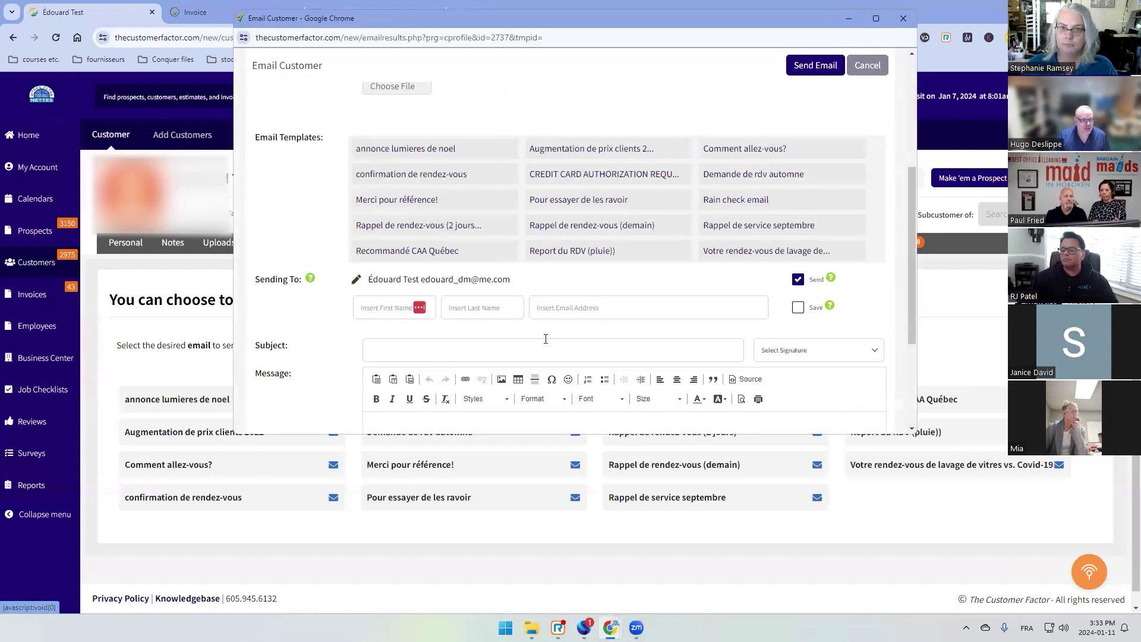
{"action": "scroll", "coordinate": [543, 339], "scroll_direction": "down", "scroll_amount": 3}
{"action": "left_click", "coordinate": [538, 294]}
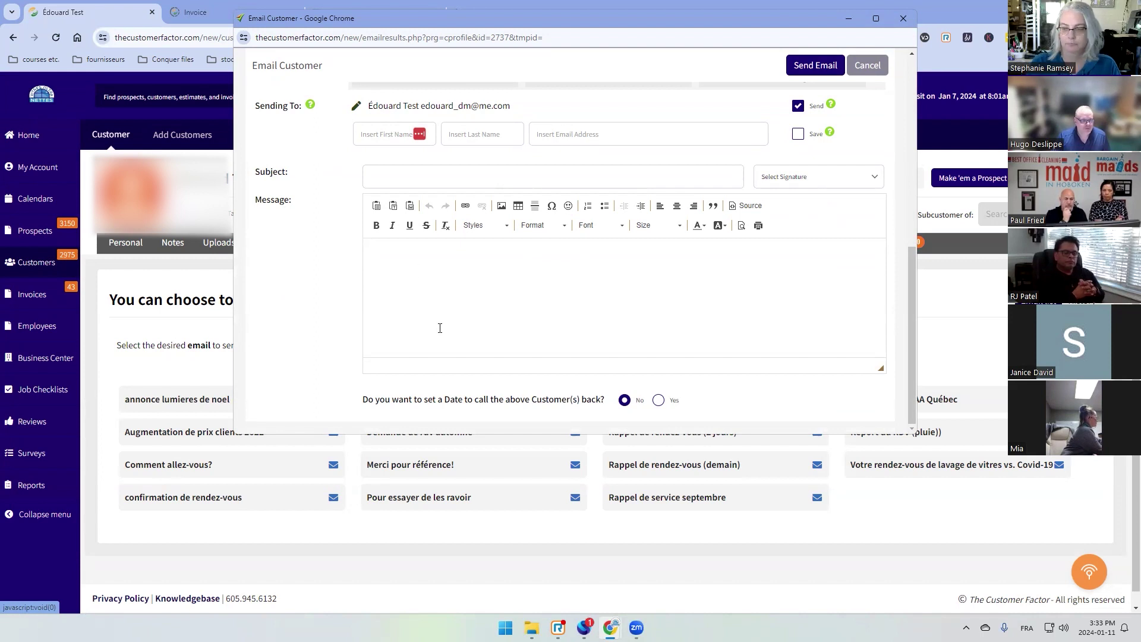
{"action": "left_click", "coordinate": [869, 66]}
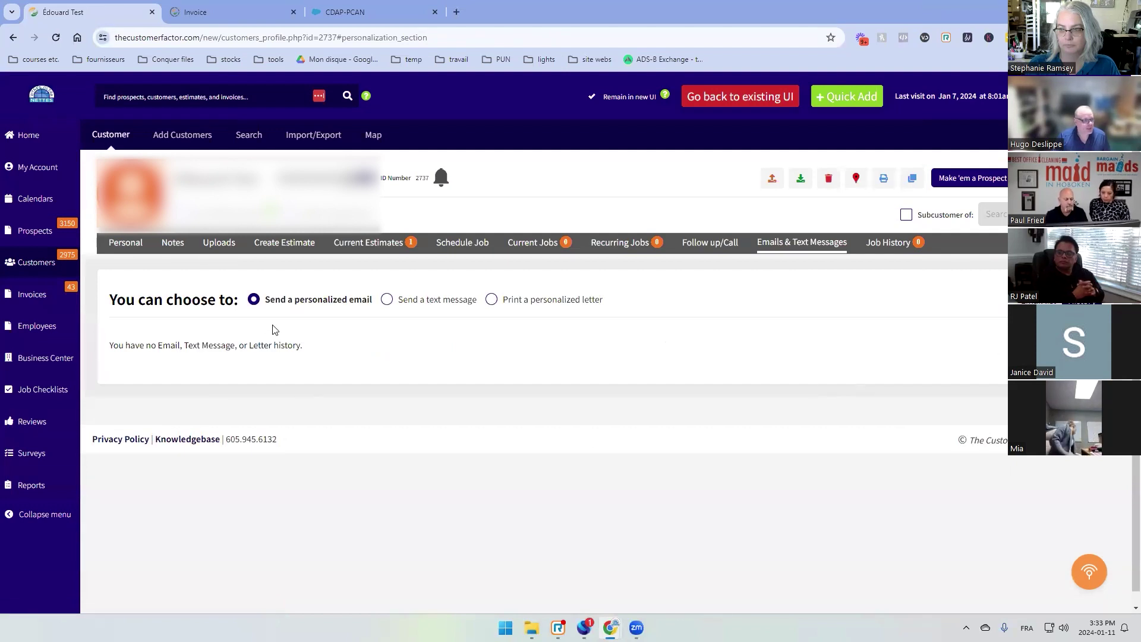
Step: Return from the customer profile to the Prospects email settings page through the browser history
{"action": "right_click", "coordinate": [15, 42]}
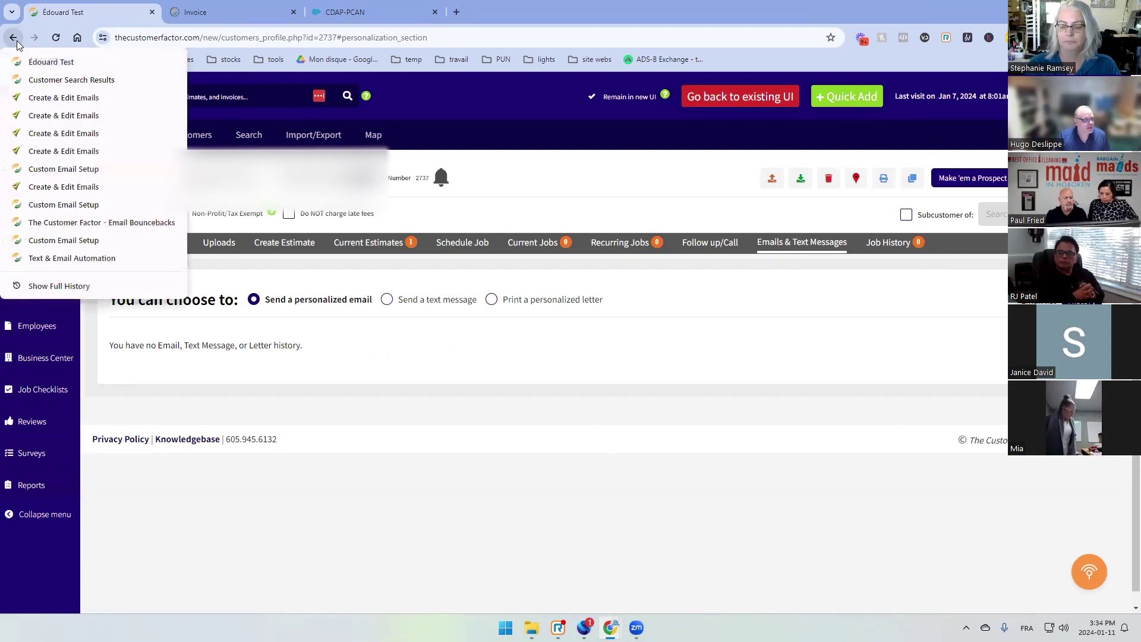
{"action": "left_click", "coordinate": [62, 103]}
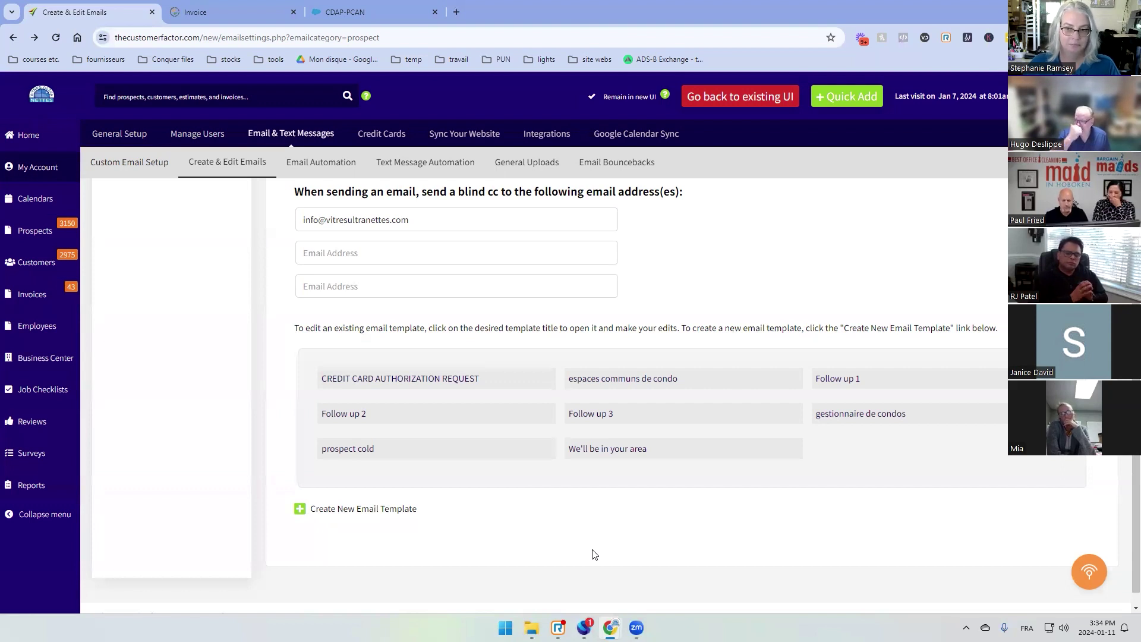
{"action": "scroll", "coordinate": [595, 555], "scroll_direction": "up", "scroll_amount": 6}
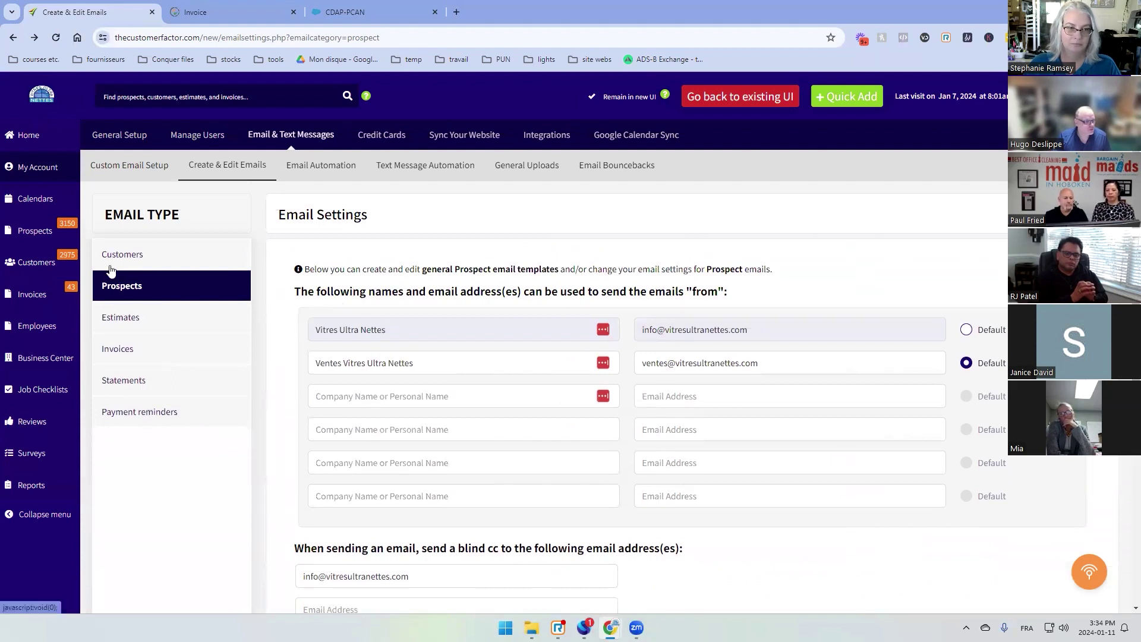
Step: Review the connected Gmail accounts in Custom Email Setup, and return to the Customers email settings
{"action": "left_click", "coordinate": [137, 165]}
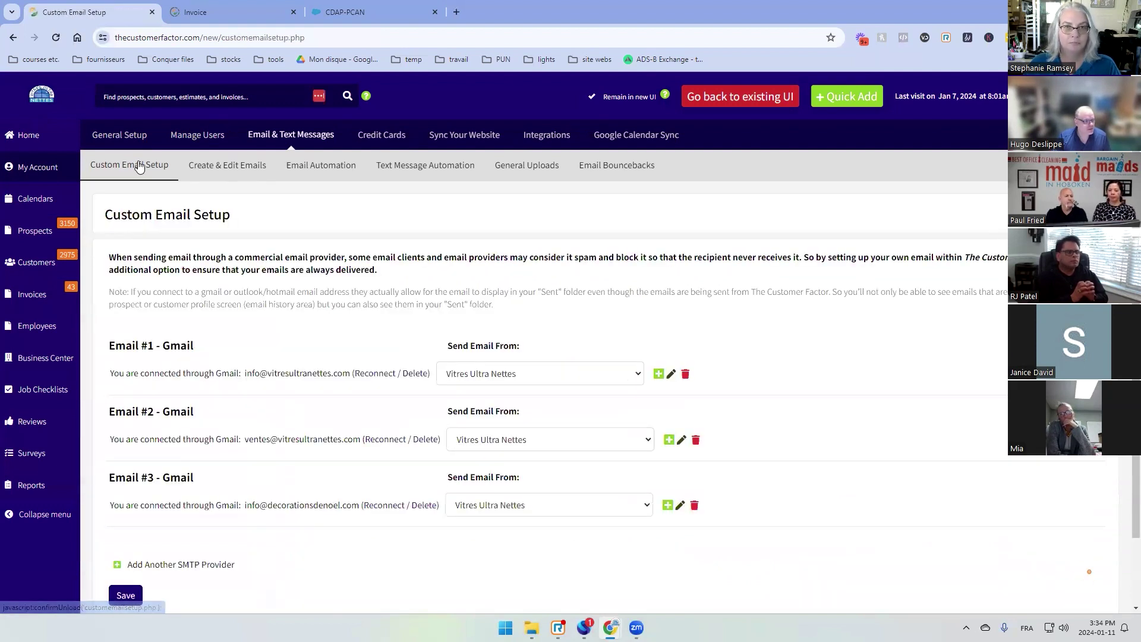
{"action": "scroll", "coordinate": [228, 343], "scroll_direction": "down", "scroll_amount": 2}
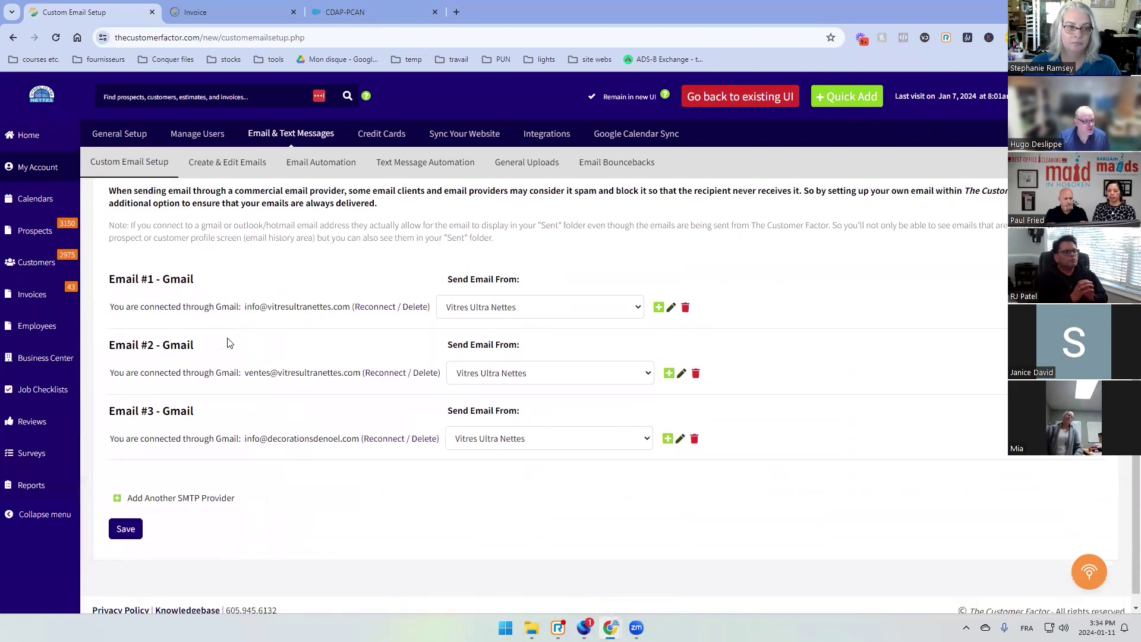
{"action": "scroll", "coordinate": [229, 343], "scroll_direction": "up", "scroll_amount": 2}
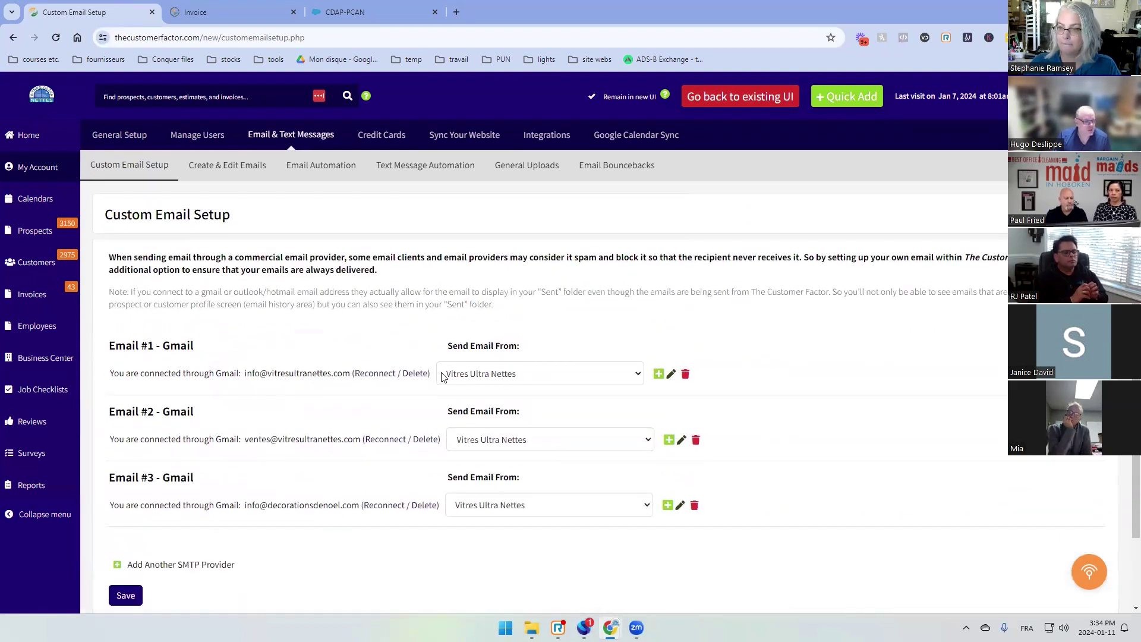
{"action": "left_click", "coordinate": [231, 168]}
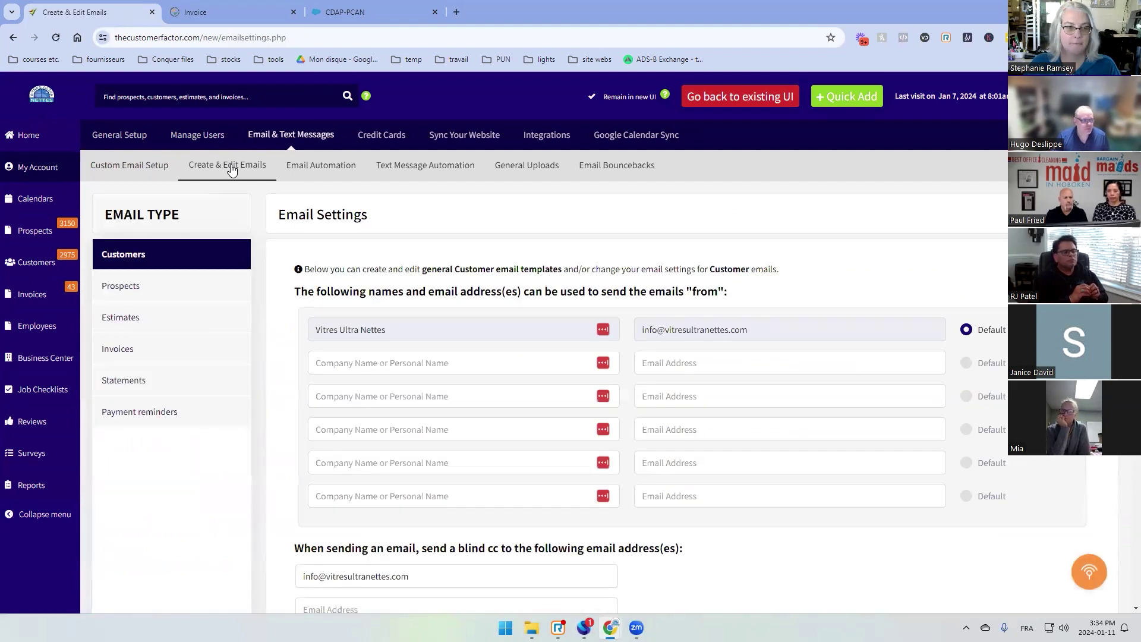
Step: Review the sender addresses, blind-copy addresses and template list in the Customers email settings
{"action": "scroll", "coordinate": [287, 407], "scroll_direction": "down", "scroll_amount": 2}
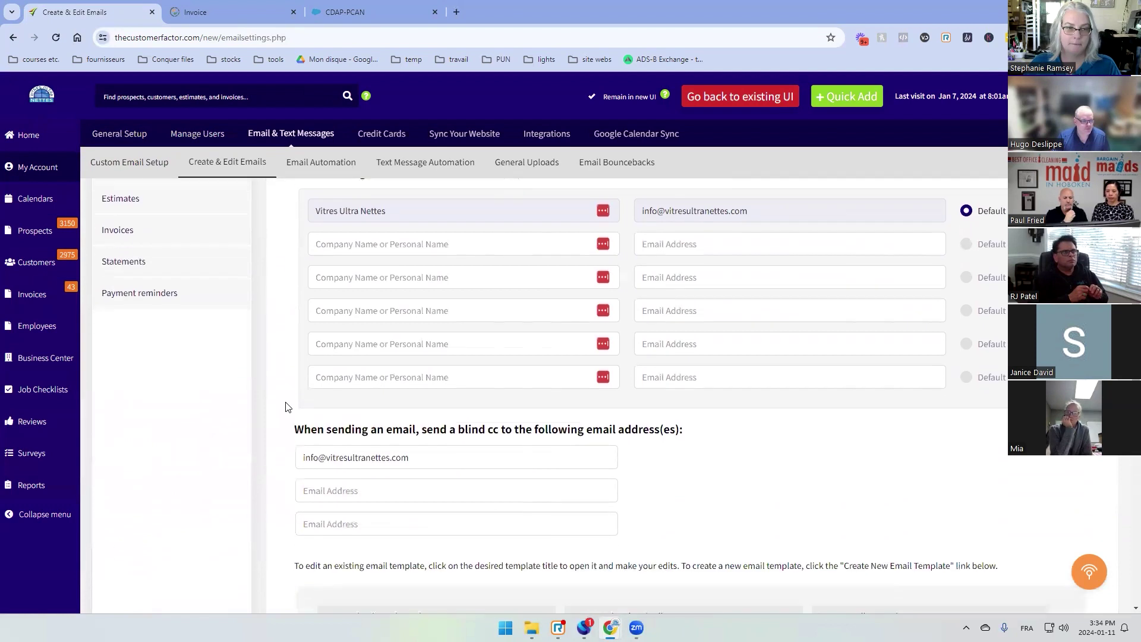
{"action": "scroll", "coordinate": [283, 409], "scroll_direction": "down", "scroll_amount": 2}
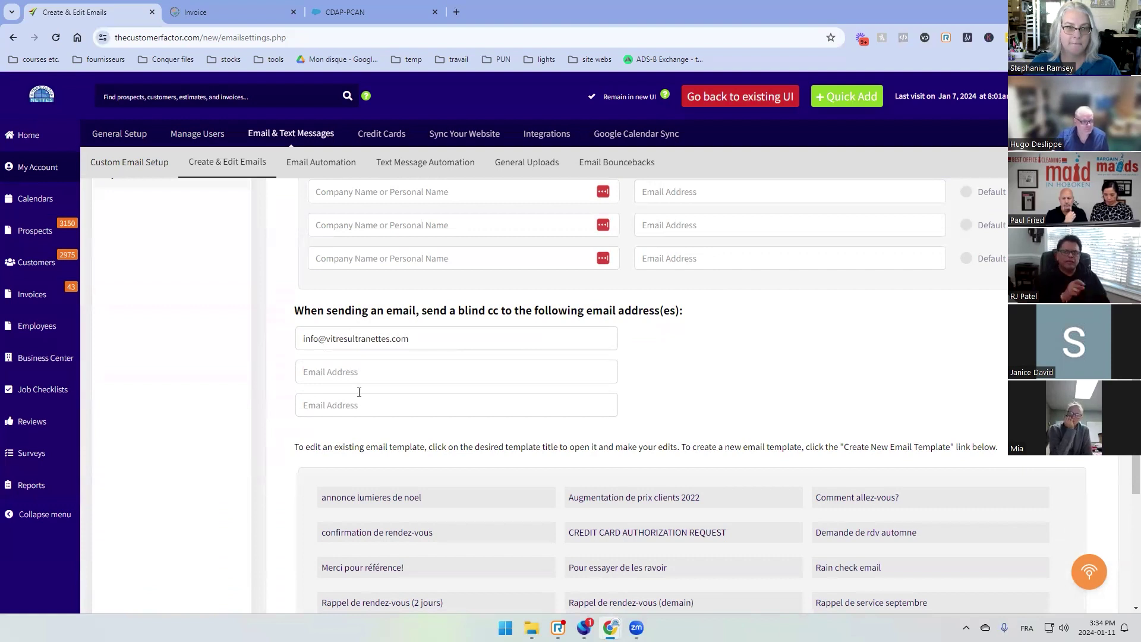
{"action": "scroll", "coordinate": [359, 392], "scroll_direction": "up", "scroll_amount": 2}
{"action": "scroll", "coordinate": [298, 387], "scroll_direction": "up", "scroll_amount": 2}
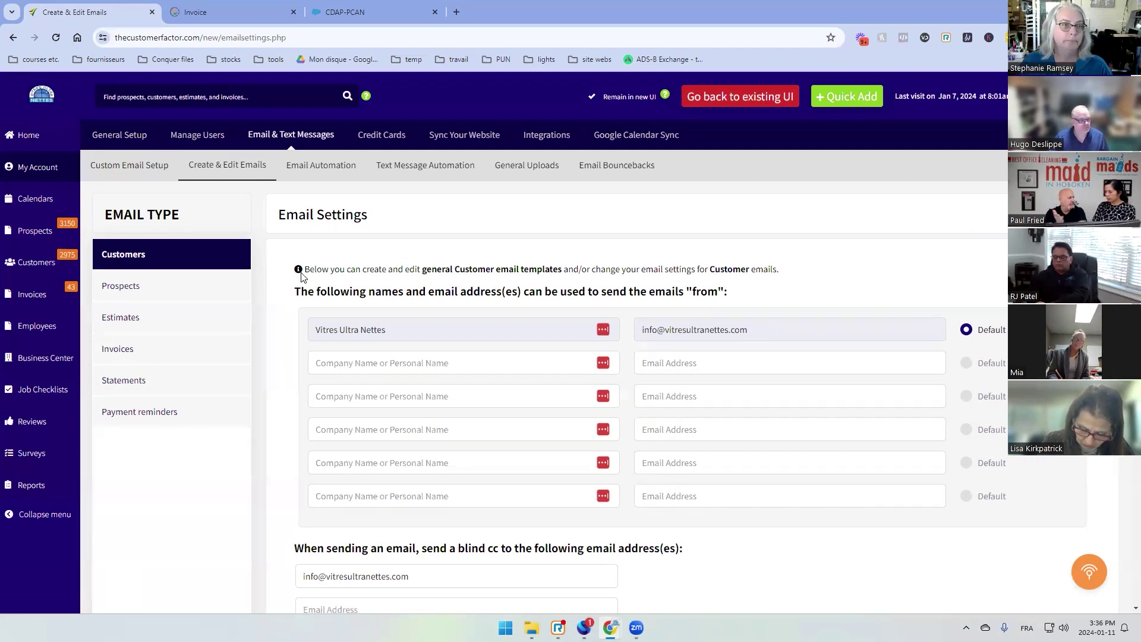
Step: Open the Prospects email settings and review their sender addresses, blind-copy addresses and email templates
{"action": "left_click", "coordinate": [151, 291]}
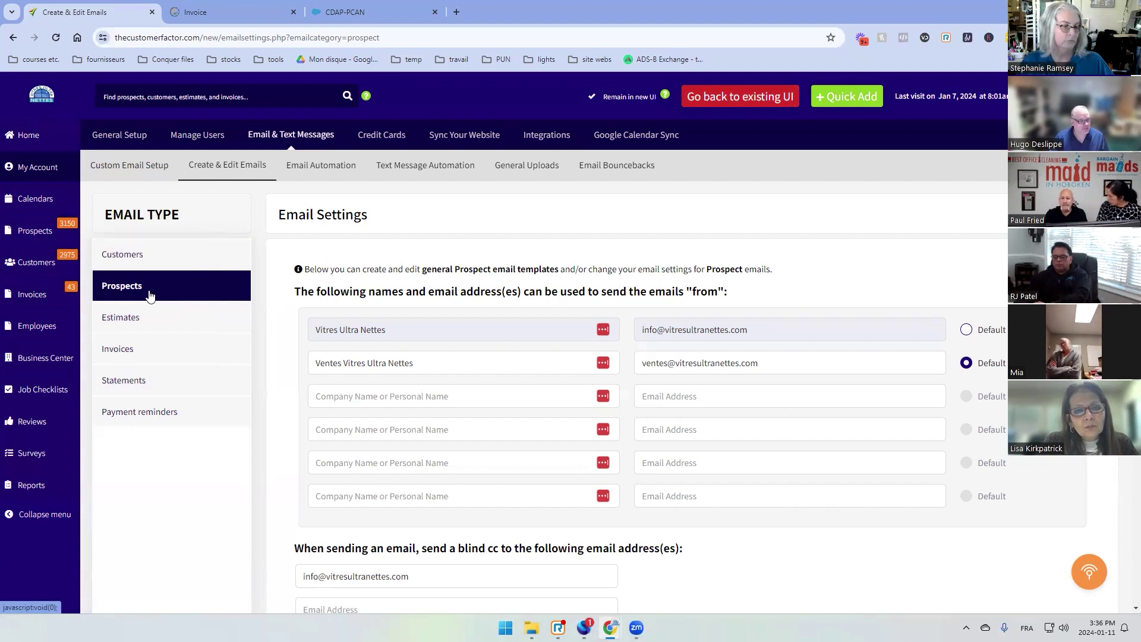
{"action": "scroll", "coordinate": [357, 344], "scroll_direction": "down", "scroll_amount": 5}
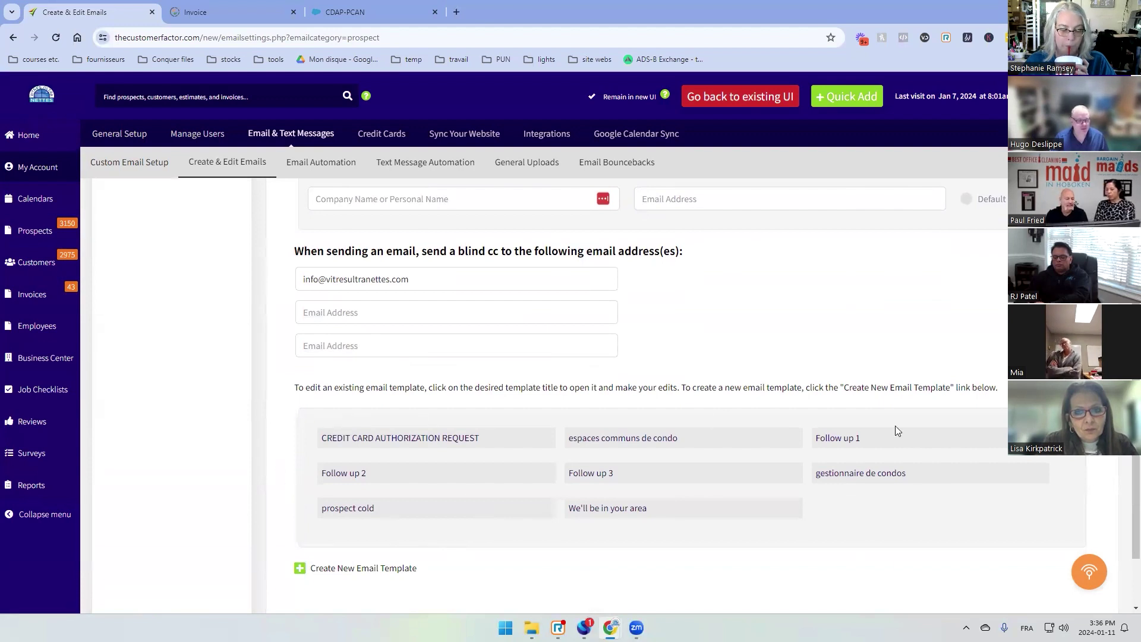
{"action": "scroll", "coordinate": [773, 402], "scroll_direction": "up", "scroll_amount": 2}
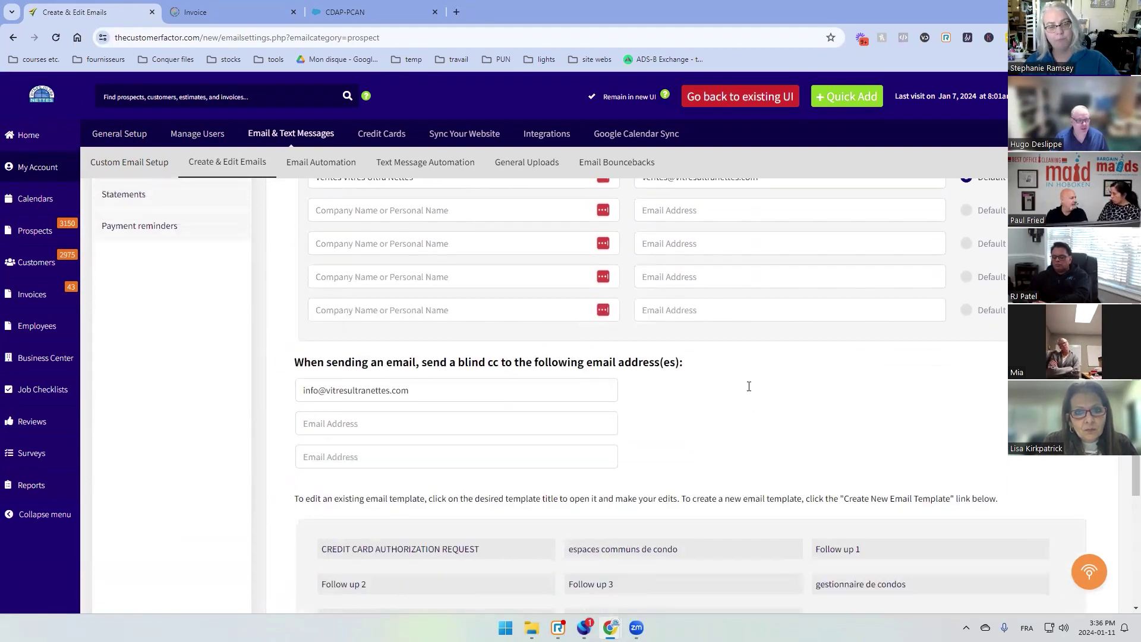
{"action": "scroll", "coordinate": [148, 262], "scroll_direction": "up", "scroll_amount": 2}
Step: Open the Estimates email settings and review their sender addresses and available templates
{"action": "left_click", "coordinate": [149, 263]}
{"action": "scroll", "coordinate": [341, 382], "scroll_direction": "down", "scroll_amount": 5}
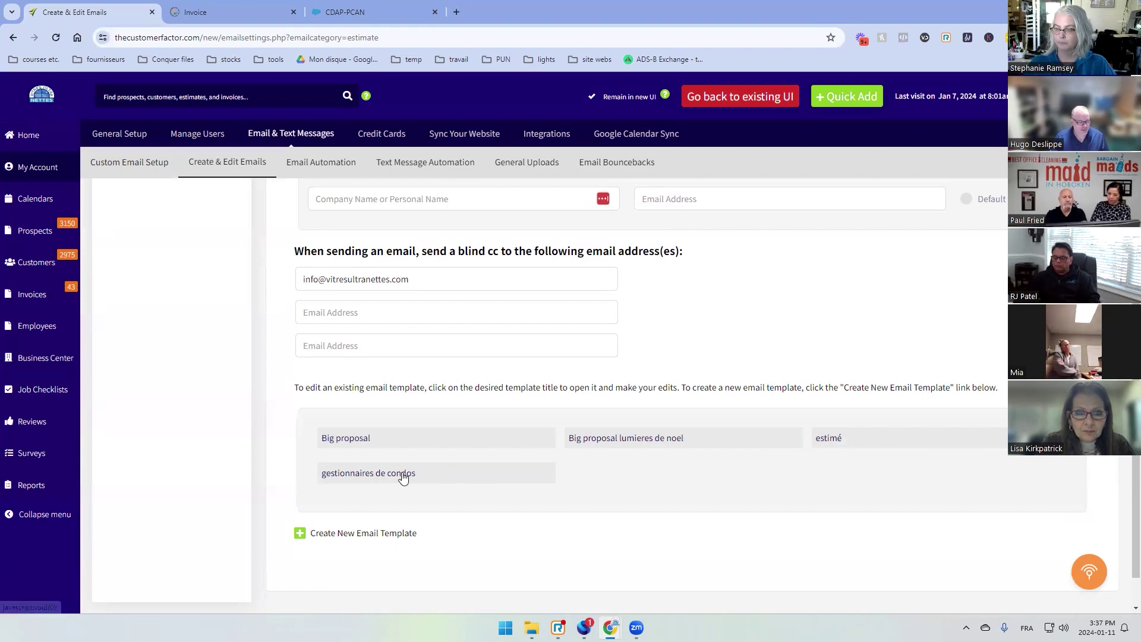
{"action": "scroll", "coordinate": [328, 456], "scroll_direction": "up", "scroll_amount": 4}
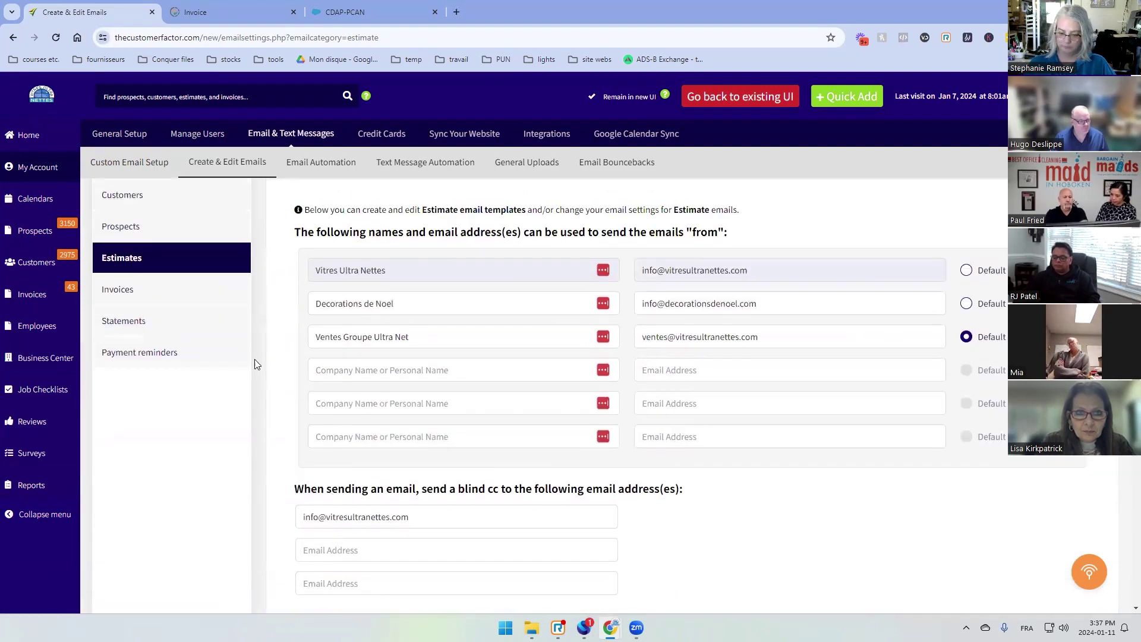
Step: Review the email settings for Invoices, Statements and Payment reminders, including the sender addresses and default templates
{"action": "left_click", "coordinate": [133, 291]}
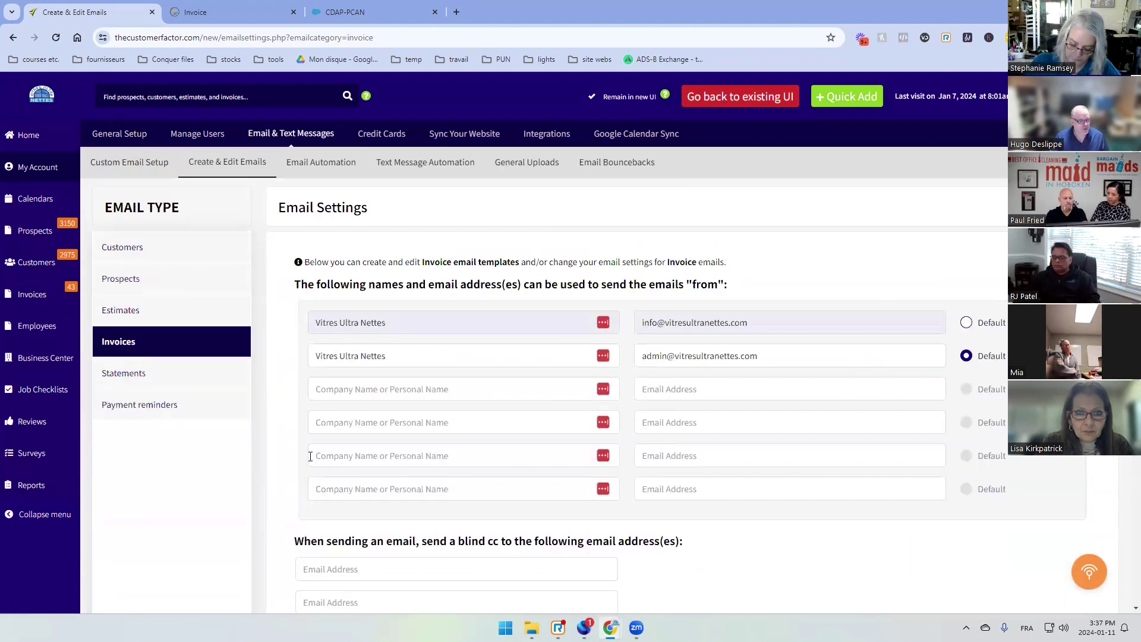
{"action": "left_click", "coordinate": [126, 374]}
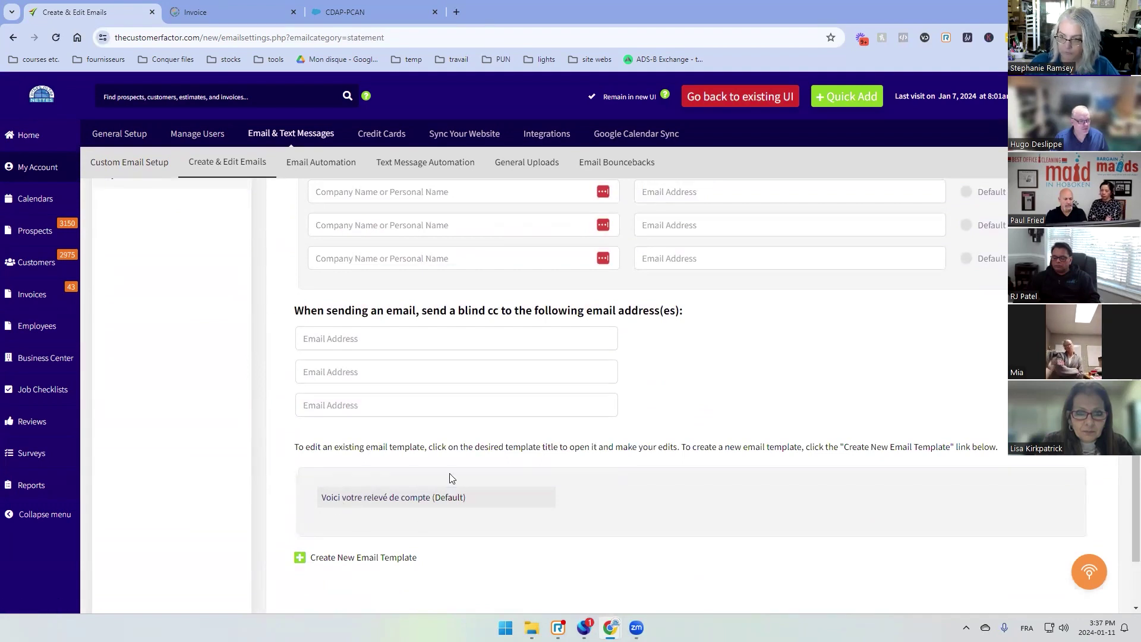
{"action": "scroll", "coordinate": [429, 519], "scroll_direction": "up", "scroll_amount": 1}
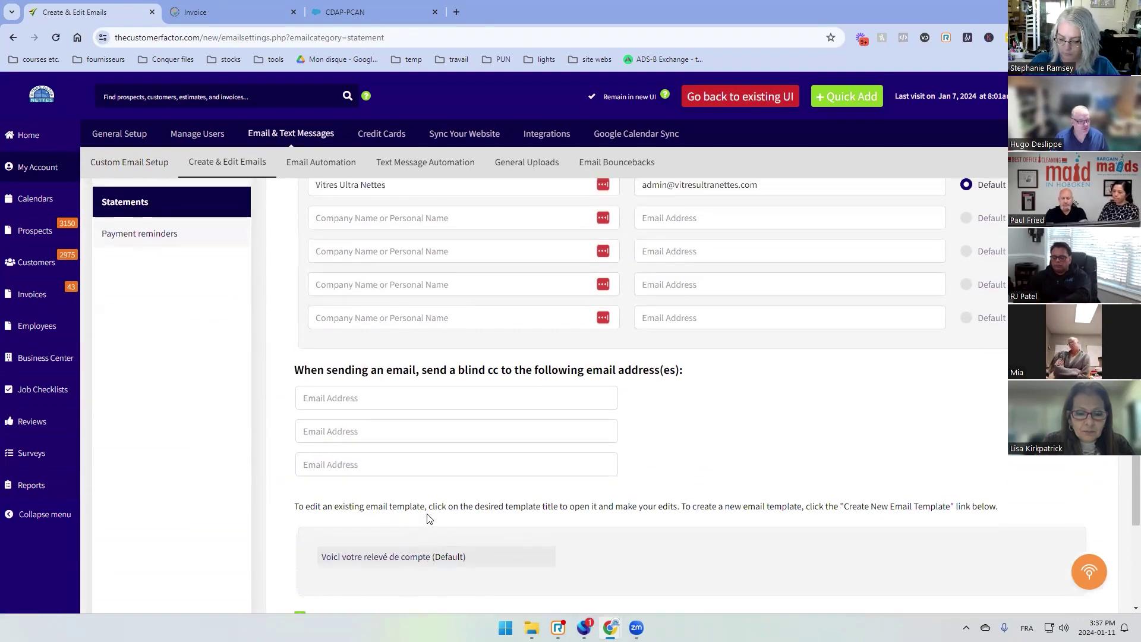
{"action": "scroll", "coordinate": [429, 519], "scroll_direction": "up", "scroll_amount": 2}
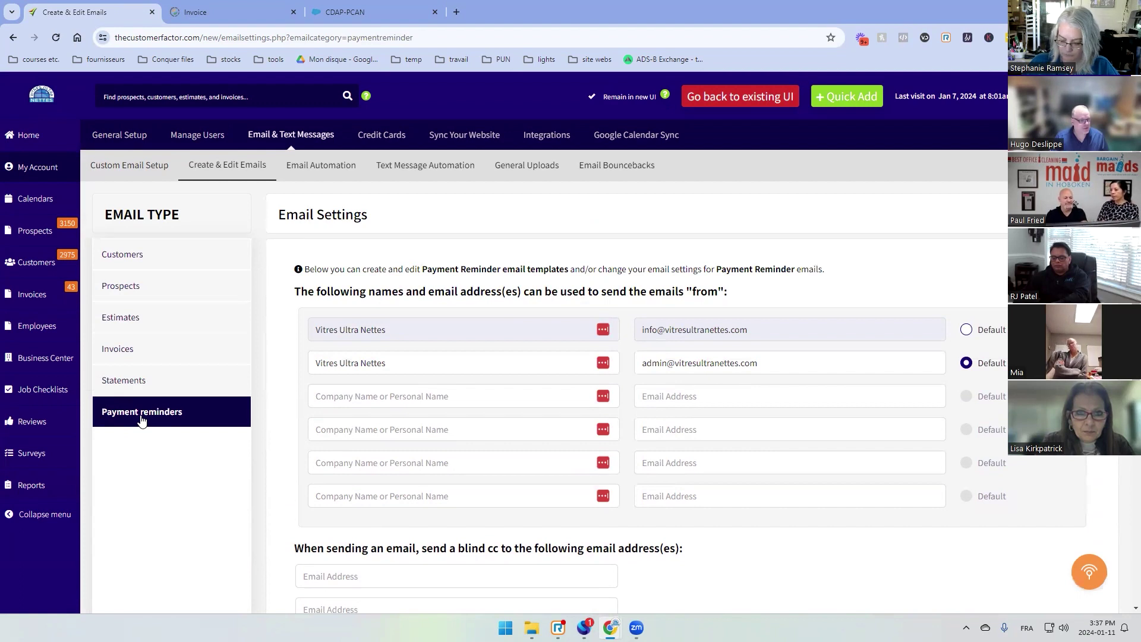
{"action": "scroll", "coordinate": [333, 464], "scroll_direction": "down", "scroll_amount": 5}
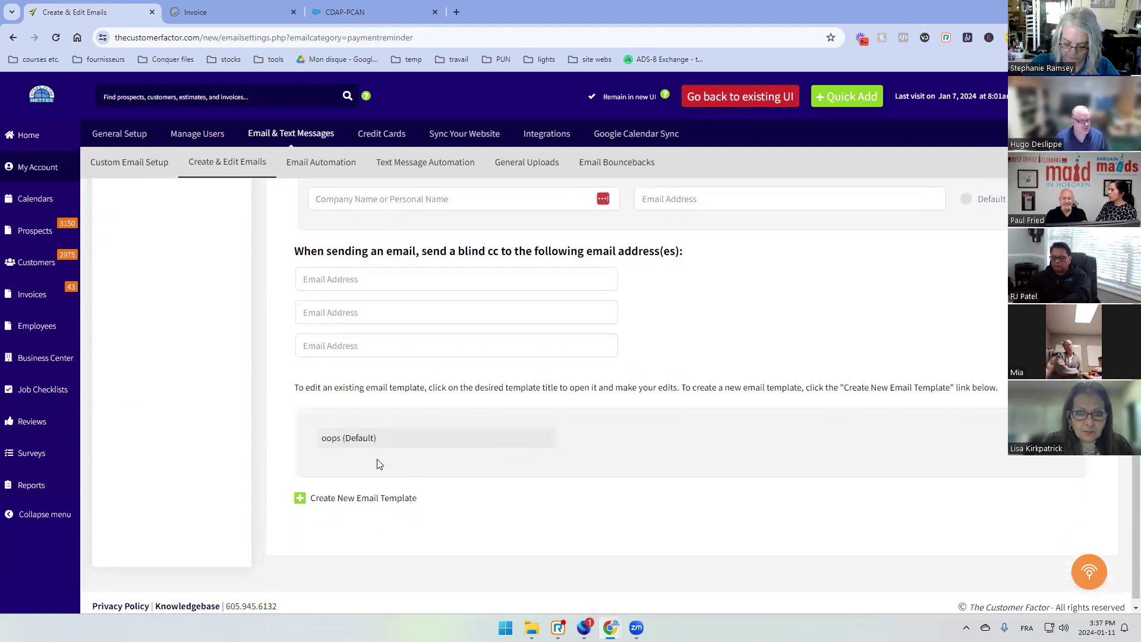
{"action": "scroll", "coordinate": [362, 464], "scroll_direction": "up", "scroll_amount": 4}
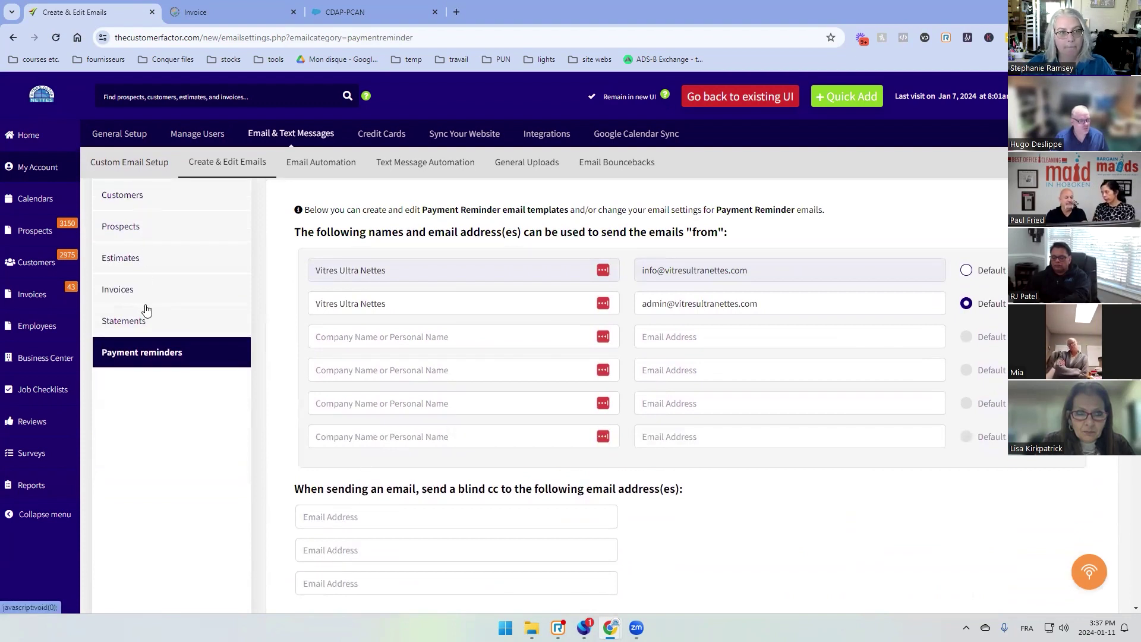
{"action": "scroll", "coordinate": [148, 304], "scroll_direction": "up", "scroll_amount": 1}
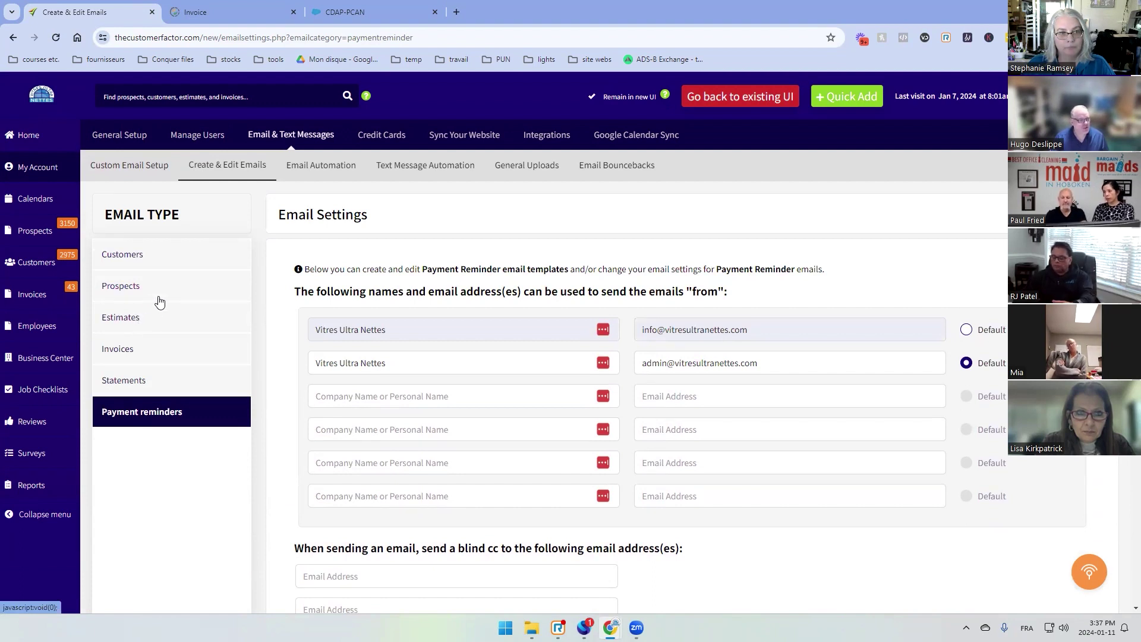
Step: Search for "sdc", open the DOMIS gestion immobilière customer profile, and open its first current estimate
{"action": "mouse_move", "coordinate": [51, 267]}
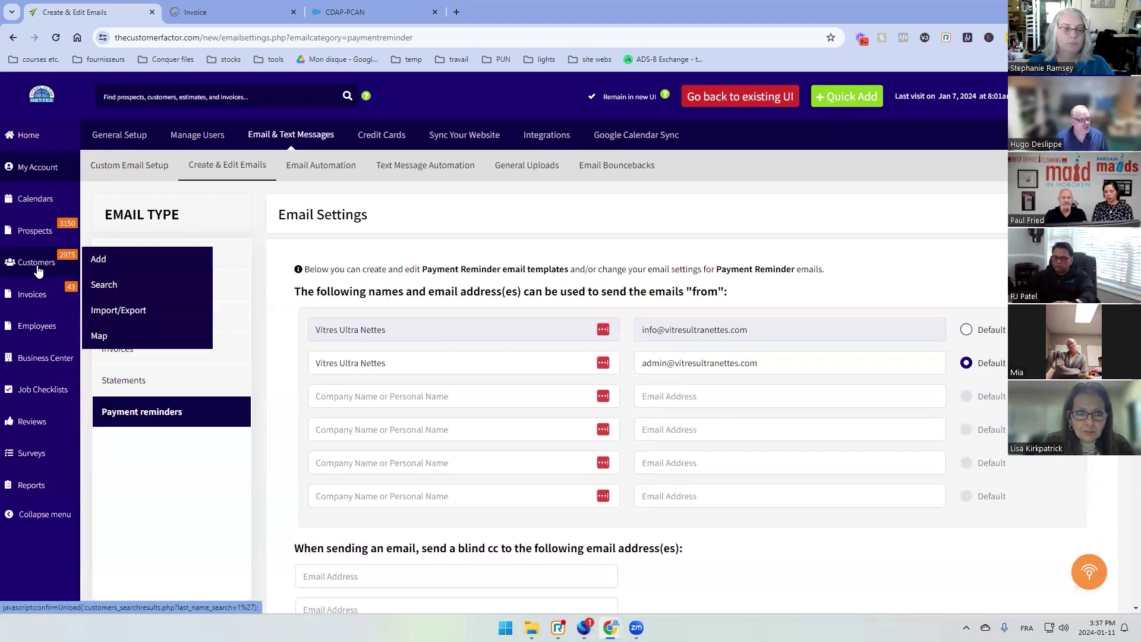
{"action": "left_click", "coordinate": [173, 95]}
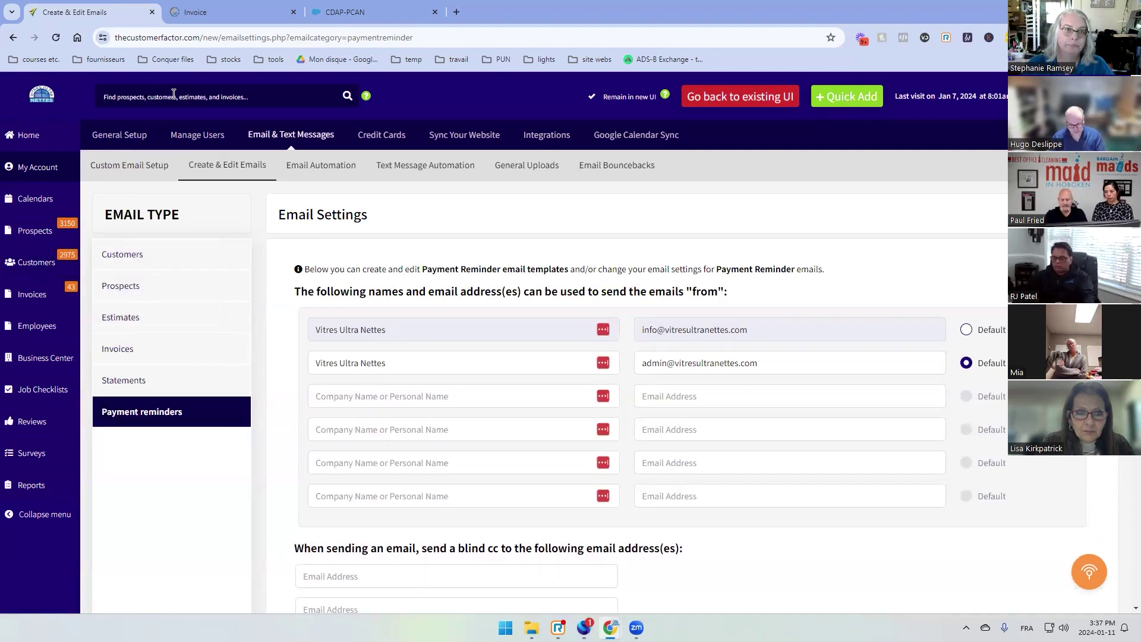
{"action": "type", "text": "sdc"}
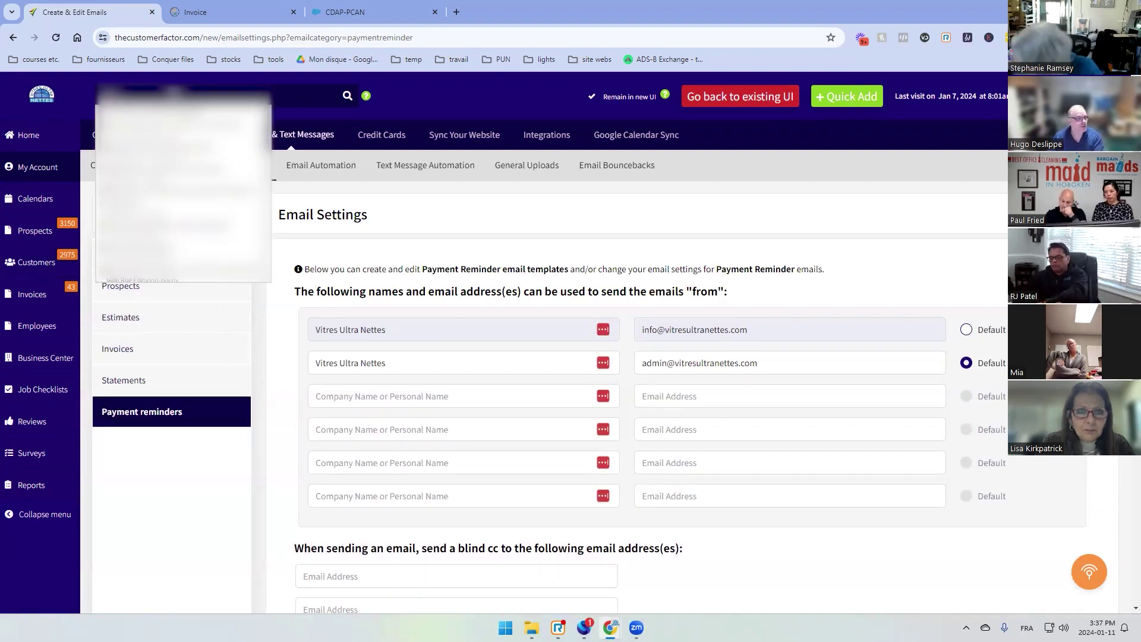
{"action": "left_click", "coordinate": [178, 204]}
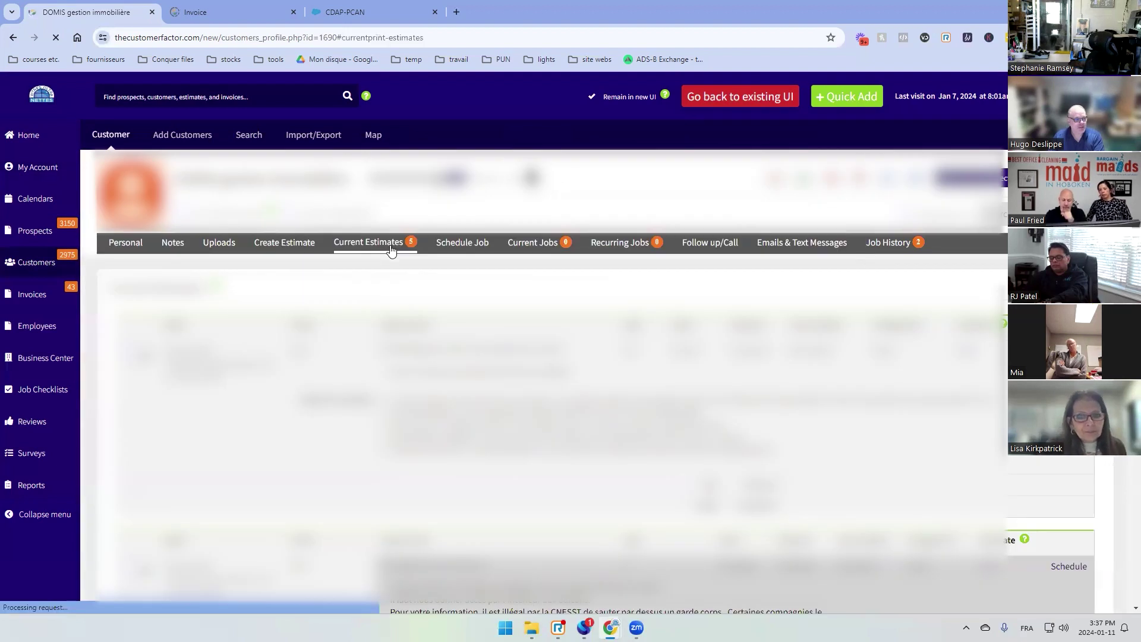
{"action": "left_click", "coordinate": [966, 348]}
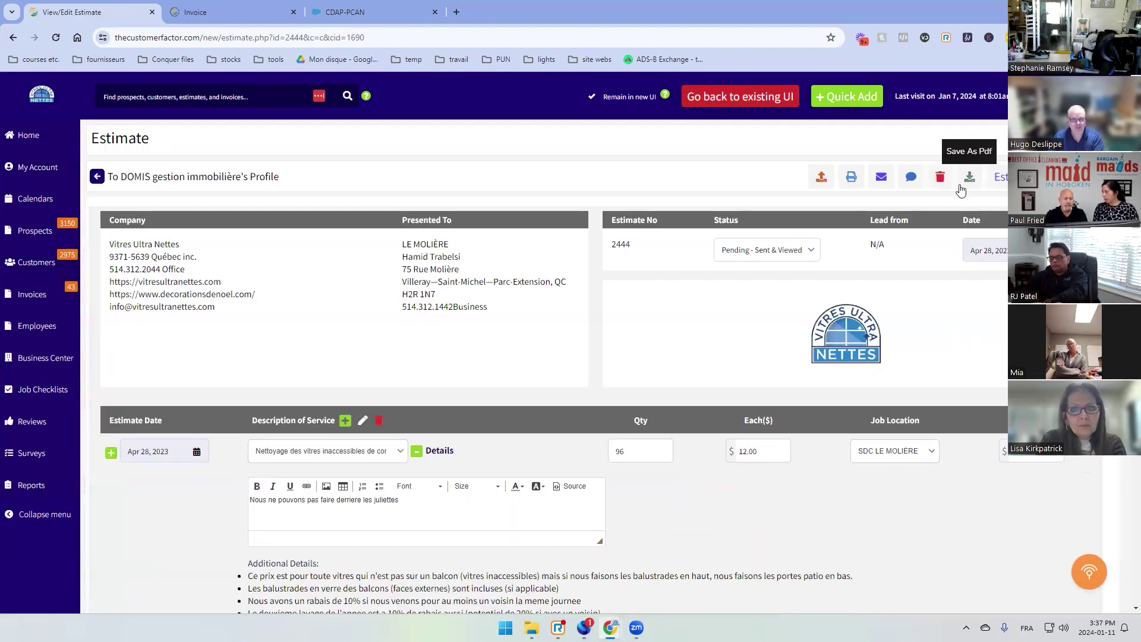
Step: Start emailing the estimate and compare the estimé and Big proposal templates, leaving Big proposal loaded
{"action": "left_click", "coordinate": [882, 177]}
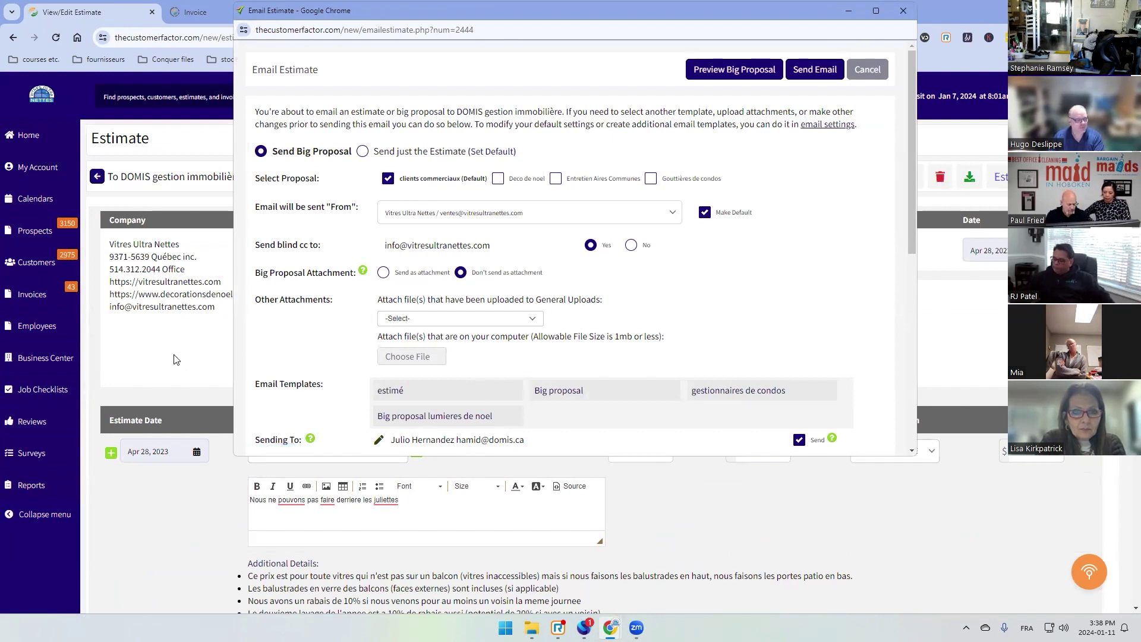
{"action": "left_click", "coordinate": [550, 392]}
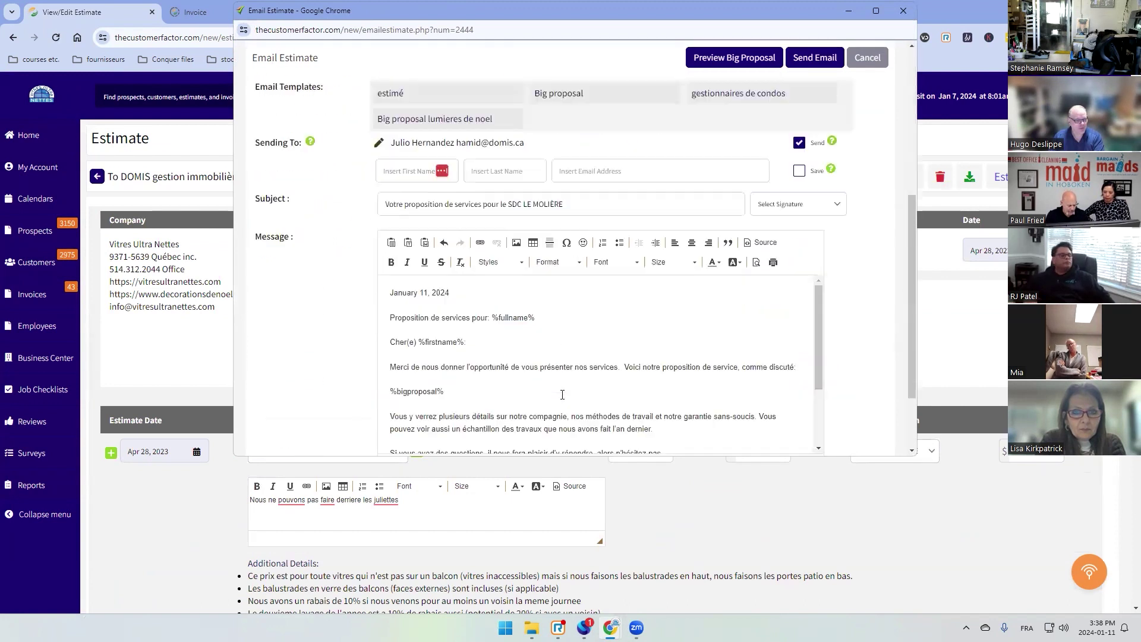
{"action": "left_click", "coordinate": [399, 95]}
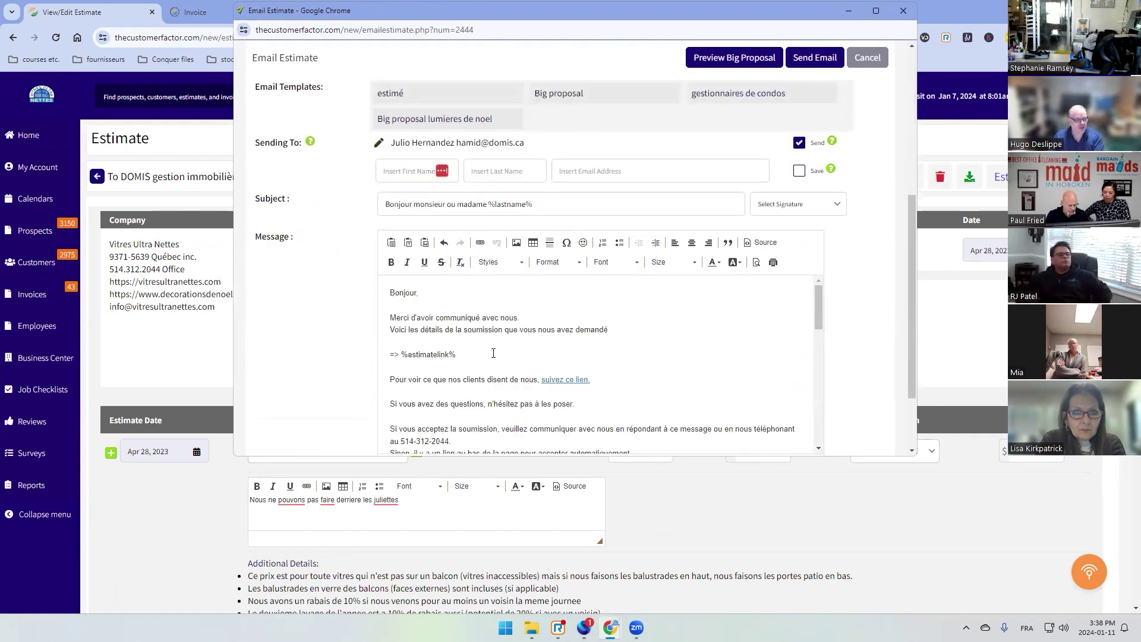
{"action": "left_click", "coordinate": [570, 100]}
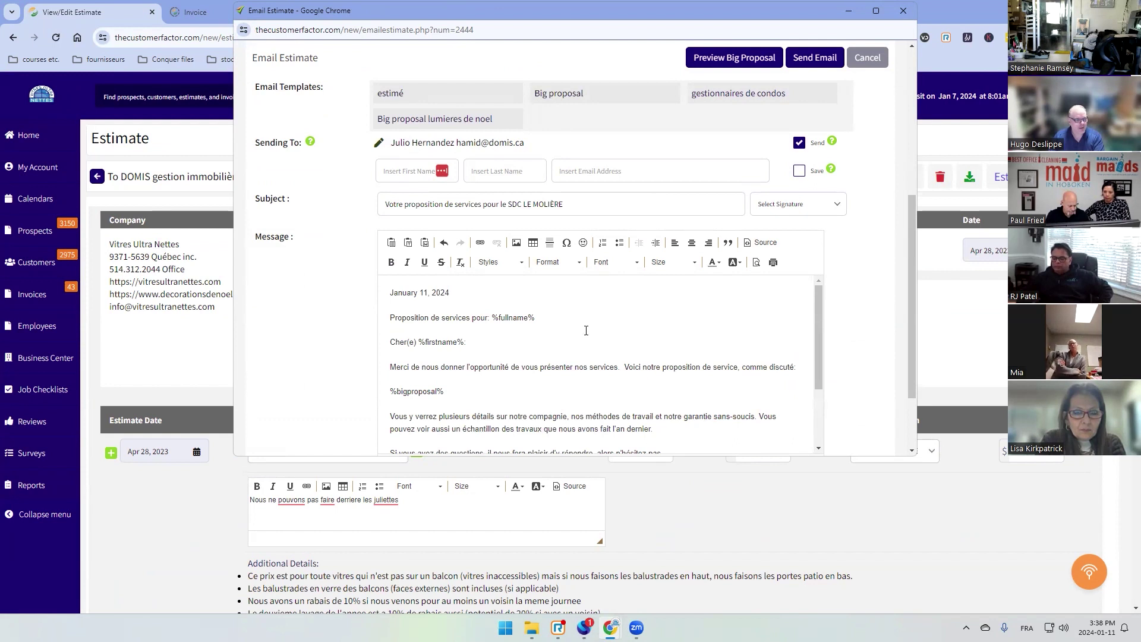
Step: Examine the %bigproposal% placeholder in the loaded message, and cancel the estimate email without sending it
{"action": "scroll", "coordinate": [473, 357], "scroll_direction": "down", "scroll_amount": 2}
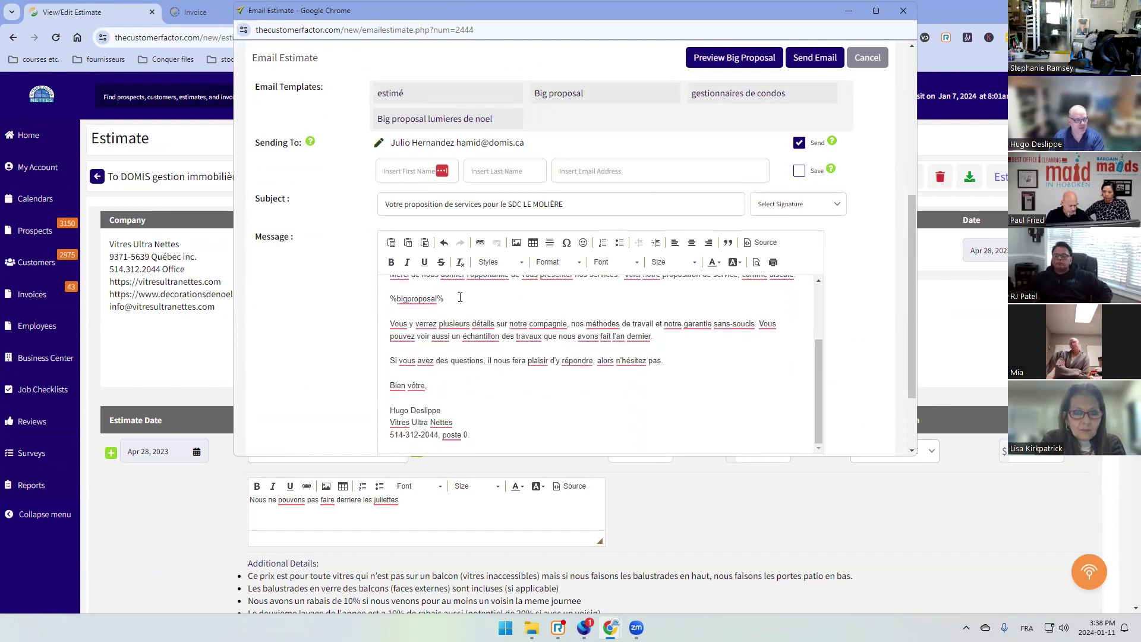
{"action": "left_click_drag", "start_coordinate": [460, 297], "coordinate": [401, 294]}
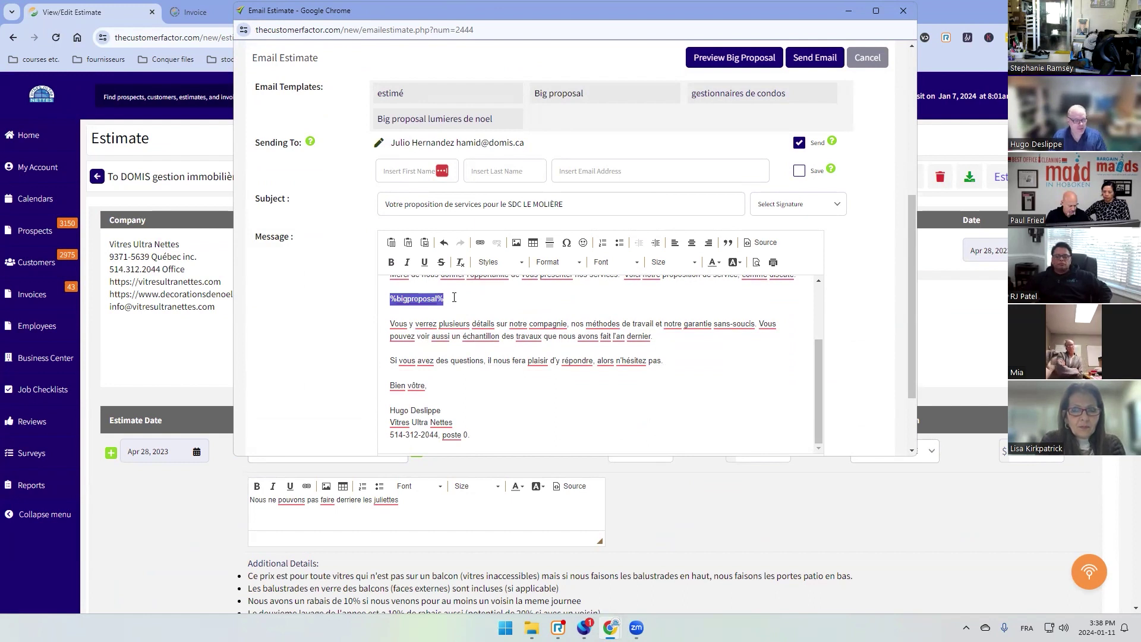
{"action": "left_click", "coordinate": [449, 300]}
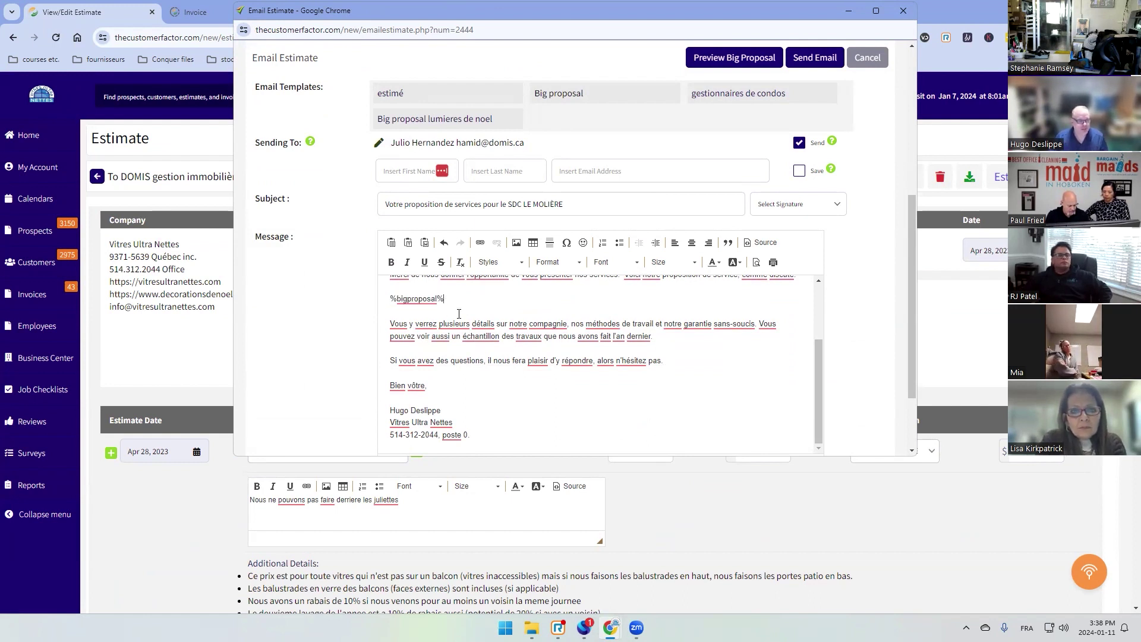
{"action": "scroll", "coordinate": [476, 357], "scroll_direction": "up", "scroll_amount": 3}
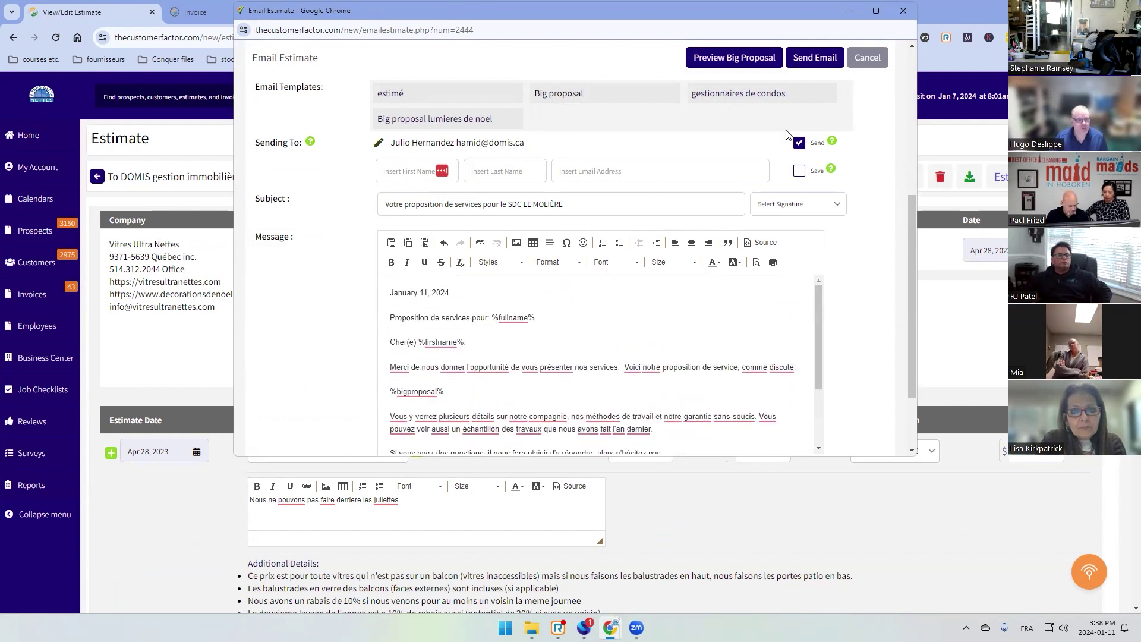
{"action": "scroll", "coordinate": [664, 178], "scroll_direction": "up", "scroll_amount": 5}
{"action": "left_click", "coordinate": [869, 56]}
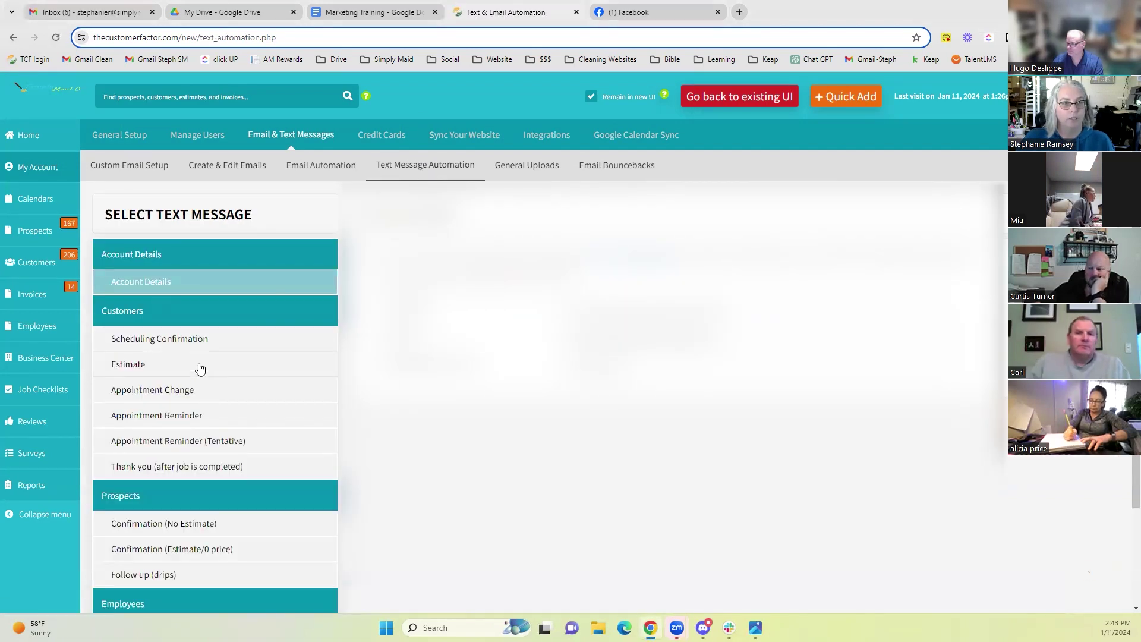
Step: In Text Message Automation, view the prospect rules Confirmation (Estimate/0 price) and Confirmation (No Estimate), plus the customer Scheduling Confirmation rule
{"action": "scroll", "coordinate": [151, 357], "scroll_direction": "down", "scroll_amount": 1}
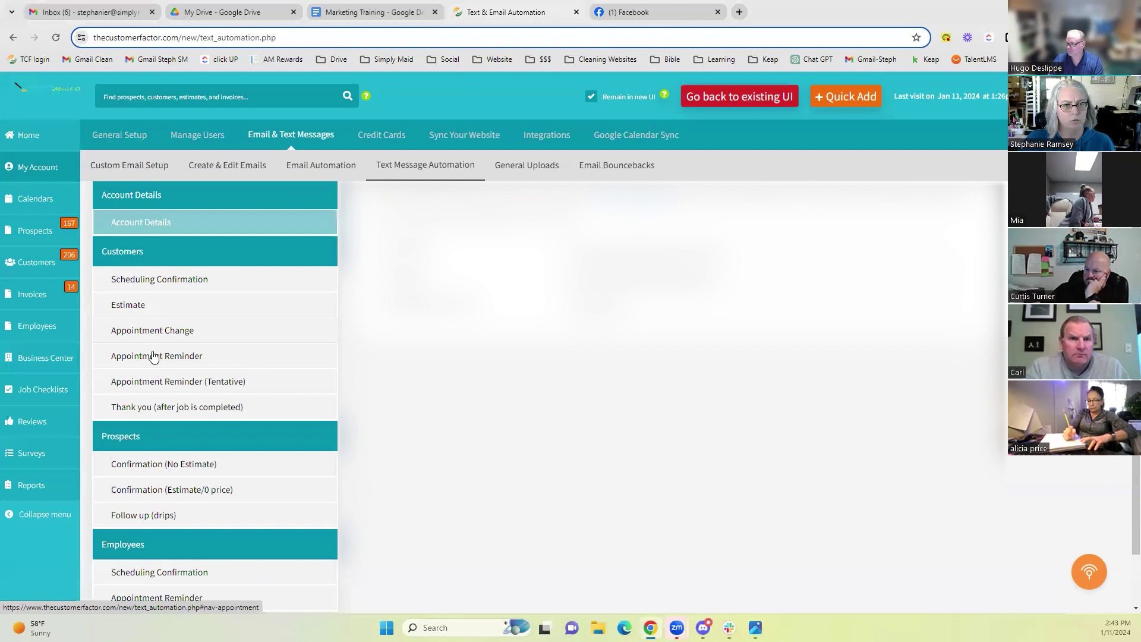
{"action": "scroll", "coordinate": [154, 356], "scroll_direction": "down", "scroll_amount": 1}
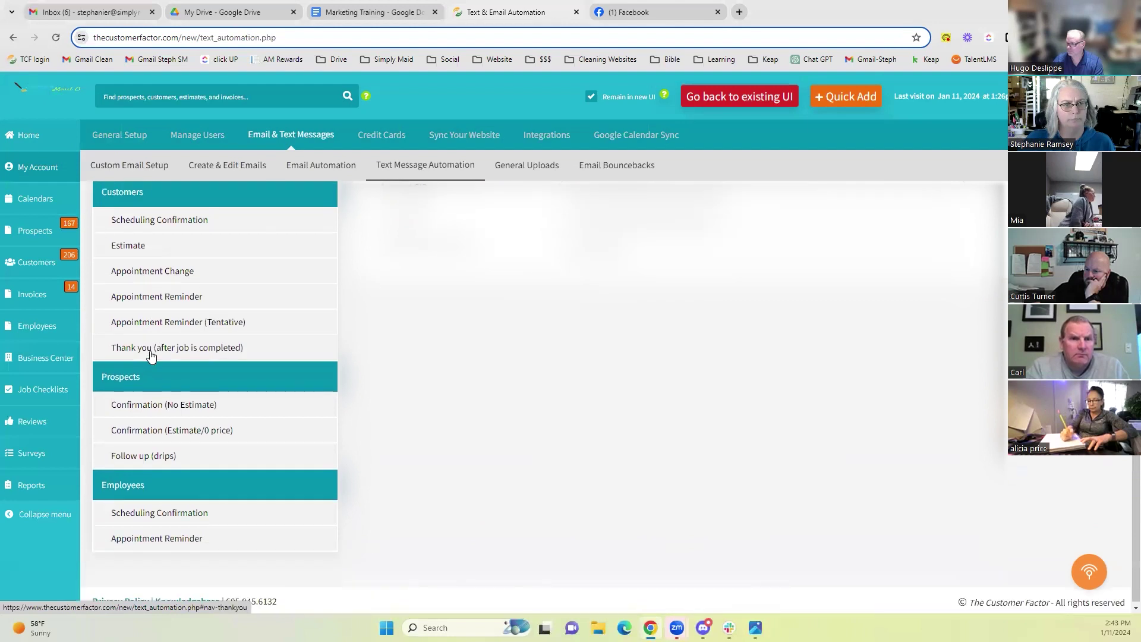
{"action": "left_click", "coordinate": [145, 432]}
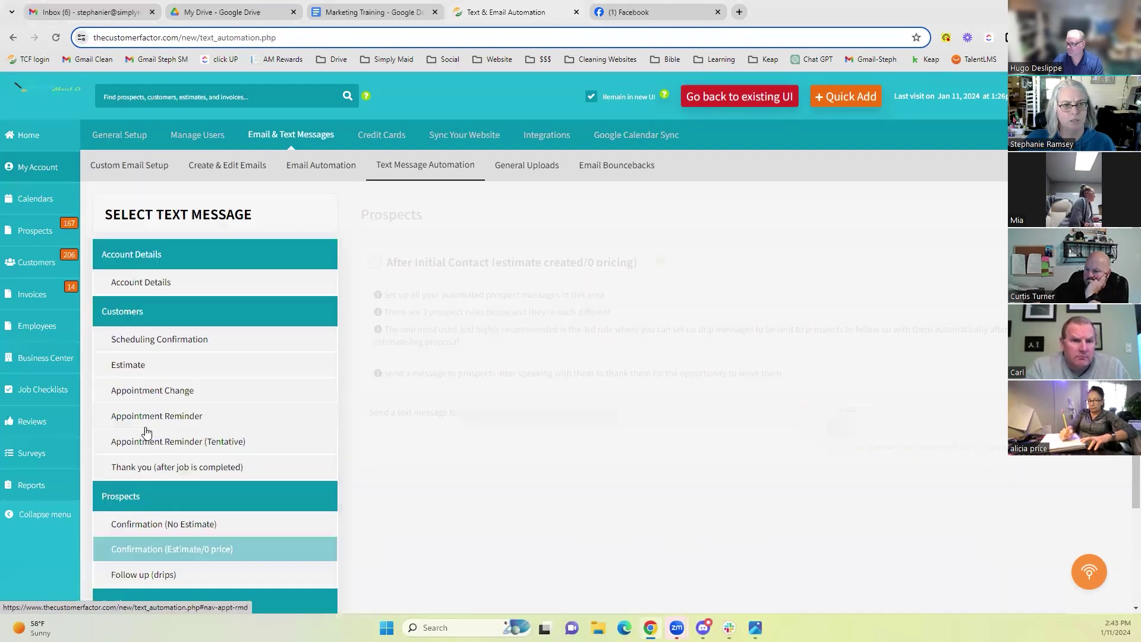
{"action": "scroll", "coordinate": [164, 470], "scroll_direction": "down", "scroll_amount": 2}
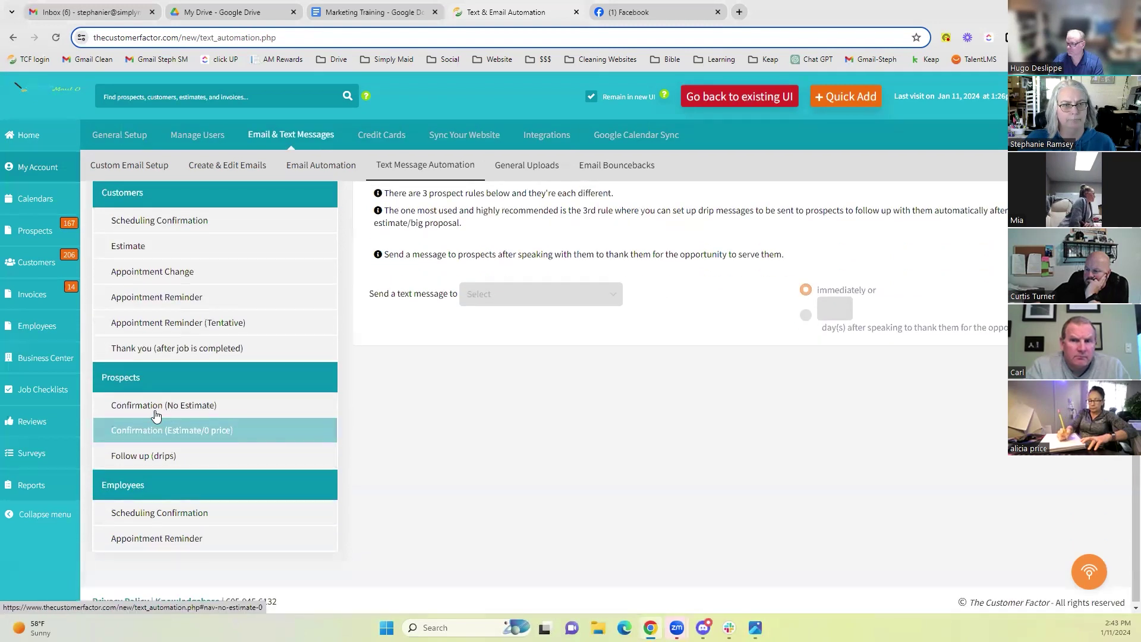
{"action": "left_click", "coordinate": [154, 412]}
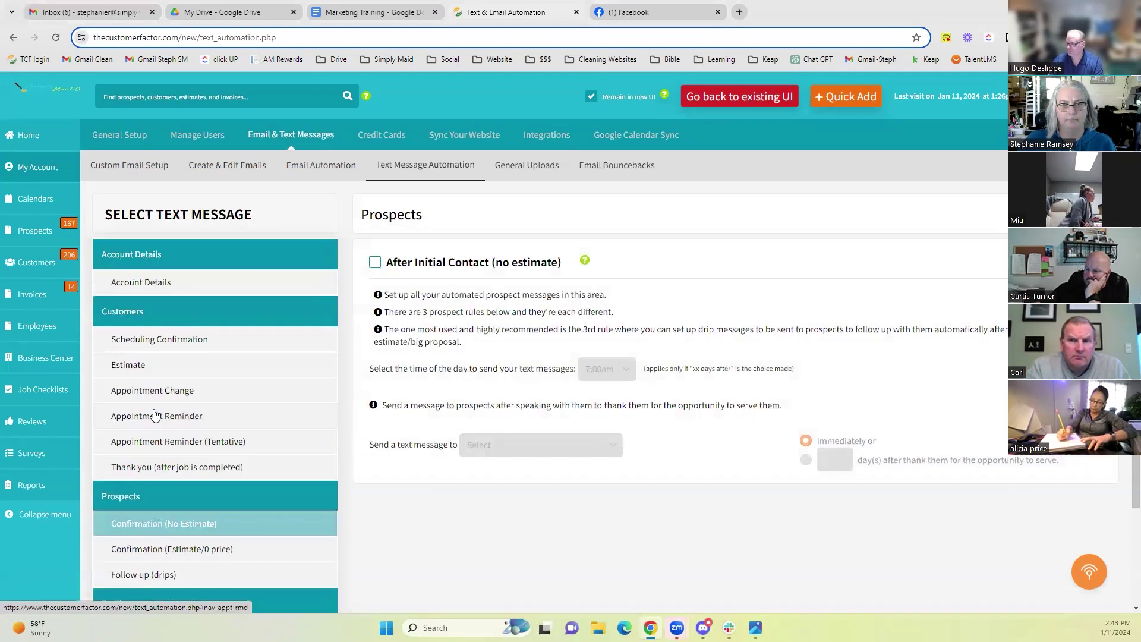
{"action": "left_click", "coordinate": [134, 345]}
{"action": "scroll", "coordinate": [145, 366], "scroll_direction": "down", "scroll_amount": 2}
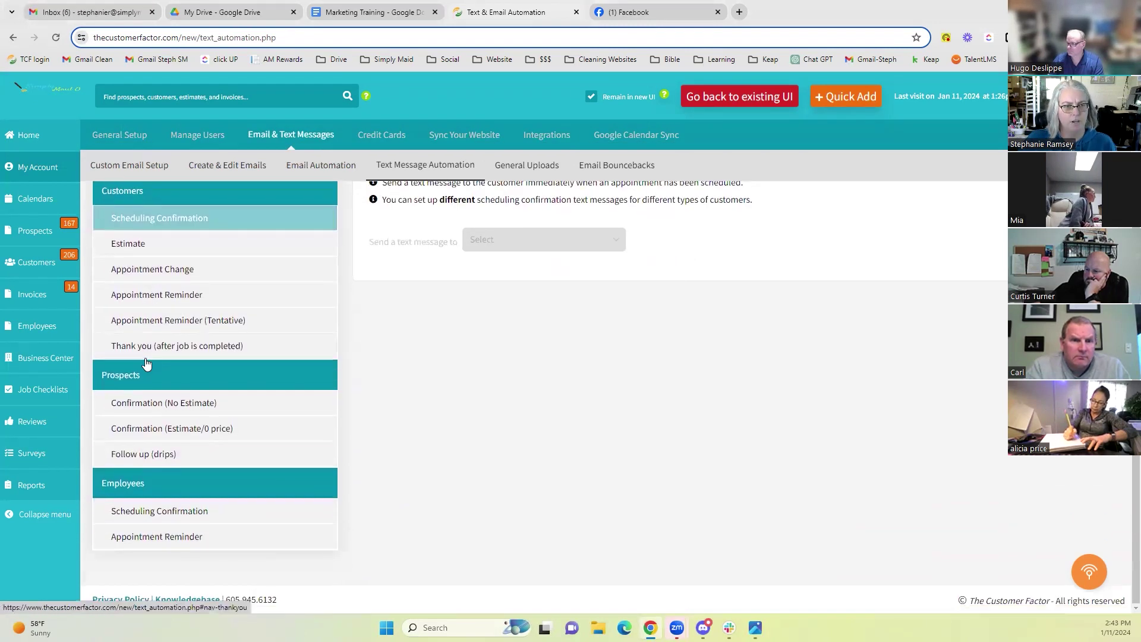
Step: View the customer text message rules Appointment Reminder (Tentative) and Appointment Reminder
{"action": "scroll", "coordinate": [162, 332], "scroll_direction": "up", "scroll_amount": 2}
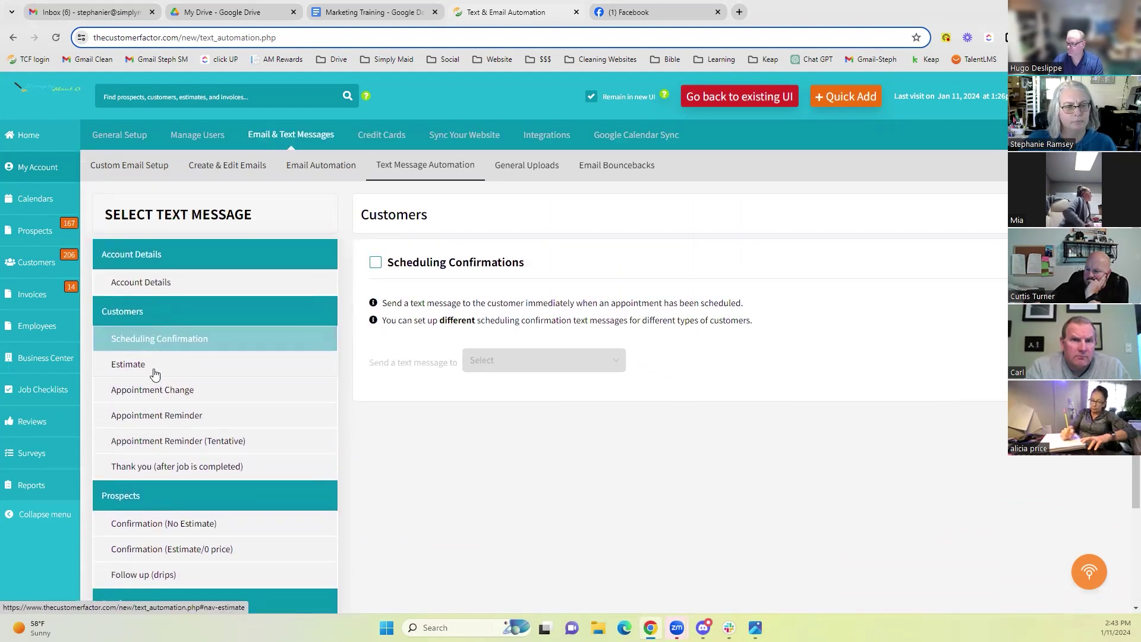
{"action": "left_click", "coordinate": [148, 443]}
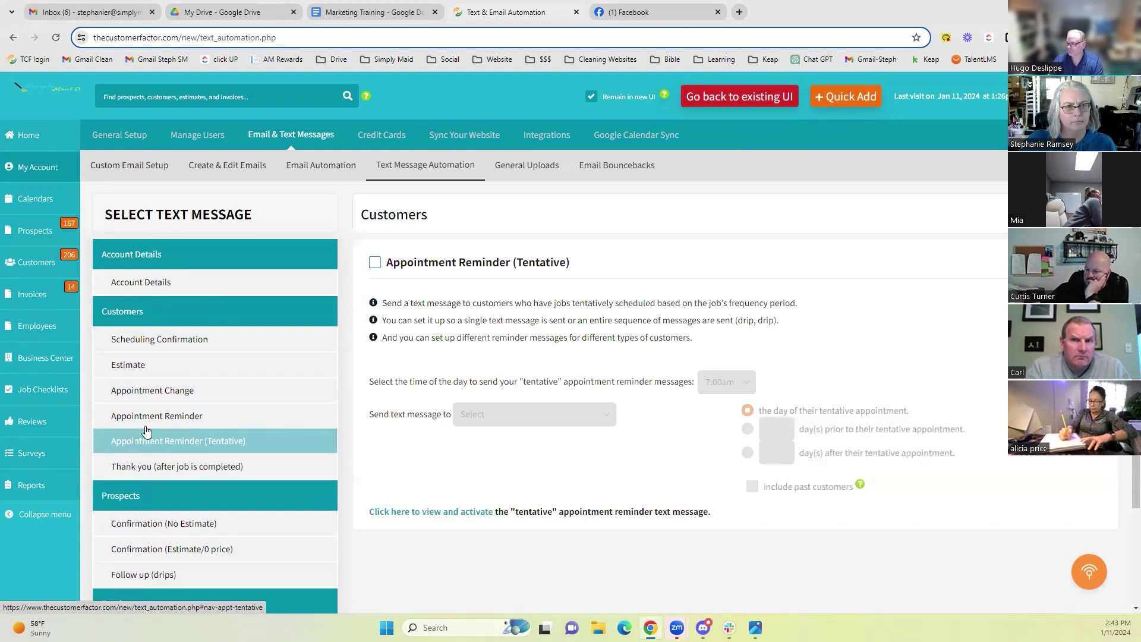
{"action": "left_click", "coordinate": [146, 415]}
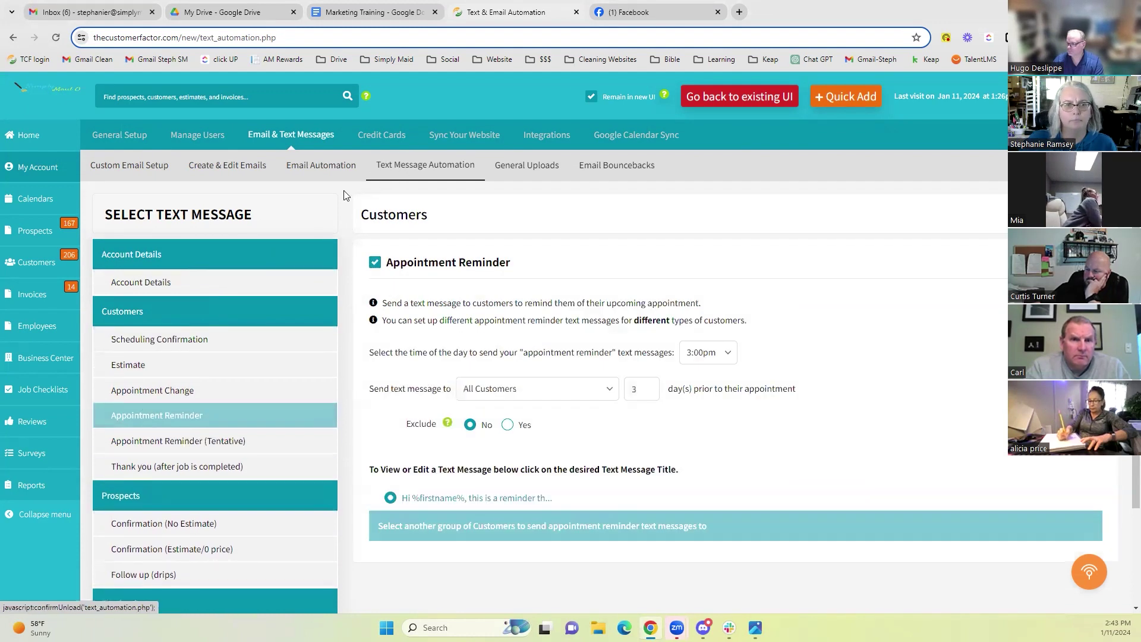
{"action": "scroll", "coordinate": [170, 339], "scroll_direction": "down", "scroll_amount": 2}
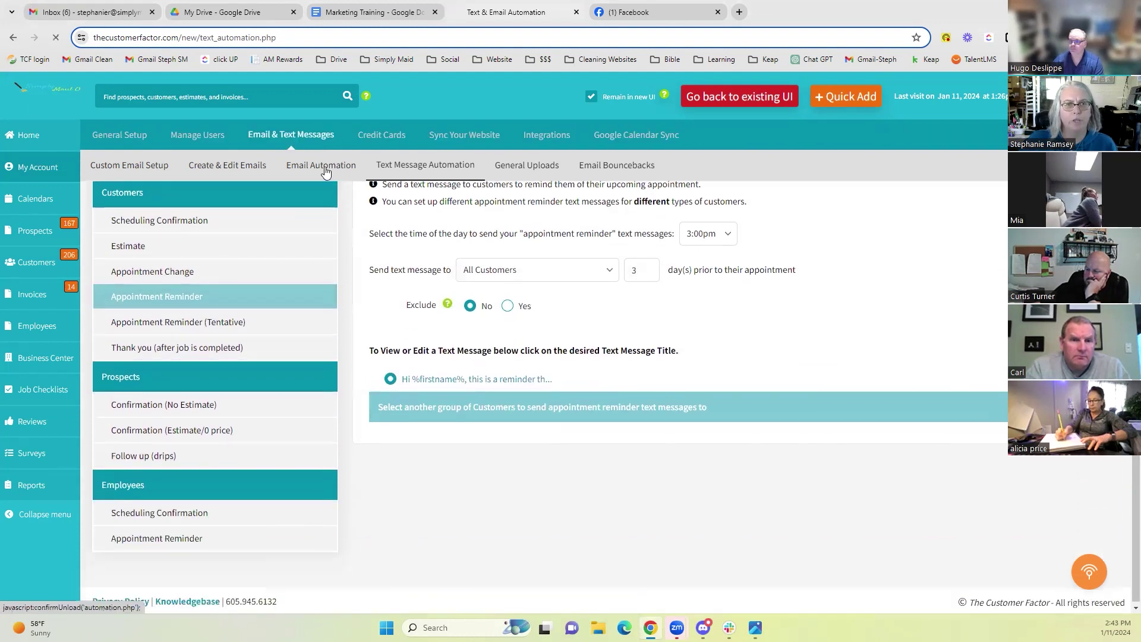
Step: Switch to Email Automation and review the prospects' Estimate Follow ups rule with its series of follow-up emails
{"action": "left_click", "coordinate": [326, 172]}
{"action": "scroll", "coordinate": [236, 296], "scroll_direction": "down", "scroll_amount": 4}
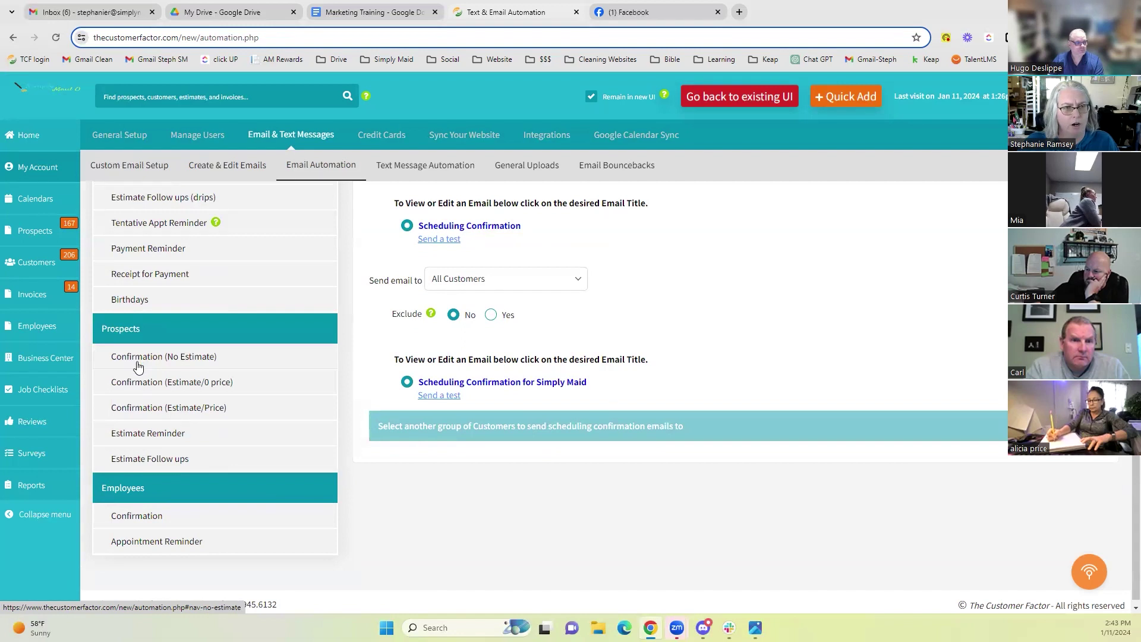
{"action": "left_click", "coordinate": [137, 465]}
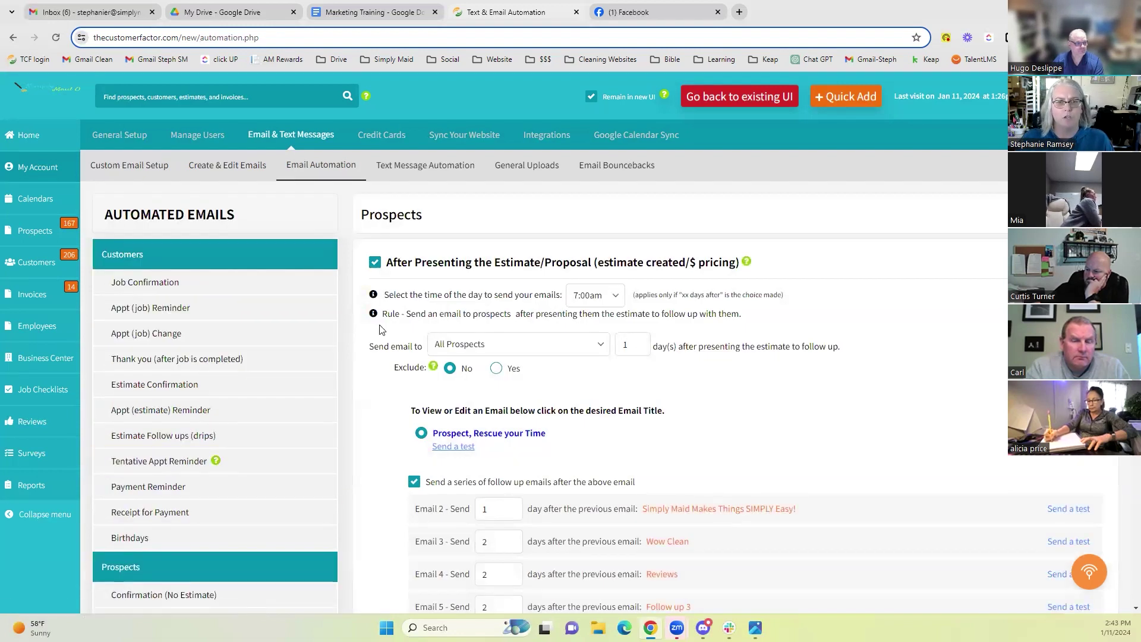
{"action": "scroll", "coordinate": [363, 329], "scroll_direction": "down", "scroll_amount": 2}
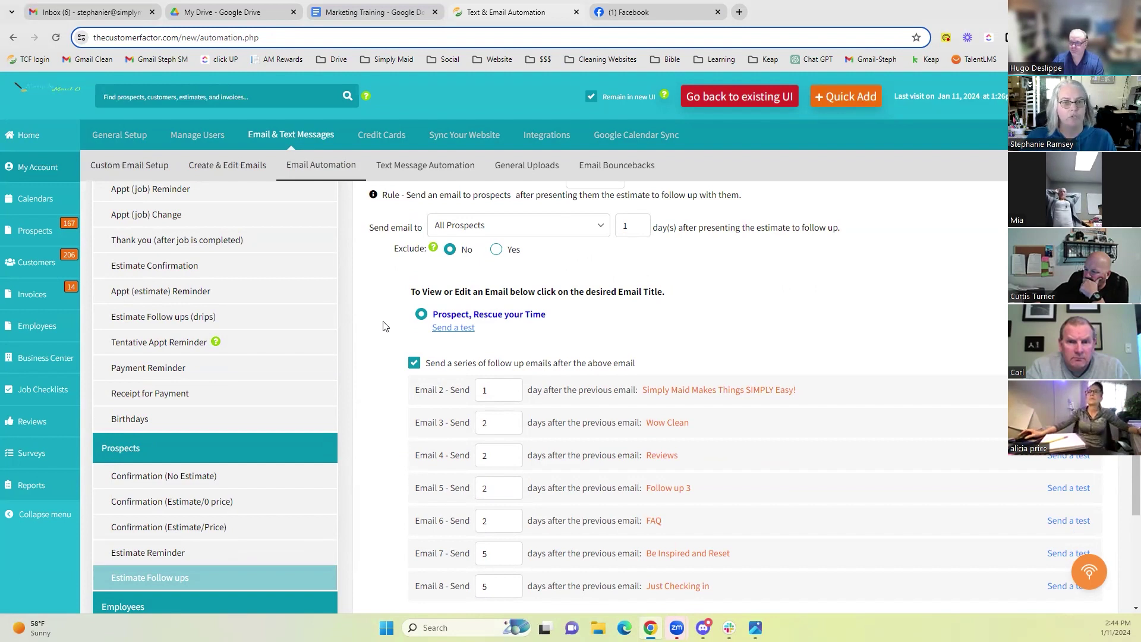
Step: Open the first prospect follow-up email, Prospect, Rescue your Time, read its subject and message, and close it without updating
{"action": "left_click", "coordinate": [514, 316]}
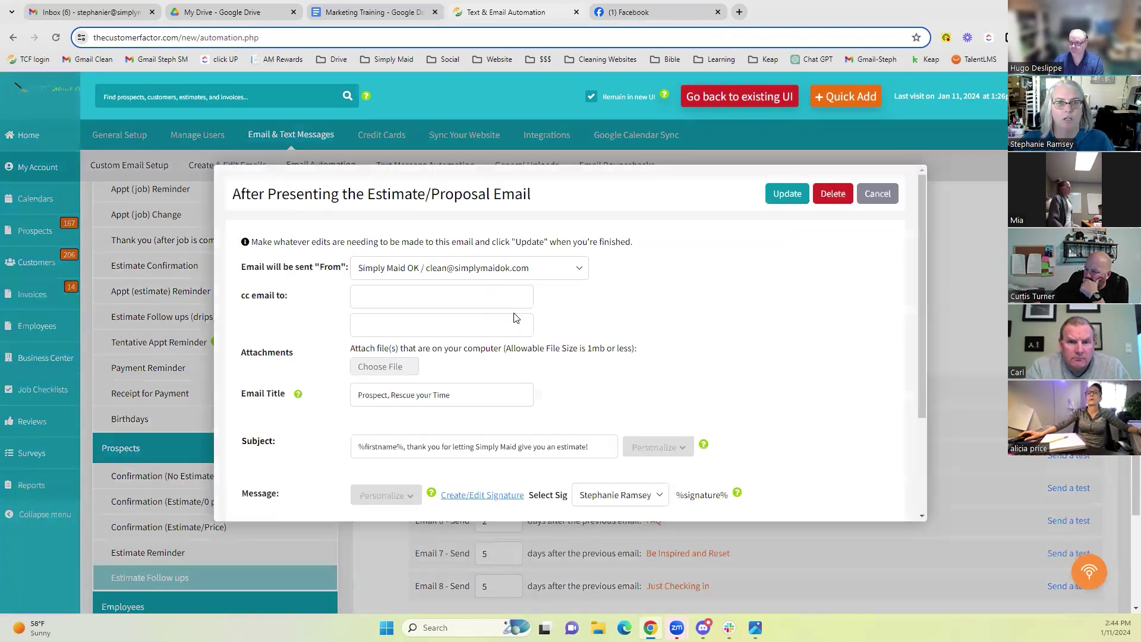
{"action": "scroll", "coordinate": [616, 341], "scroll_direction": "down", "scroll_amount": 5}
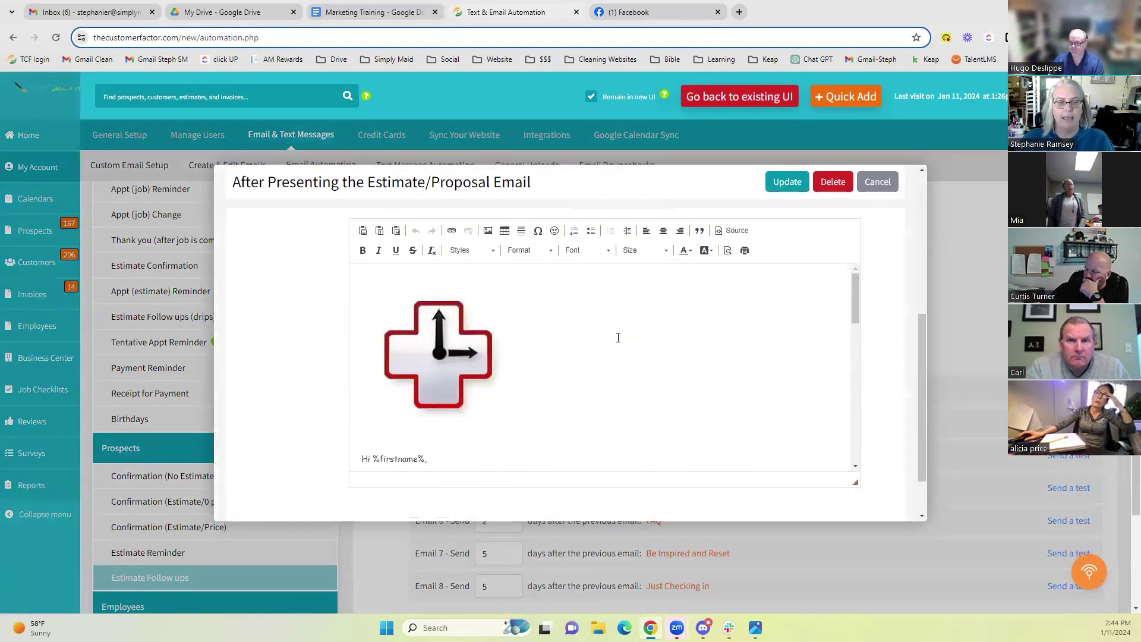
{"action": "scroll", "coordinate": [618, 337], "scroll_direction": "up", "scroll_amount": 4}
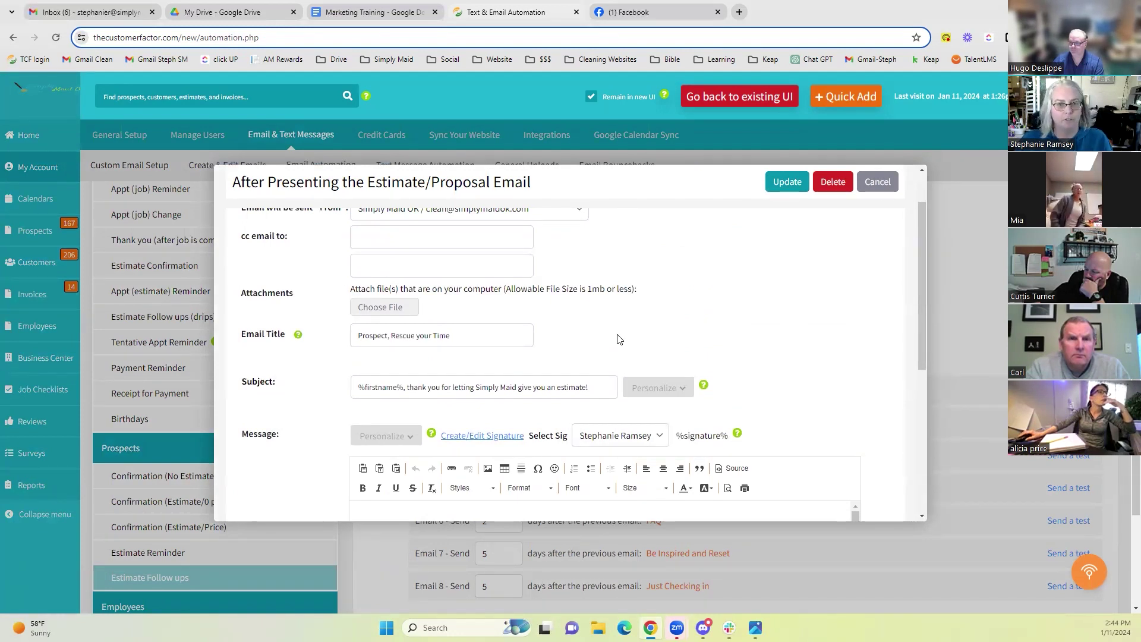
{"action": "scroll", "coordinate": [652, 328], "scroll_direction": "down", "scroll_amount": 4}
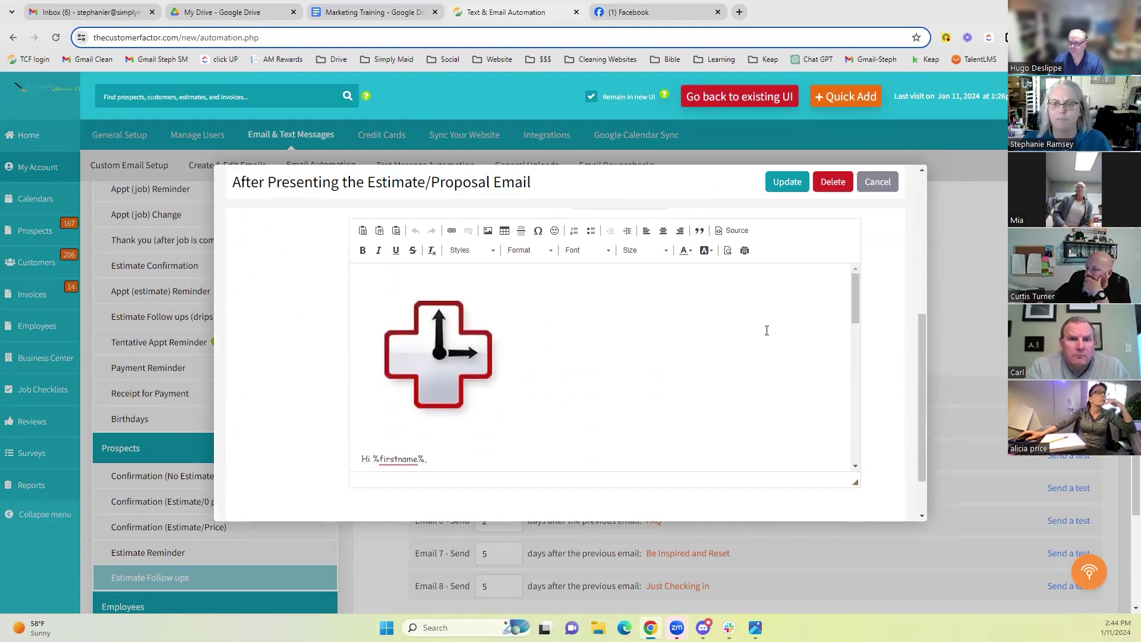
{"action": "scroll", "coordinate": [781, 337], "scroll_direction": "down", "scroll_amount": 1}
{"action": "scroll", "coordinate": [781, 336], "scroll_direction": "down", "scroll_amount": 2}
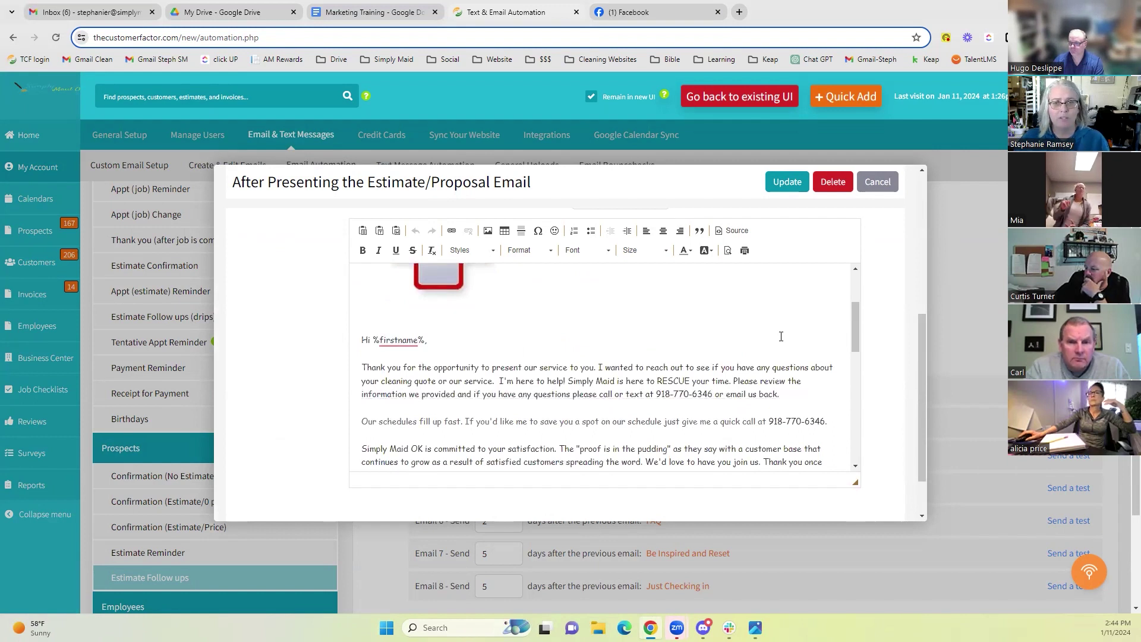
{"action": "scroll", "coordinate": [781, 336], "scroll_direction": "down", "scroll_amount": 3}
{"action": "scroll", "coordinate": [781, 336], "scroll_direction": "up", "scroll_amount": 2}
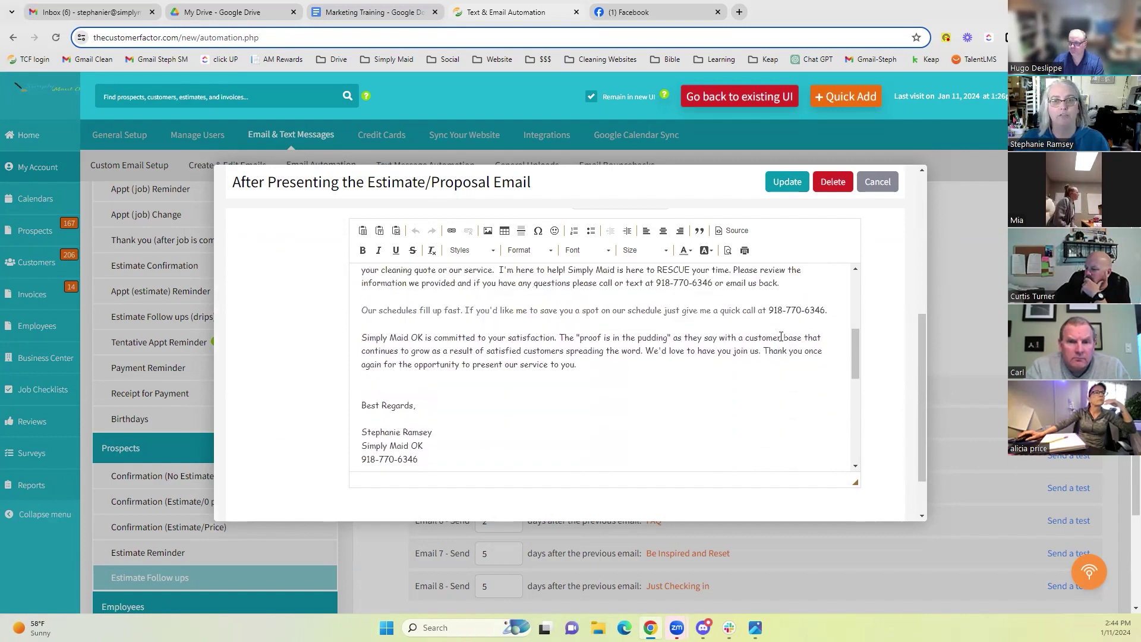
{"action": "scroll", "coordinate": [781, 336], "scroll_direction": "up", "scroll_amount": 3}
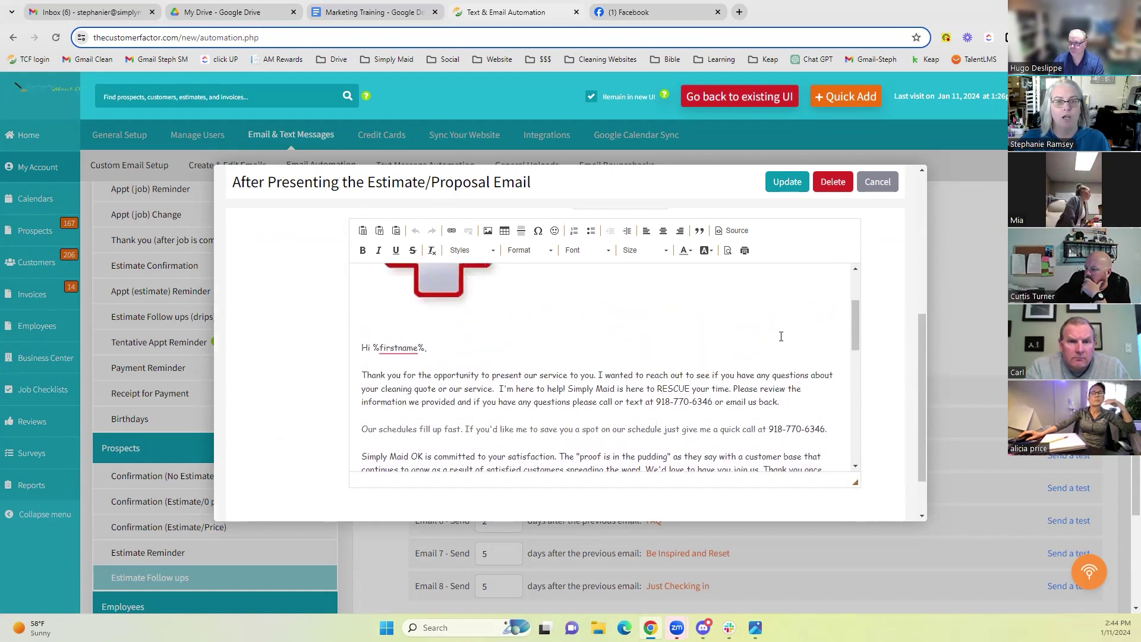
{"action": "scroll", "coordinate": [736, 319], "scroll_direction": "up", "scroll_amount": 2}
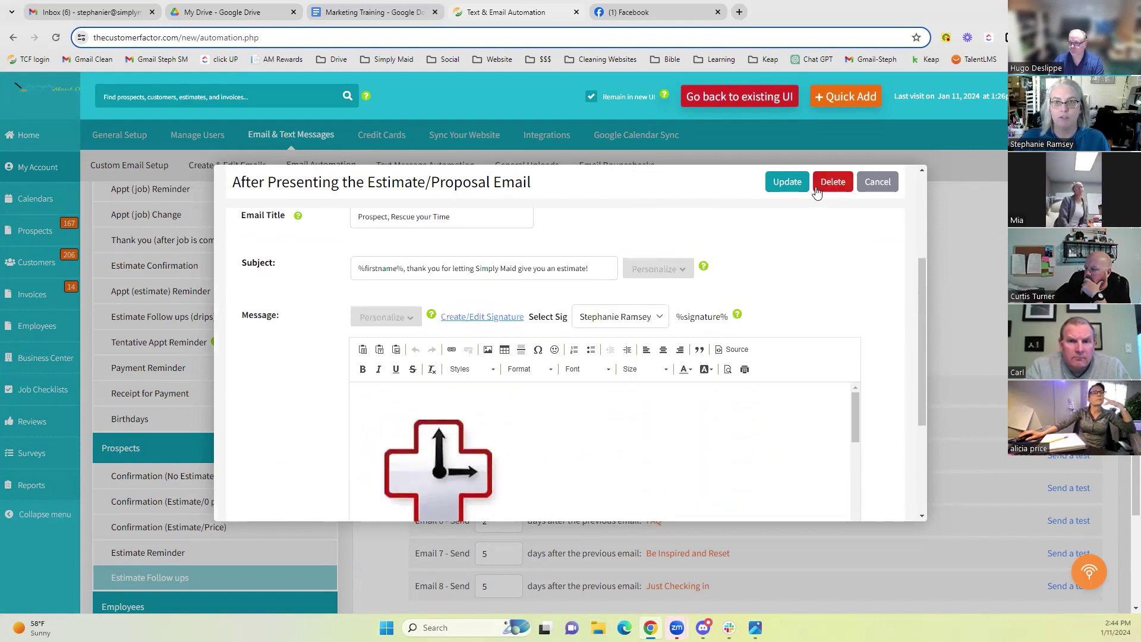
{"action": "left_click", "coordinate": [878, 183]}
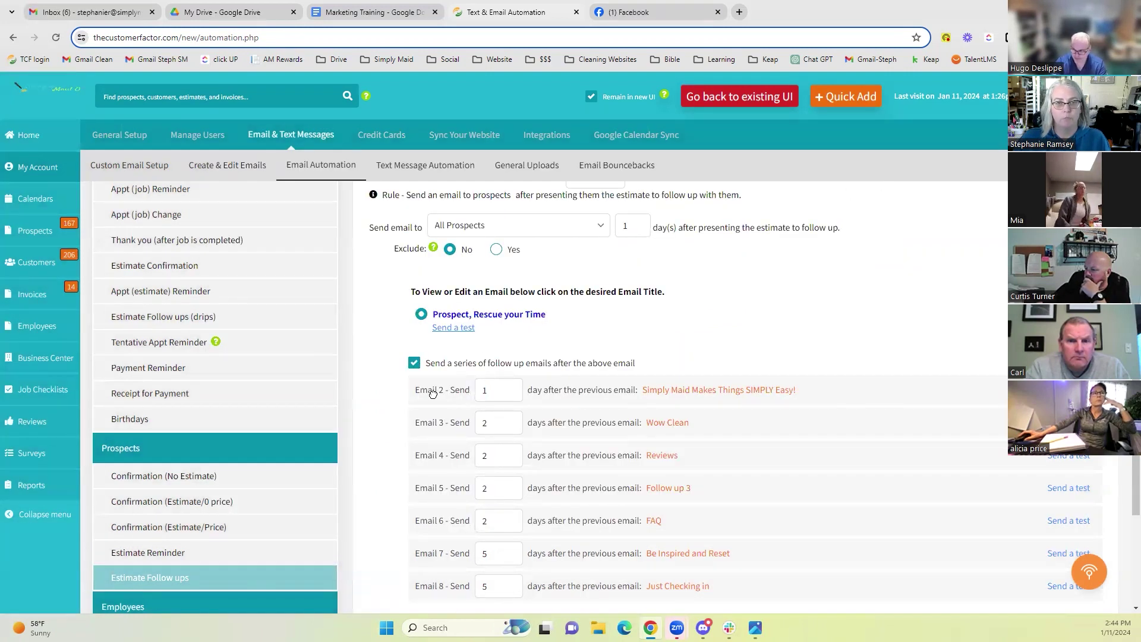
Step: Open follow-up Email 2, Simply Maid Makes Things SIMPLY Easy!, read its message through the %bigproposal% placeholder, and close it without updating
{"action": "left_click", "coordinate": [705, 396]}
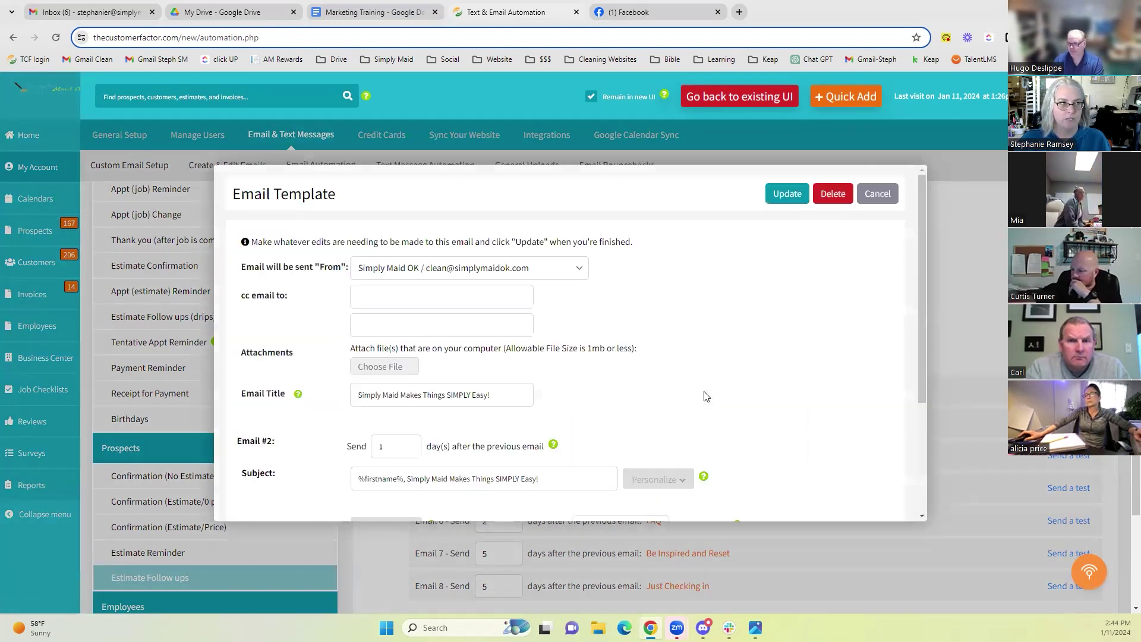
{"action": "scroll", "coordinate": [788, 339], "scroll_direction": "down", "scroll_amount": 5}
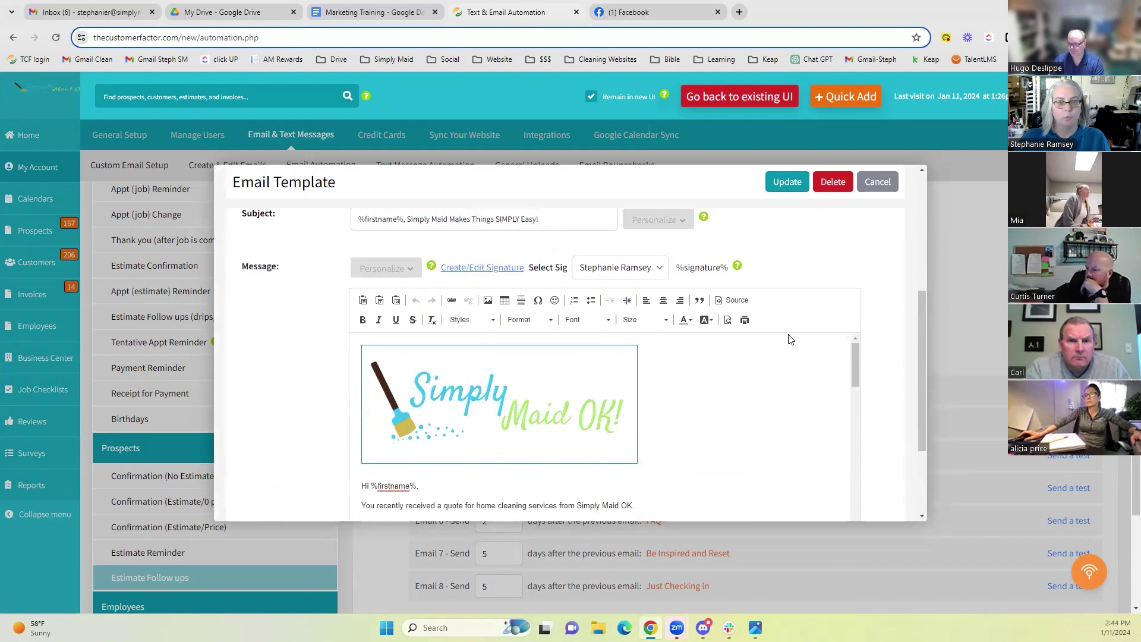
{"action": "scroll", "coordinate": [758, 333], "scroll_direction": "down", "scroll_amount": 2}
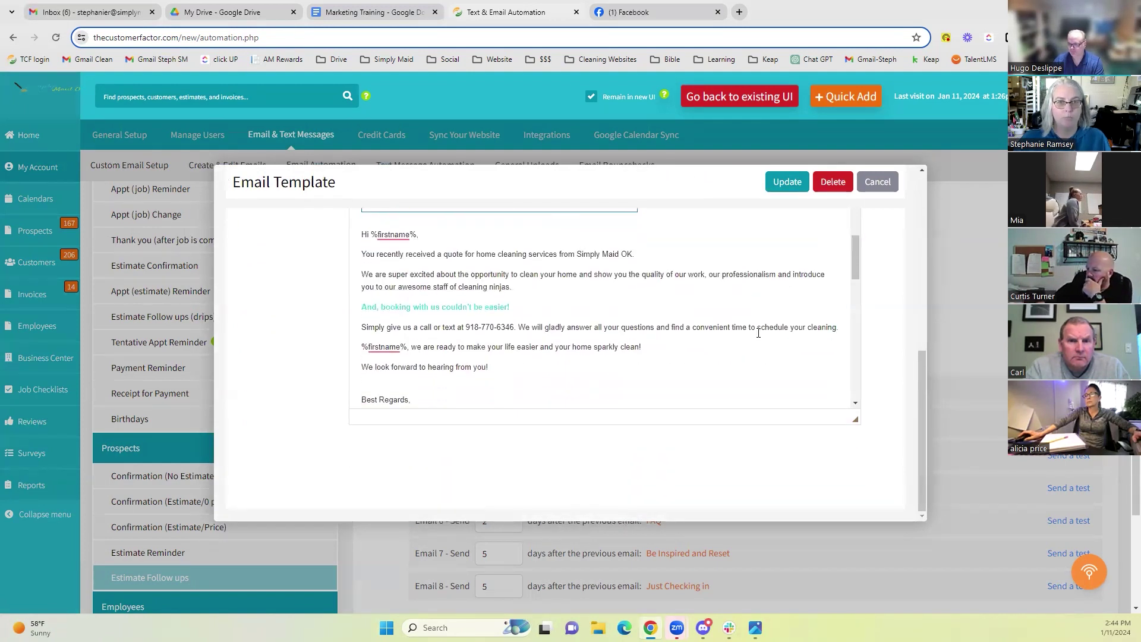
{"action": "scroll", "coordinate": [758, 333], "scroll_direction": "down", "scroll_amount": 3}
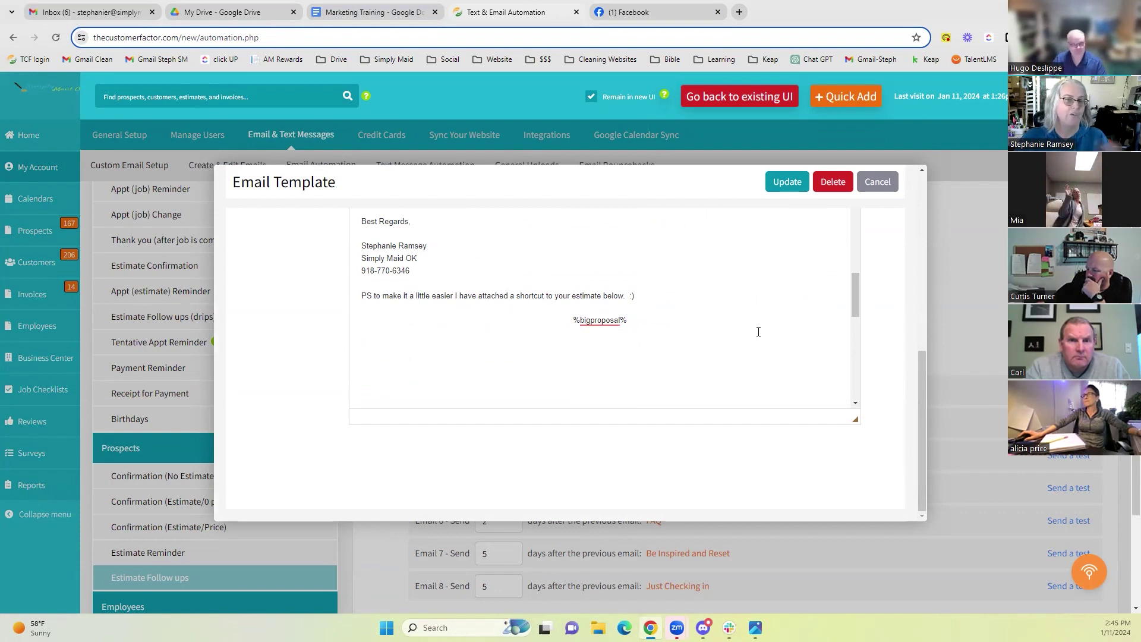
{"action": "scroll", "coordinate": [758, 332], "scroll_direction": "up", "scroll_amount": 10}
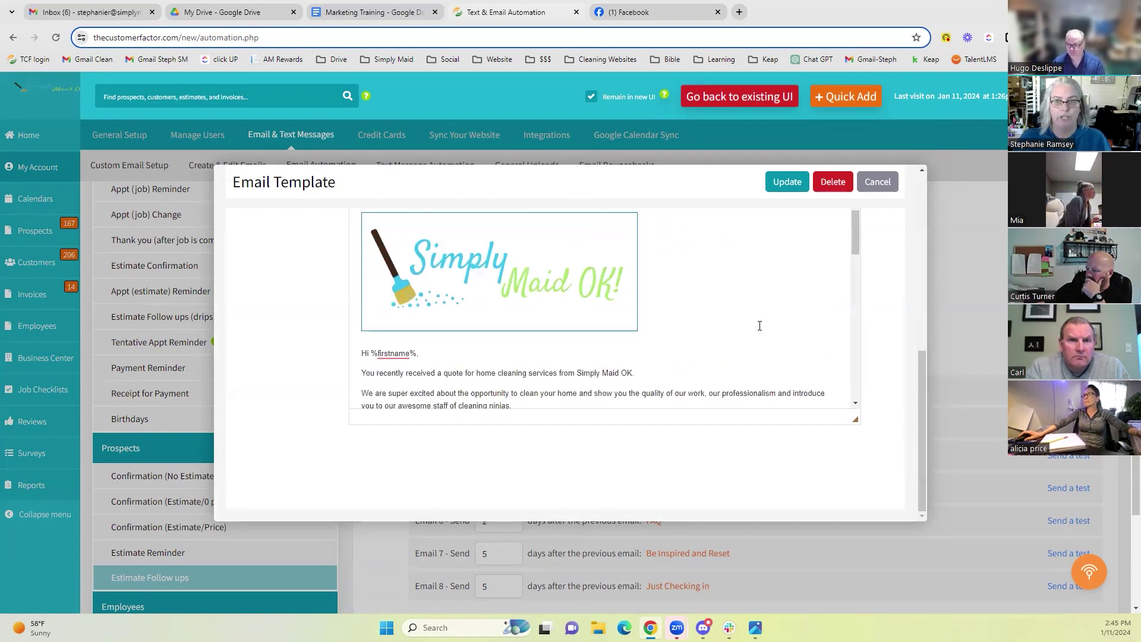
{"action": "left_click", "coordinate": [878, 182]}
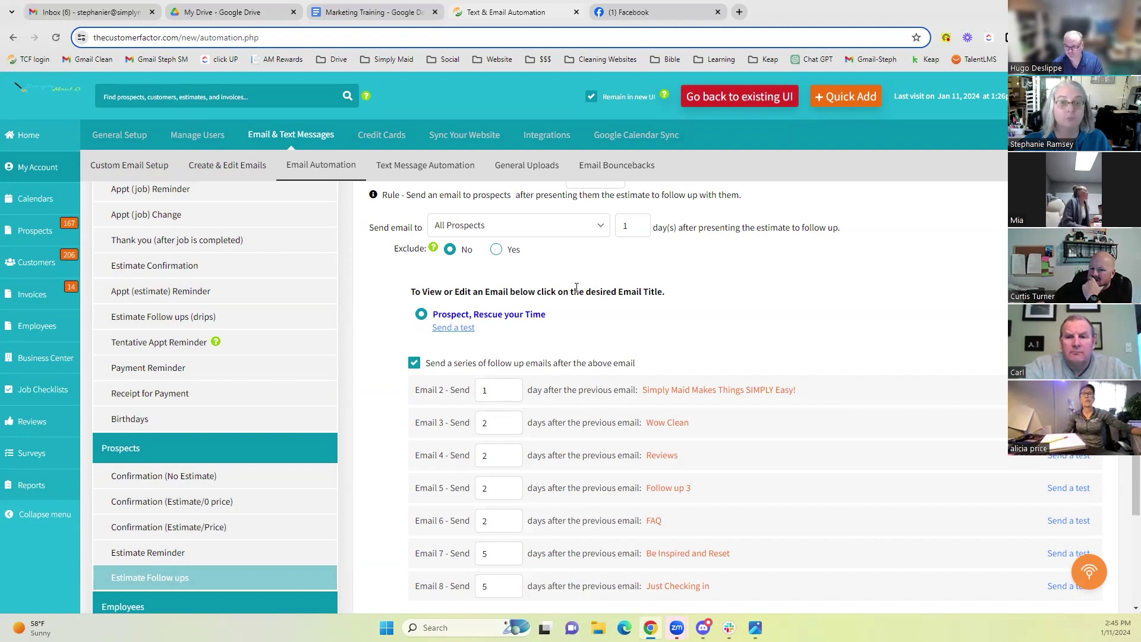
{"action": "scroll", "coordinate": [577, 288], "scroll_direction": "down", "scroll_amount": 1}
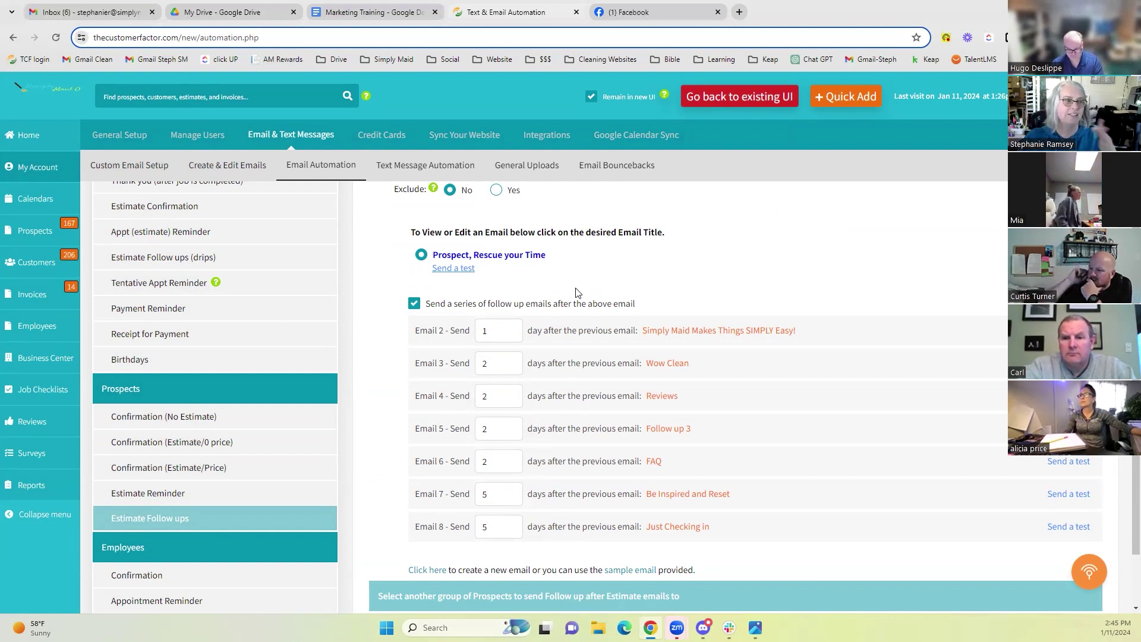
Step: In a new browser tab, open The Customer Factor's Text Message Automation and display the prospects' Follow up (drips) rule
{"action": "left_click", "coordinate": [739, 12]}
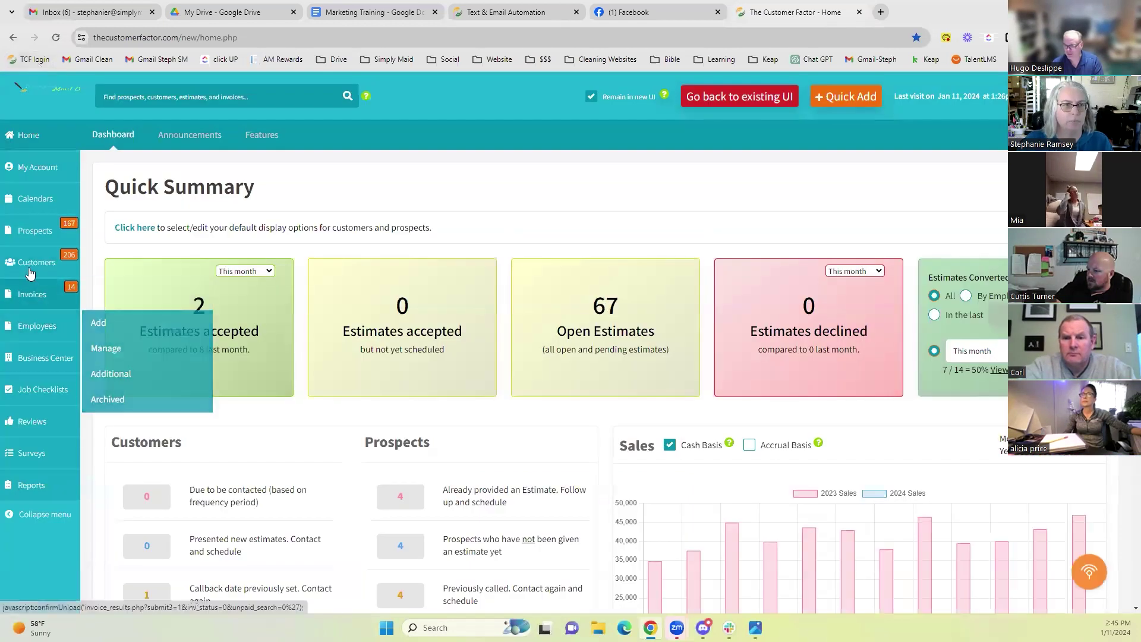
{"action": "mouse_move", "coordinate": [27, 168]}
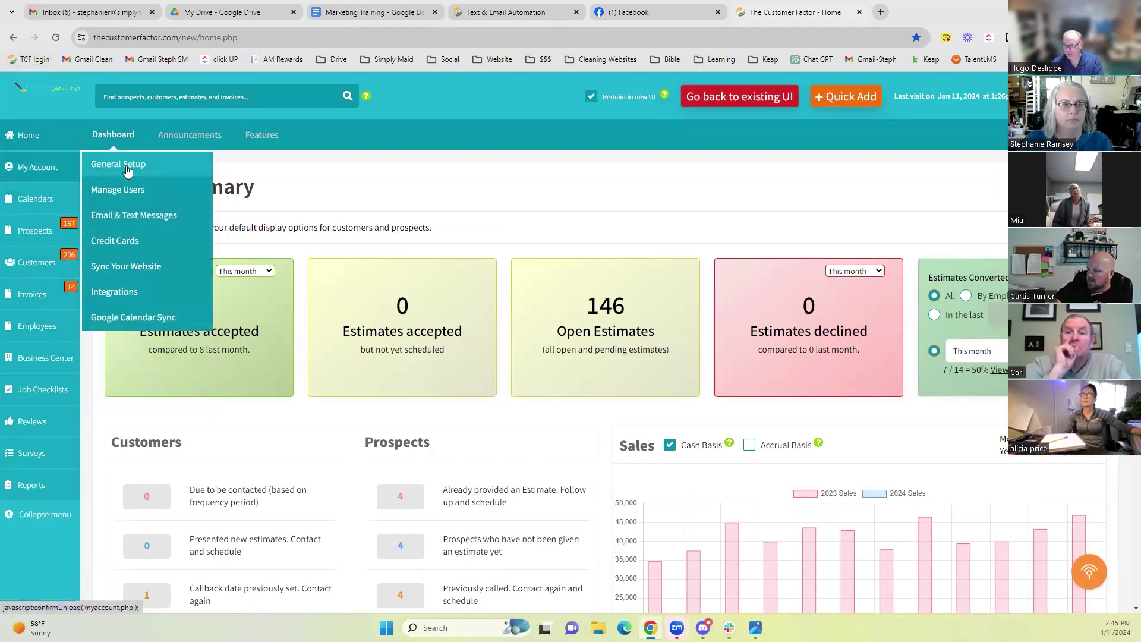
{"action": "mouse_move", "coordinate": [129, 213]}
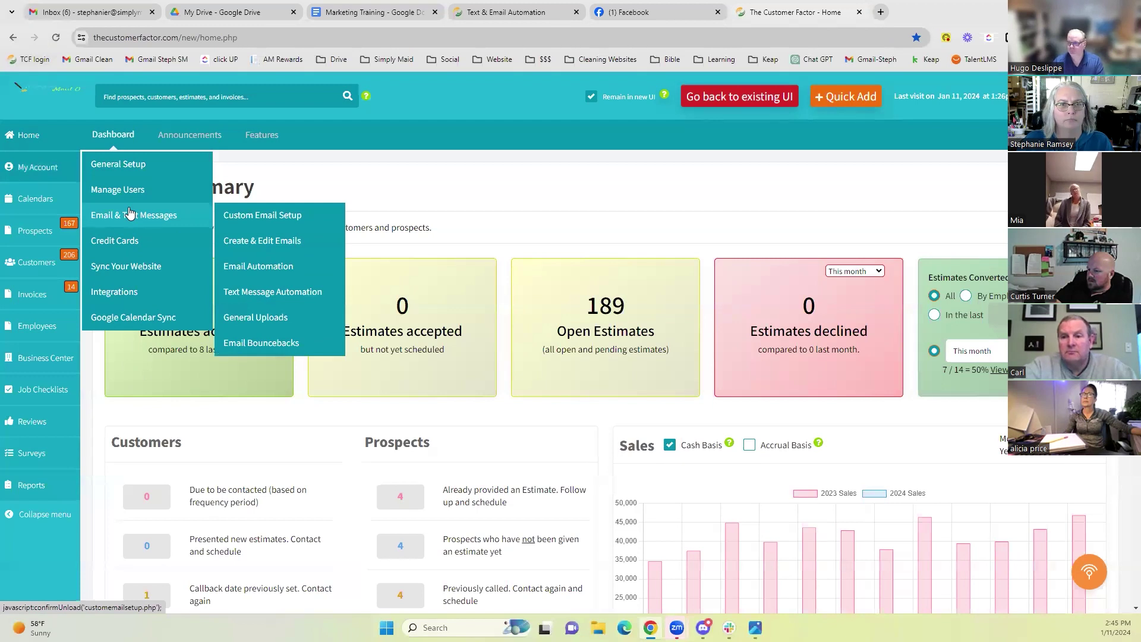
{"action": "left_click", "coordinate": [278, 293]}
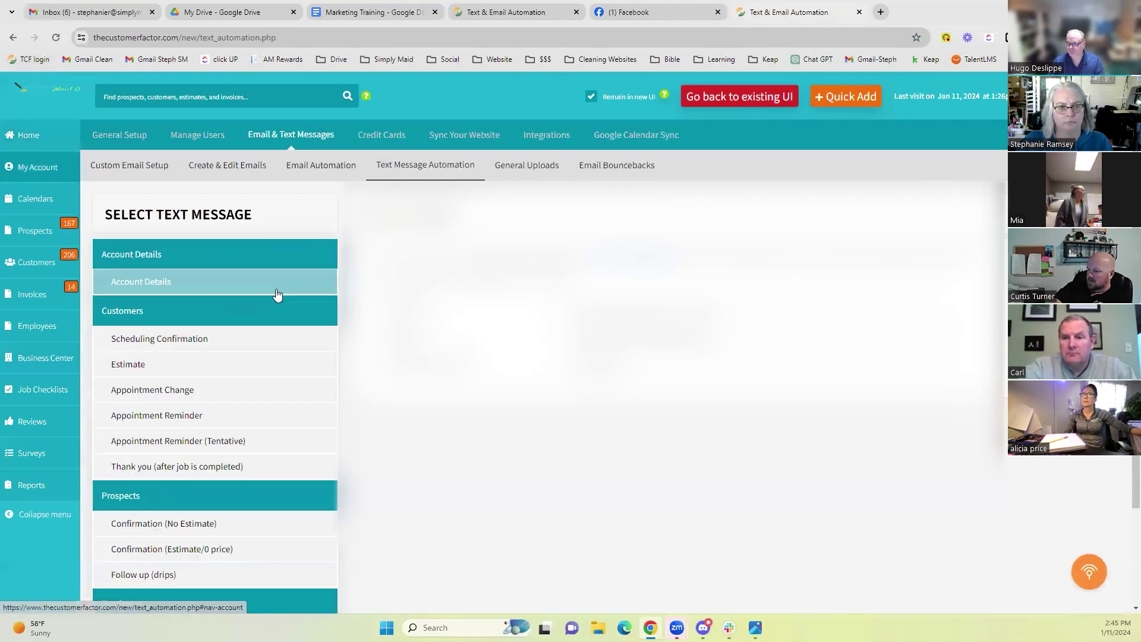
{"action": "scroll", "coordinate": [277, 293], "scroll_direction": "down", "scroll_amount": 2}
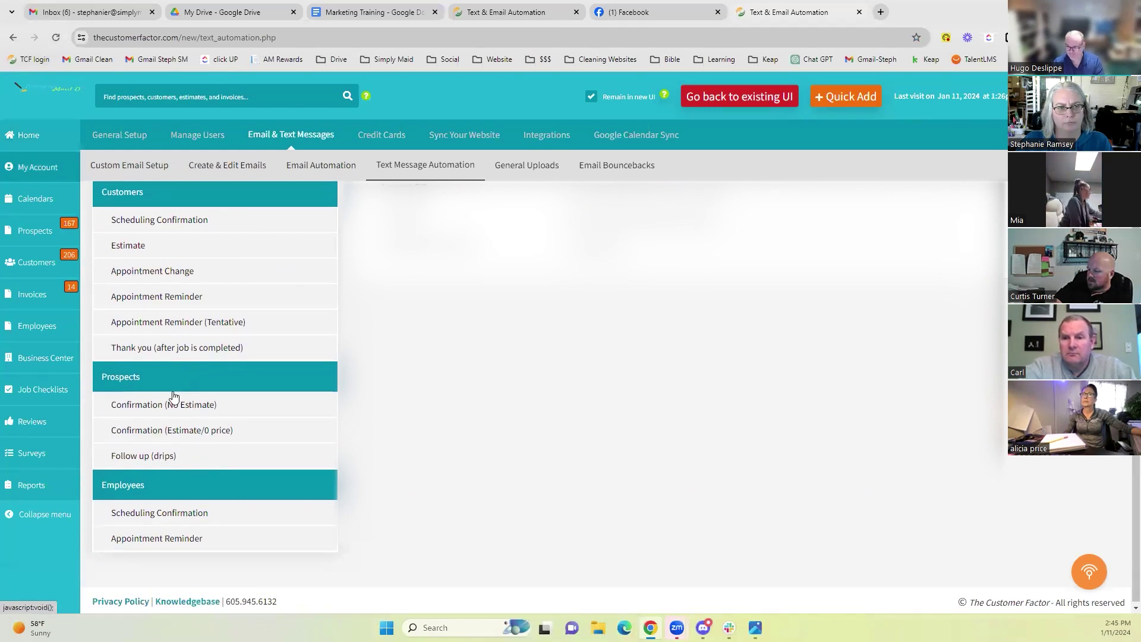
{"action": "left_click", "coordinate": [148, 456]}
{"action": "scroll", "coordinate": [740, 331], "scroll_direction": "down", "scroll_amount": 2}
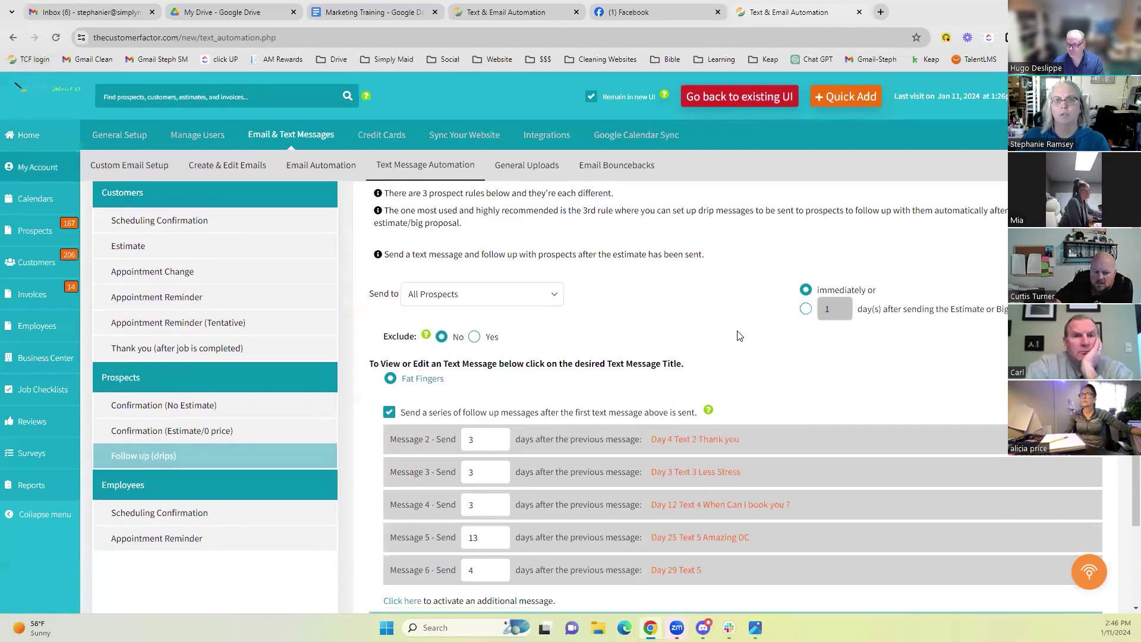
Step: Move the Text Message Automation tab into its own window and arrange it side by side with the Email Automation window
{"action": "left_click_drag", "start_coordinate": [802, 17], "coordinate": [967, 37]}
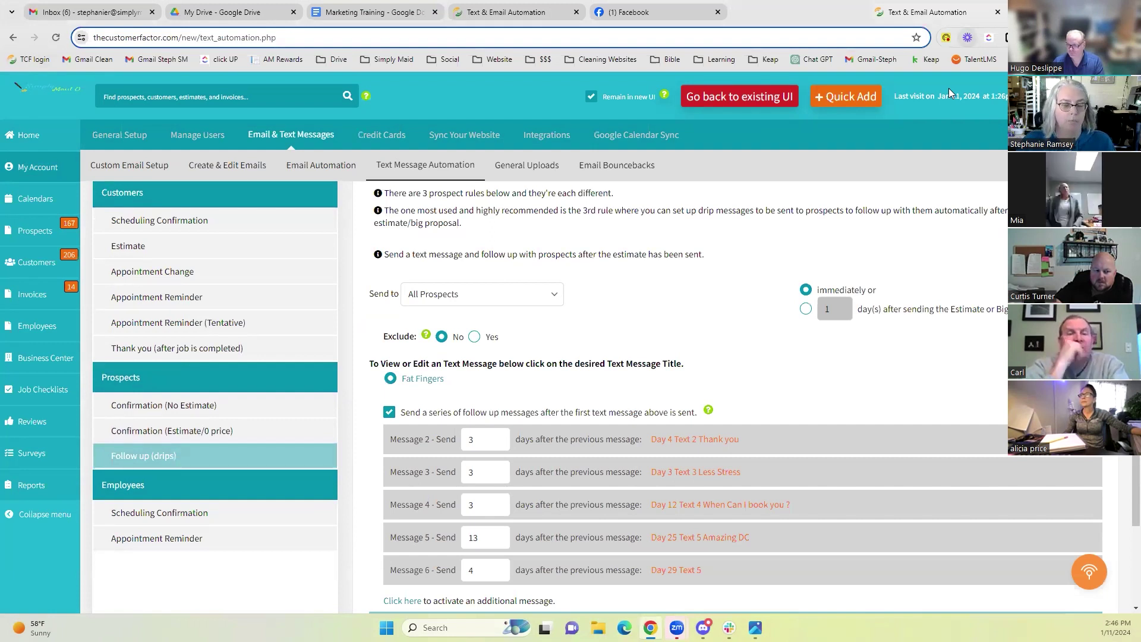
{"action": "key", "text": "super+Down"}
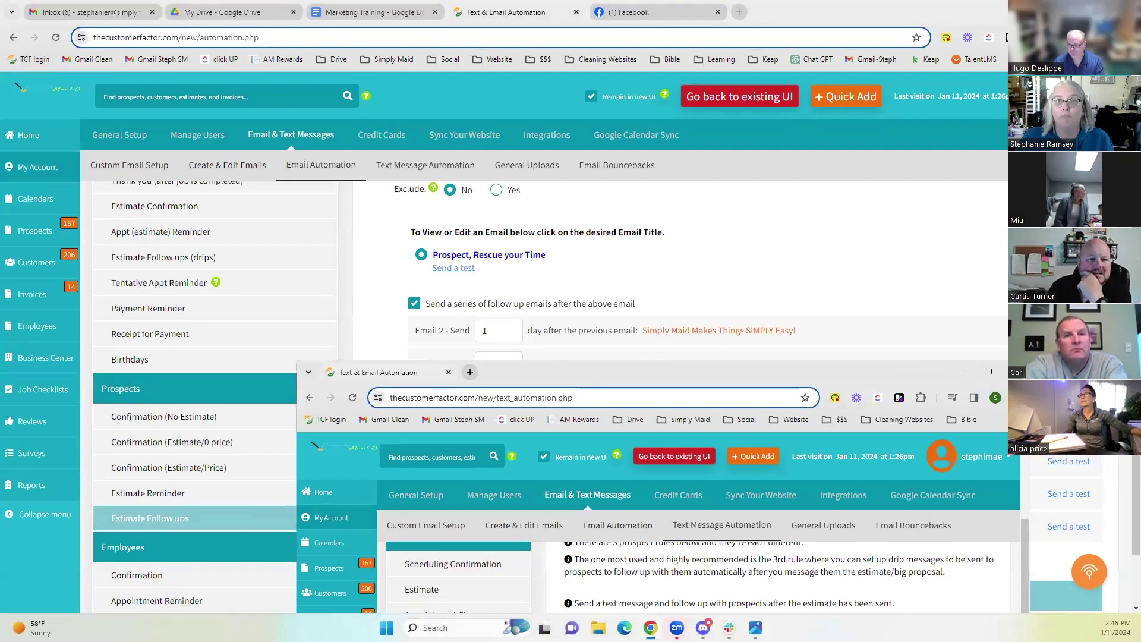
{"action": "mouse_move", "coordinate": [1100, 11]}
{"action": "left_click", "coordinate": [958, 38]}
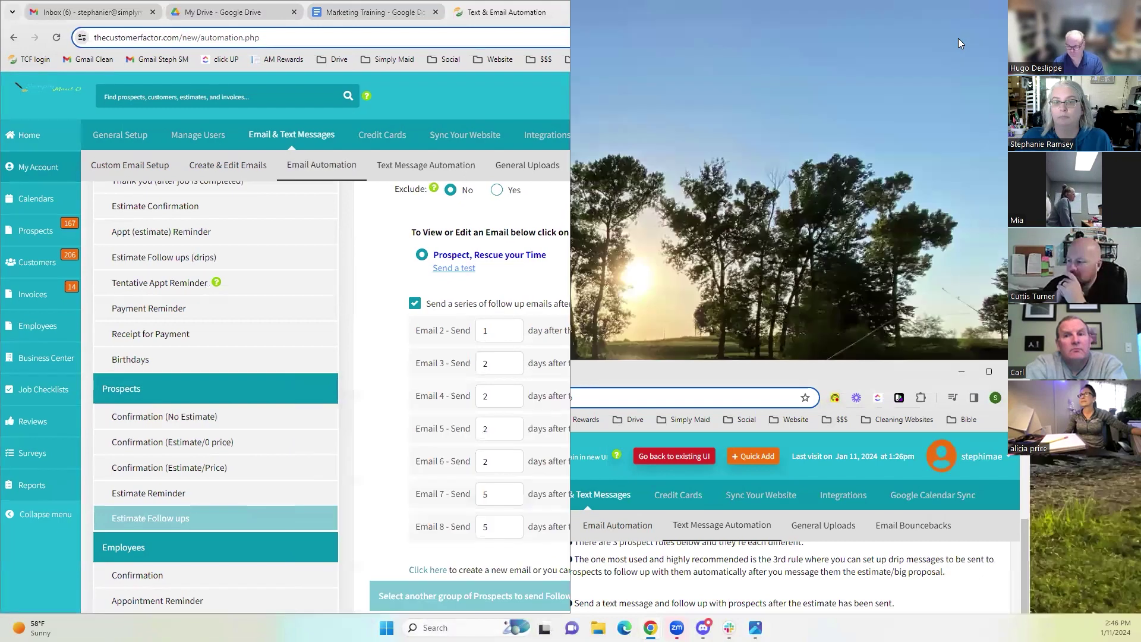
{"action": "left_click", "coordinate": [740, 149]}
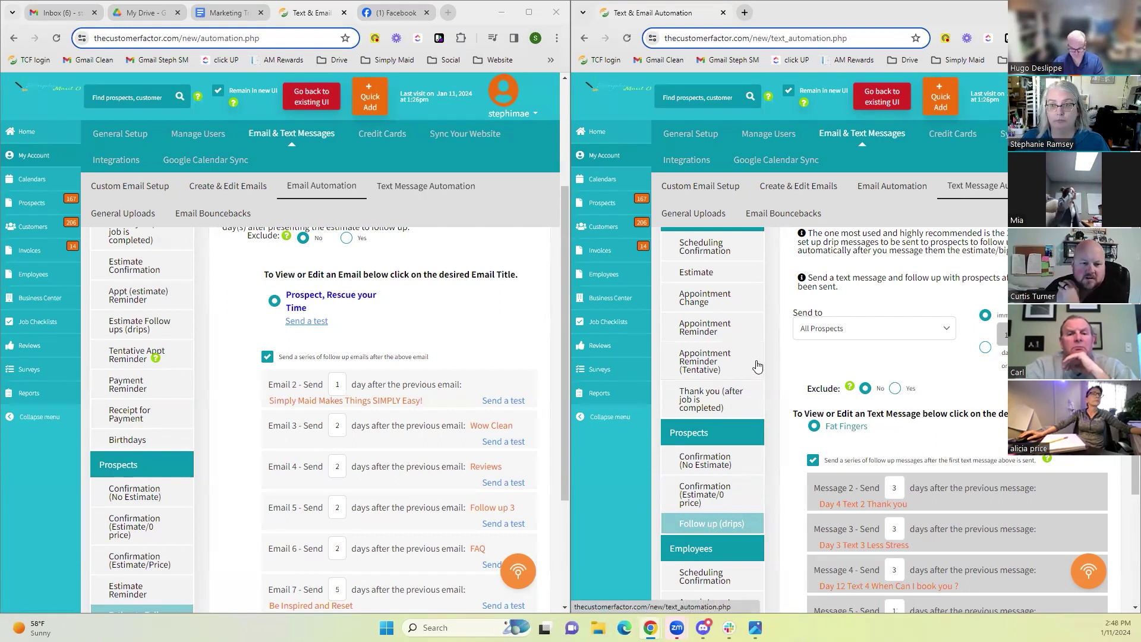
Step: Review the prospect follow-up text series, from Fat Fingers to Message 6, alongside the estimate follow-up email series
{"action": "scroll", "coordinate": [754, 357], "scroll_direction": "down", "scroll_amount": 1}
{"action": "scroll", "coordinate": [755, 357], "scroll_direction": "down", "scroll_amount": 1}
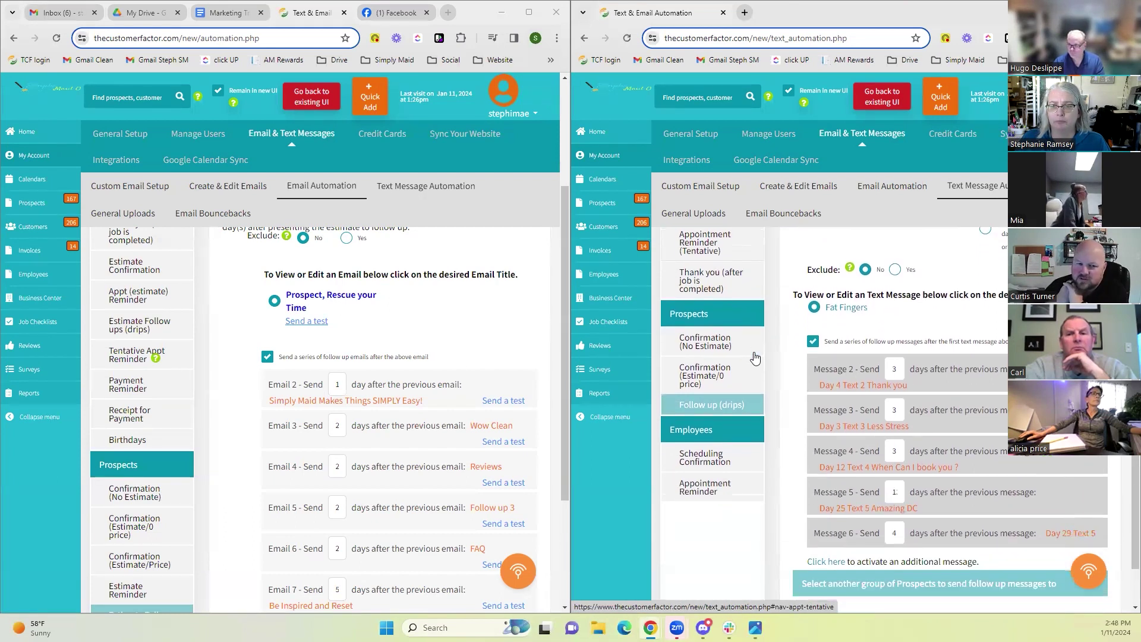
{"action": "scroll", "coordinate": [755, 357], "scroll_direction": "up", "scroll_amount": 1}
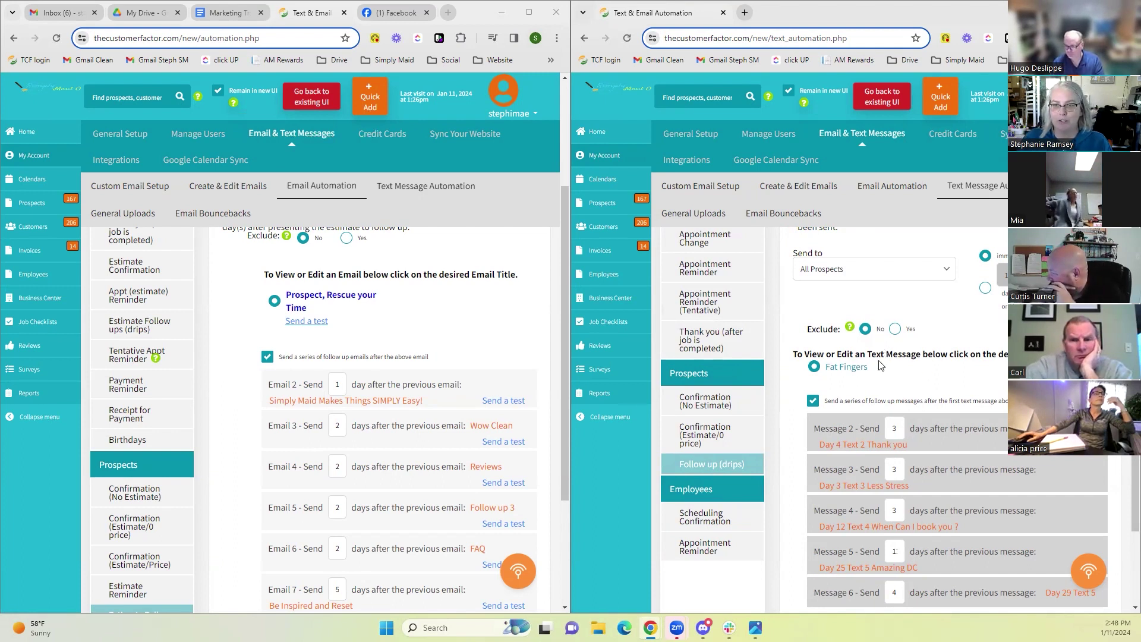
Step: Open the prospects' Fat Fingers text message and widen the Text Message Automation window to read its full wording
{"action": "left_click", "coordinate": [844, 368]}
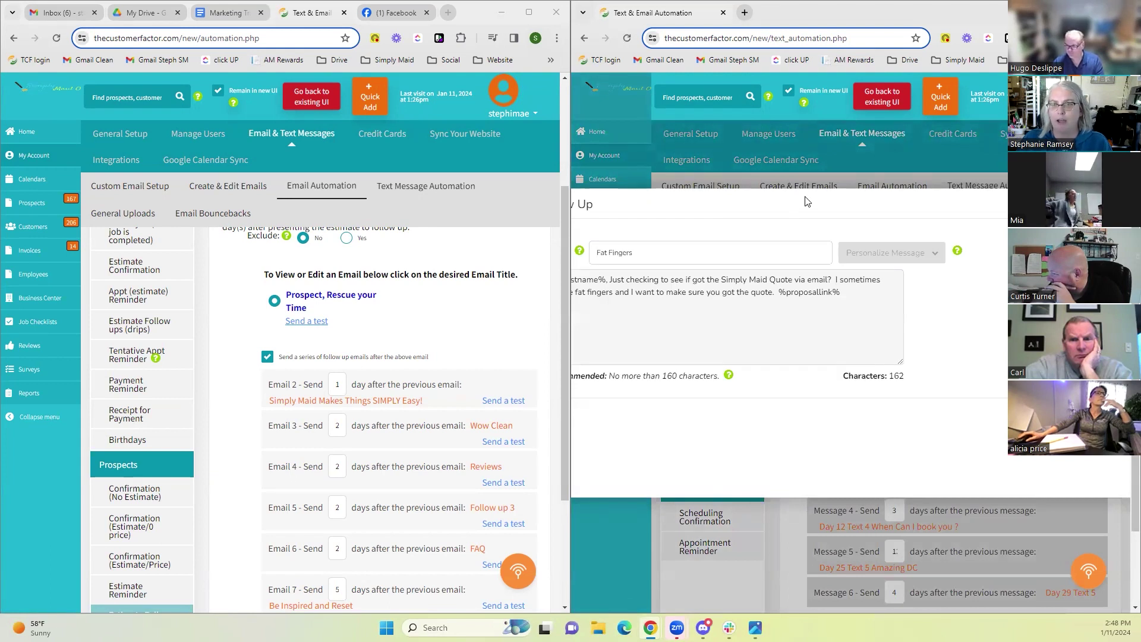
{"action": "mouse_move", "coordinate": [569, 385]}
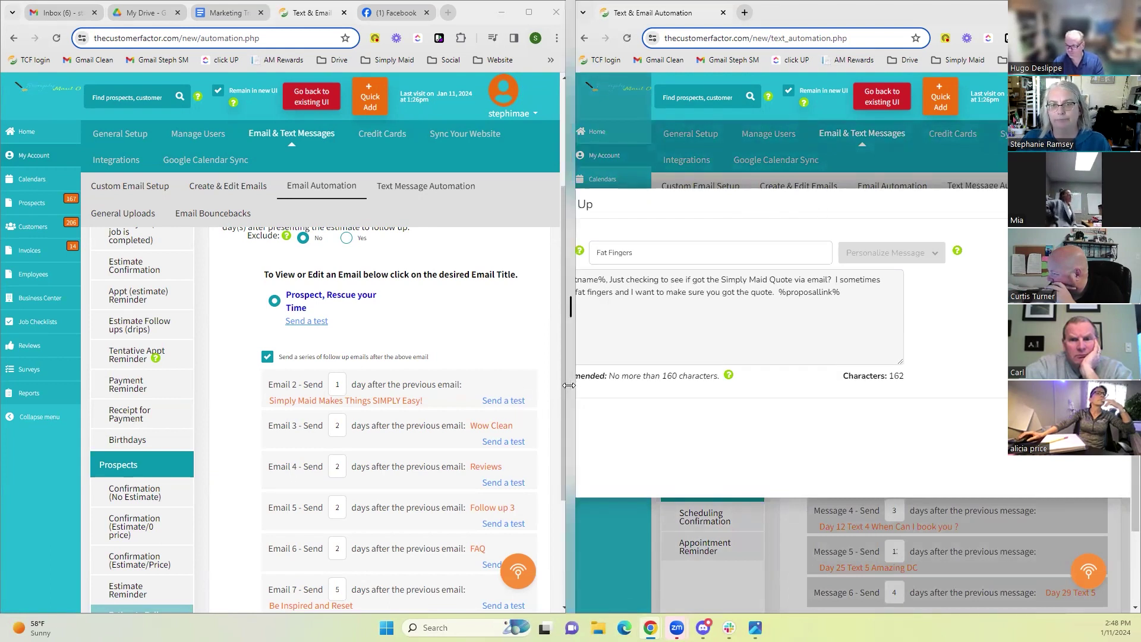
{"action": "left_click_drag", "start_coordinate": [569, 385], "coordinate": [443, 385]}
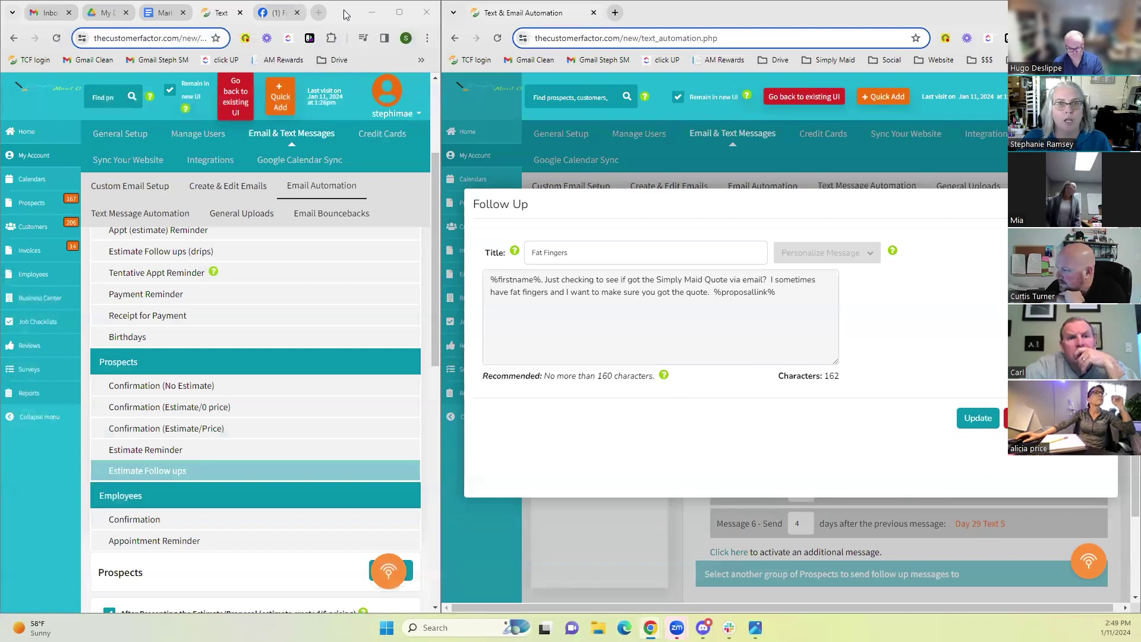
{"action": "left_click", "coordinate": [374, 16]}
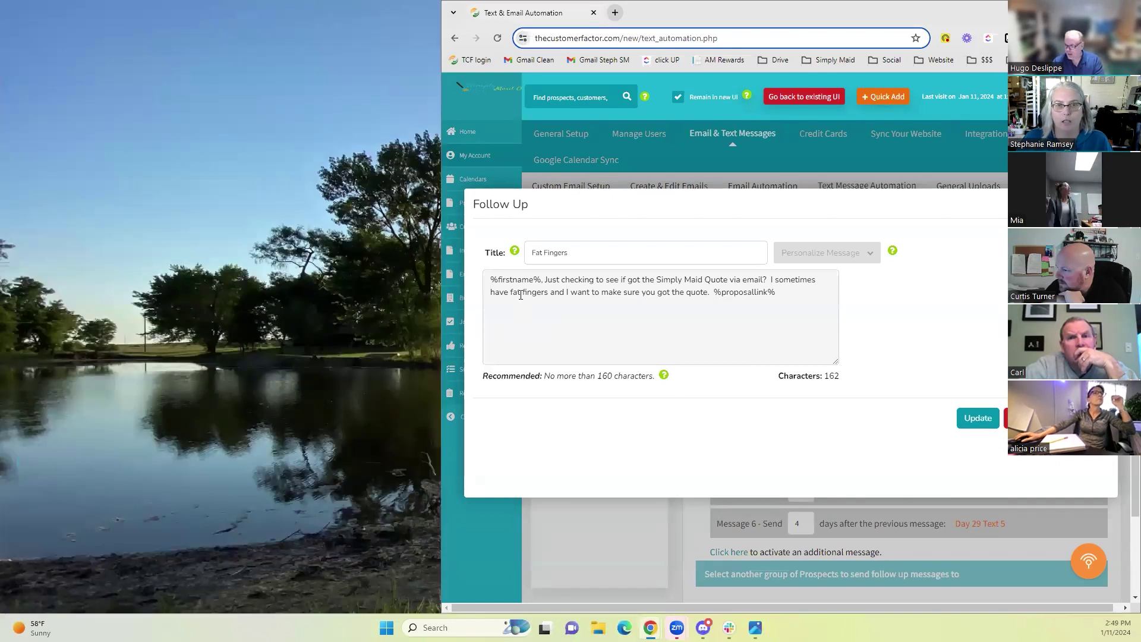
{"action": "mouse_move", "coordinate": [651, 628]}
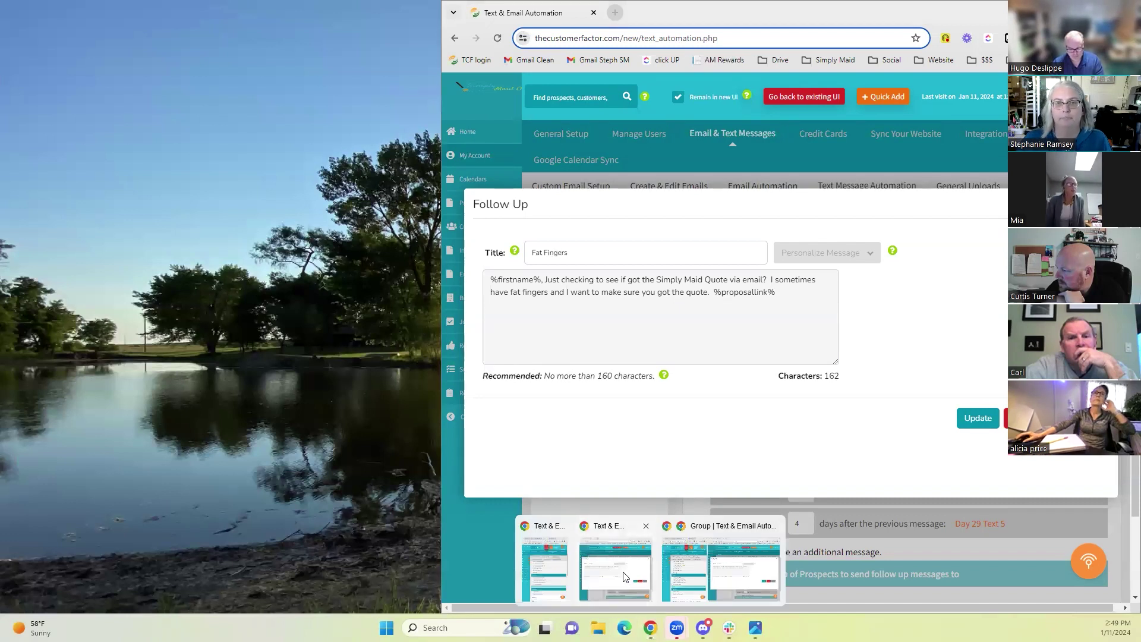
{"action": "left_click", "coordinate": [614, 533]}
{"action": "mouse_move", "coordinate": [650, 628]}
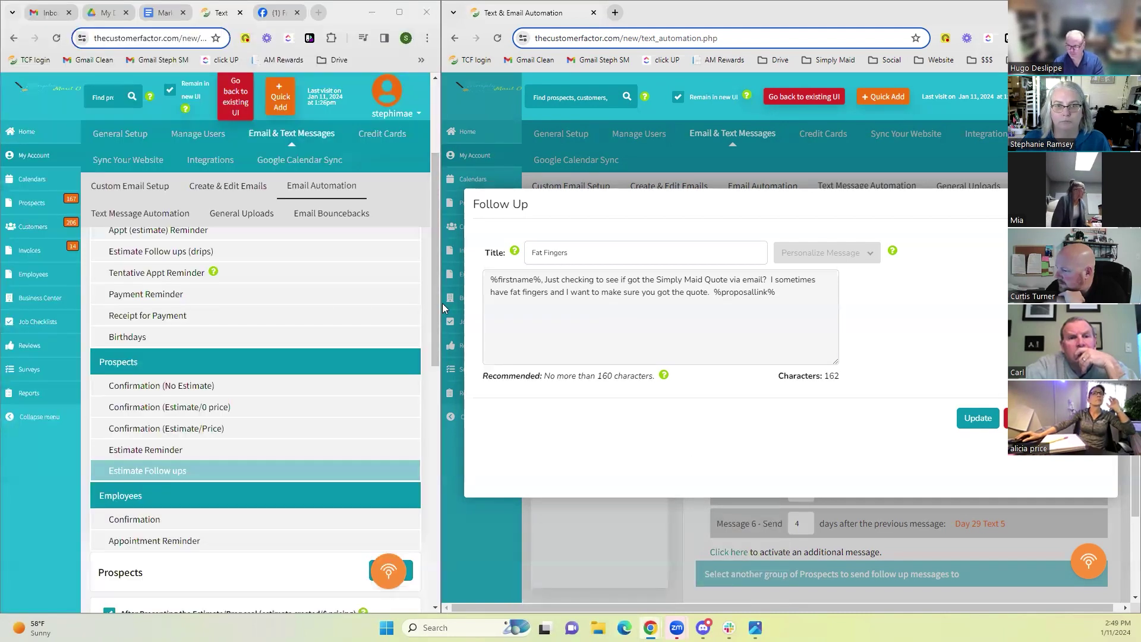
Step: Widen the Email Automation window to slightly more than half the screen and close the Fat Fingers message without updating it
{"action": "mouse_move", "coordinate": [441, 305]}
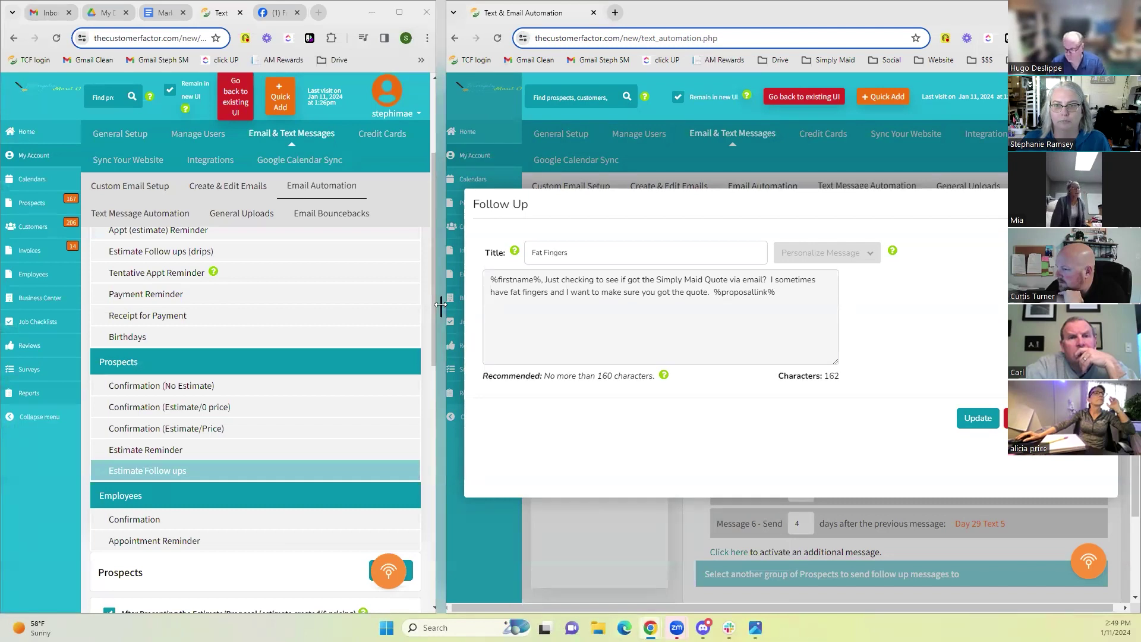
{"action": "left_click_drag", "start_coordinate": [441, 305], "coordinate": [601, 306]}
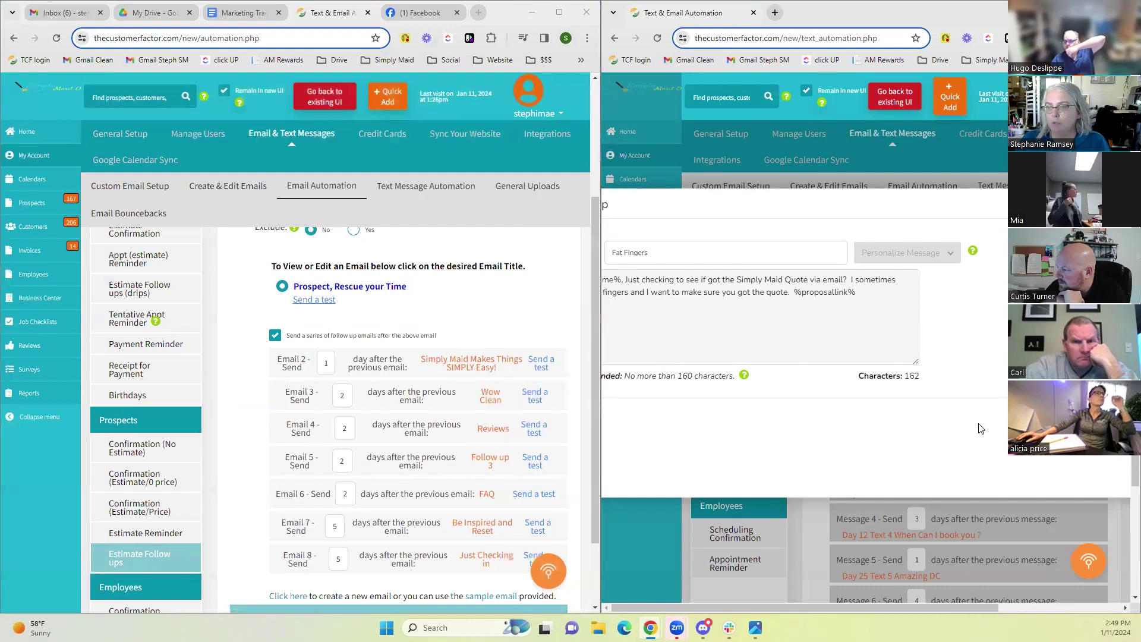
{"action": "left_click", "coordinate": [834, 425]}
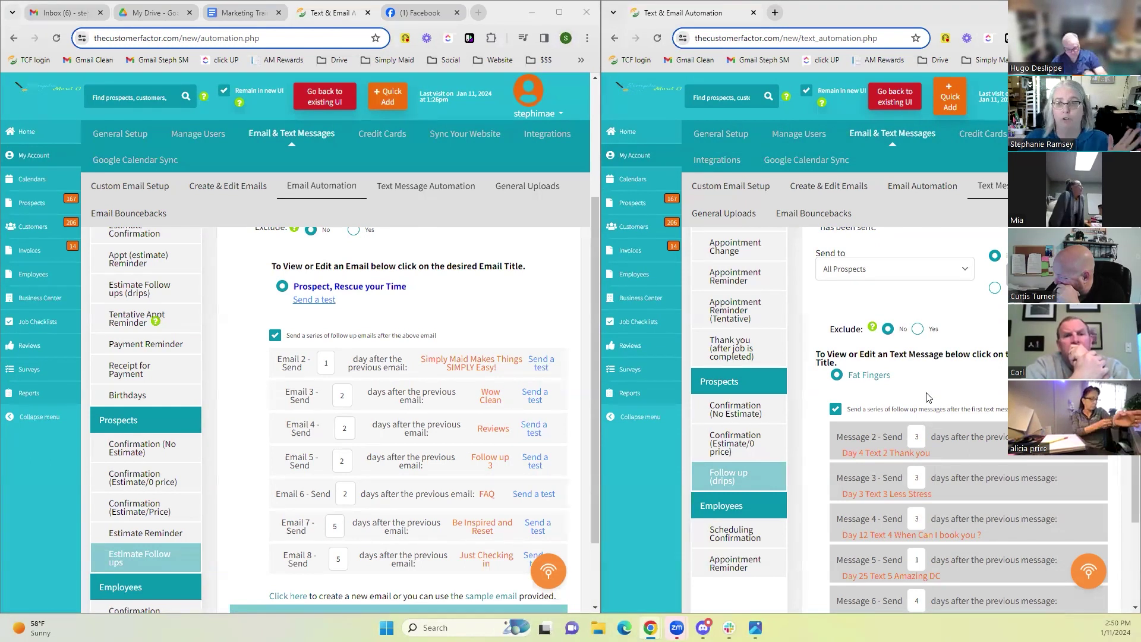
Step: Open follow-up Email 3, Wow Clean, read its message through the %bigproposal% placeholder, and update it without edits
{"action": "left_click", "coordinate": [486, 401]}
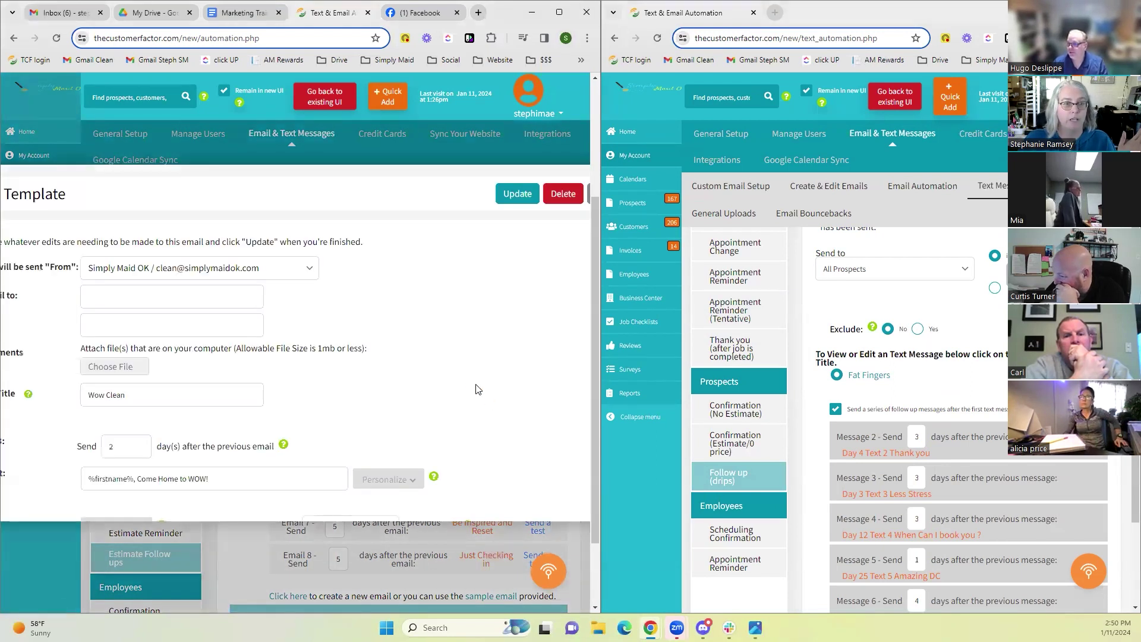
{"action": "scroll", "coordinate": [474, 373], "scroll_direction": "down", "scroll_amount": 3}
{"action": "scroll", "coordinate": [421, 348], "scroll_direction": "down", "scroll_amount": 4}
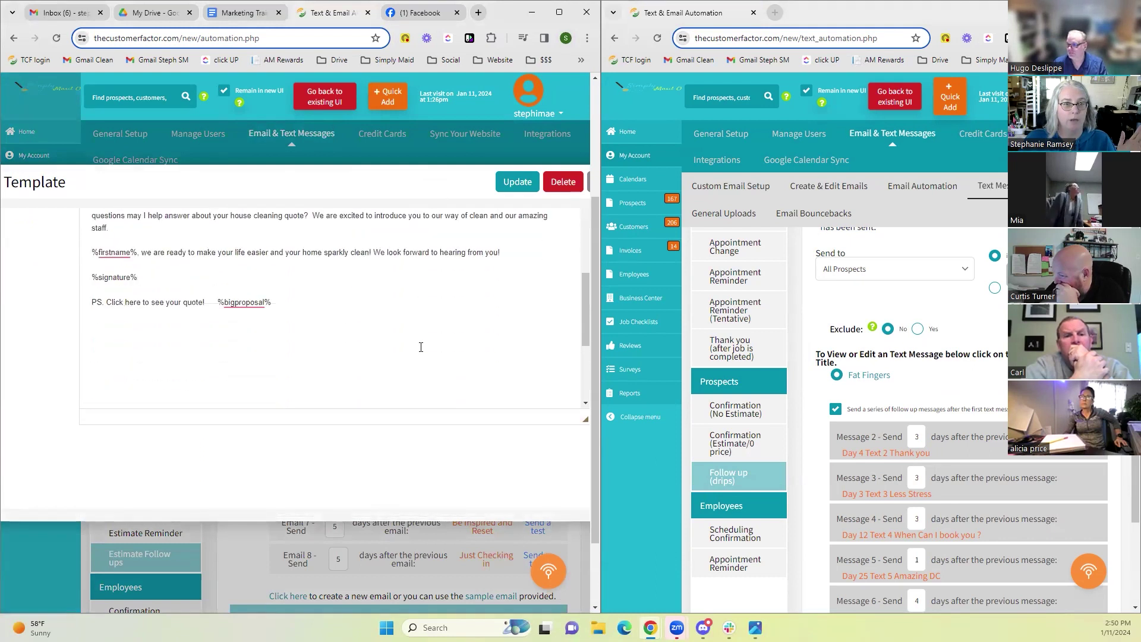
{"action": "scroll", "coordinate": [421, 347], "scroll_direction": "up", "scroll_amount": 2}
{"action": "scroll", "coordinate": [421, 347], "scroll_direction": "up", "scroll_amount": 1}
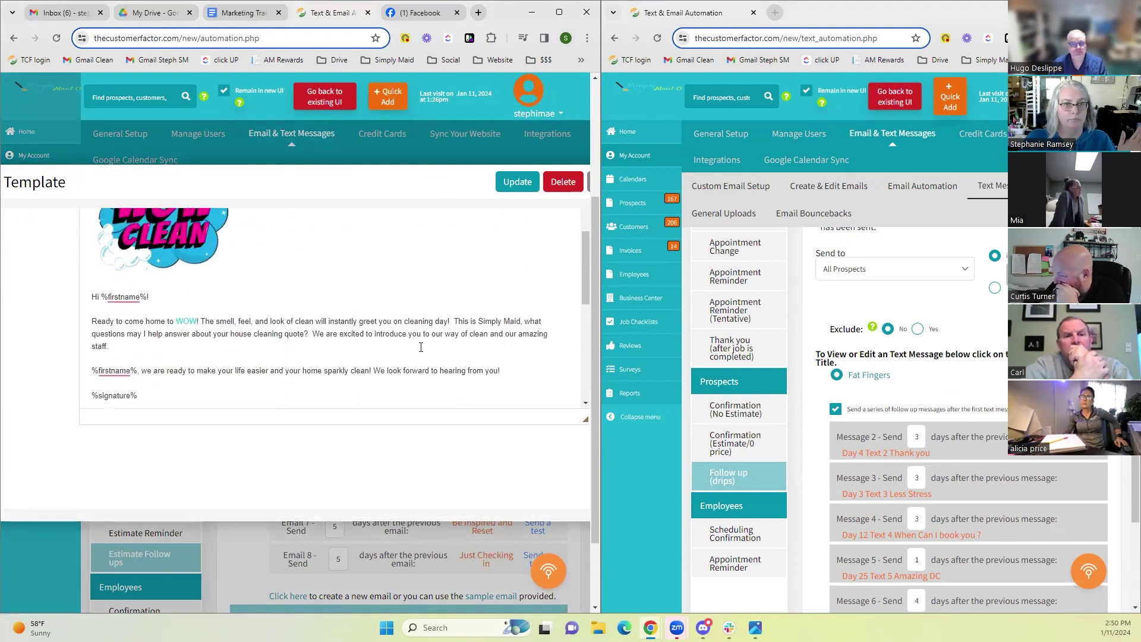
{"action": "scroll", "coordinate": [421, 347], "scroll_direction": "up", "scroll_amount": 1}
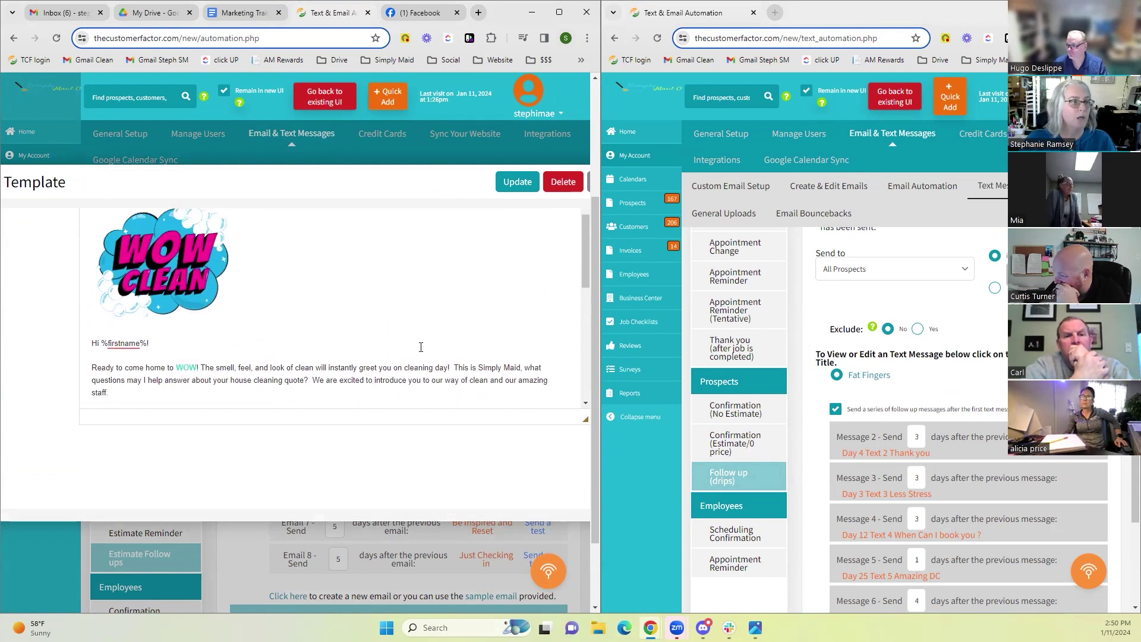
{"action": "left_click", "coordinate": [516, 181]}
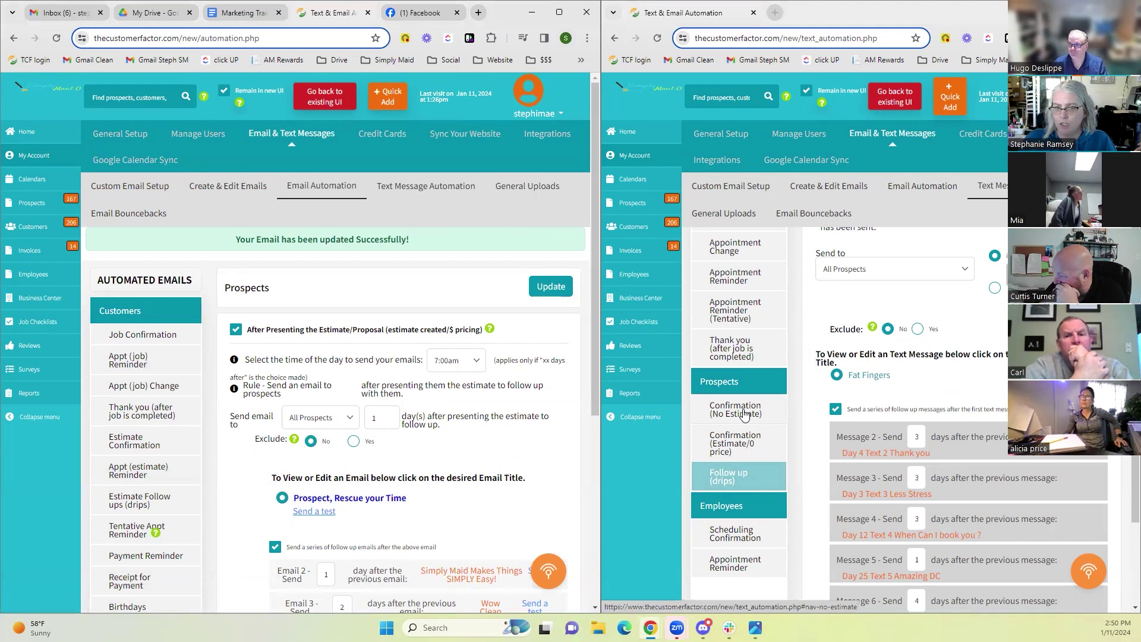
Step: Open follow-up Email 4, Reviews, and read its customer testimonials and the reviews link
{"action": "scroll", "coordinate": [360, 473], "scroll_direction": "down", "scroll_amount": 3}
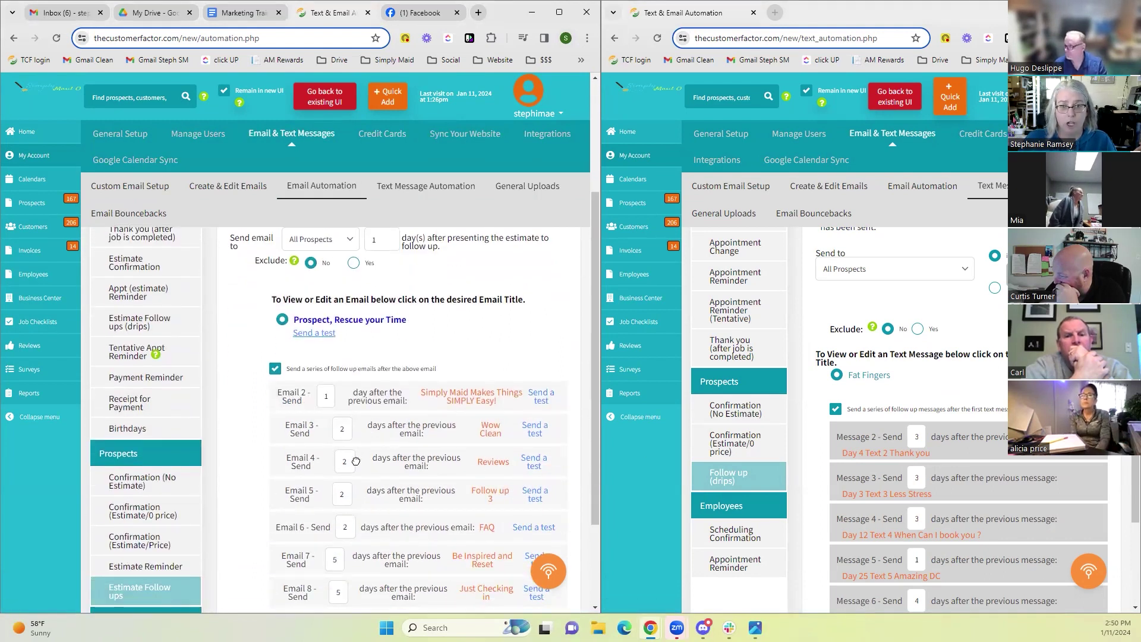
{"action": "scroll", "coordinate": [402, 458], "scroll_direction": "down", "scroll_amount": 1}
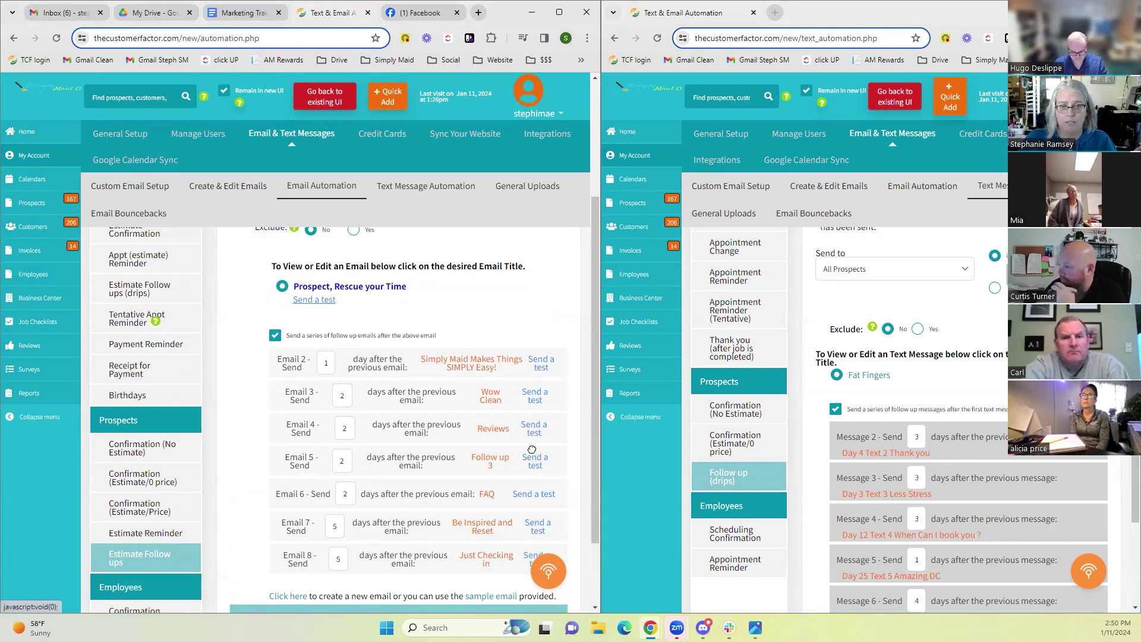
{"action": "left_click", "coordinate": [493, 429]}
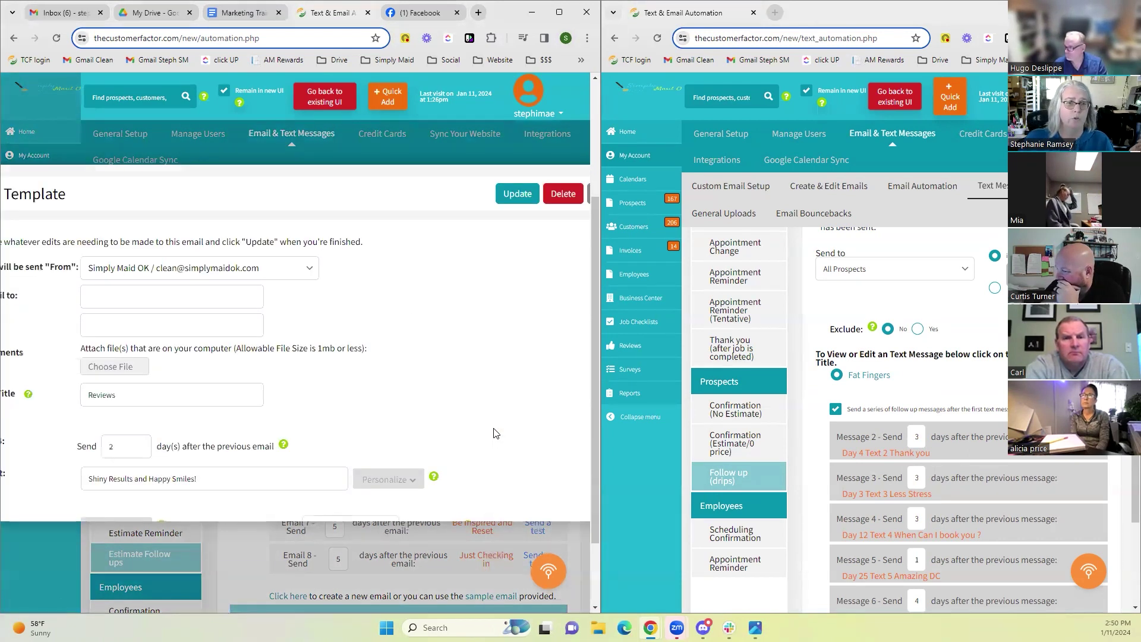
{"action": "scroll", "coordinate": [416, 343], "scroll_direction": "down", "scroll_amount": 5}
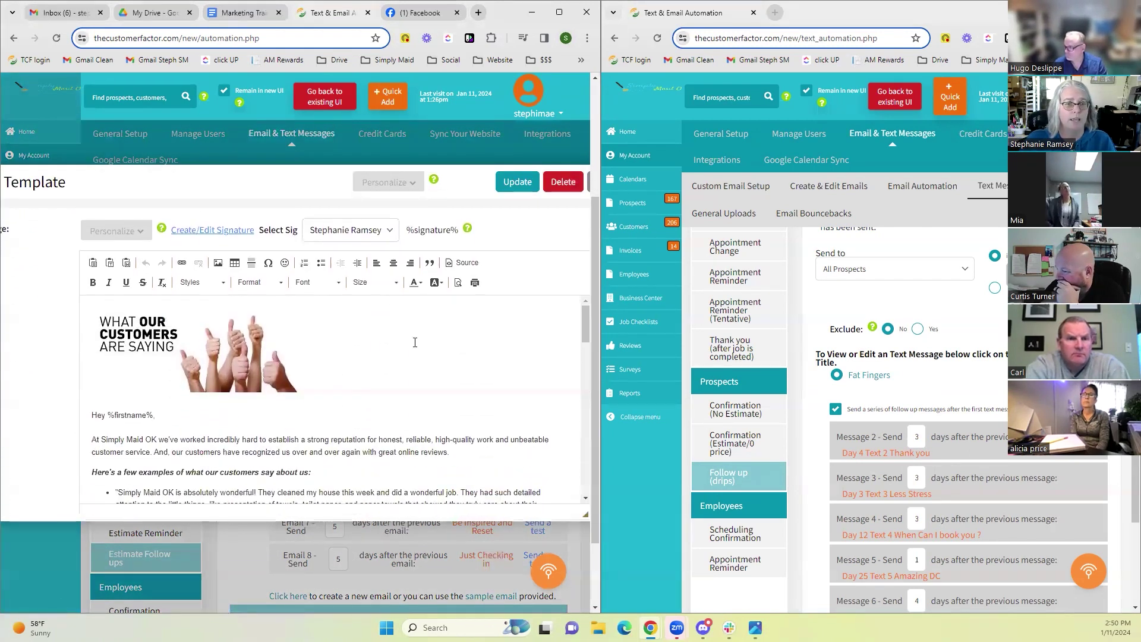
{"action": "scroll", "coordinate": [415, 343], "scroll_direction": "down", "scroll_amount": 2}
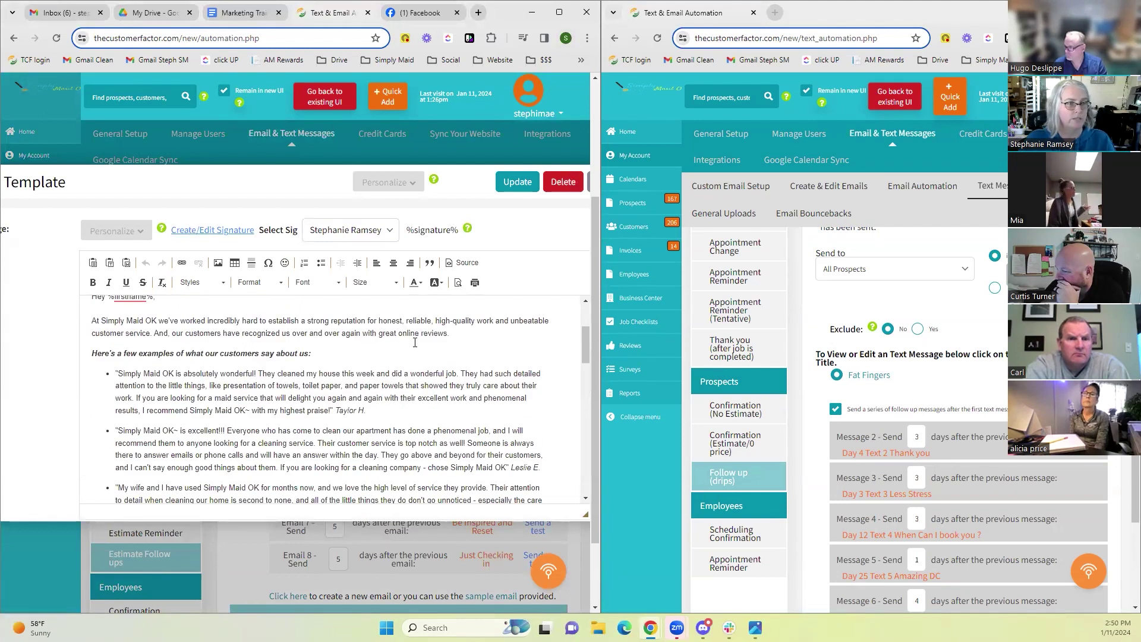
{"action": "scroll", "coordinate": [415, 342], "scroll_direction": "down", "scroll_amount": 2}
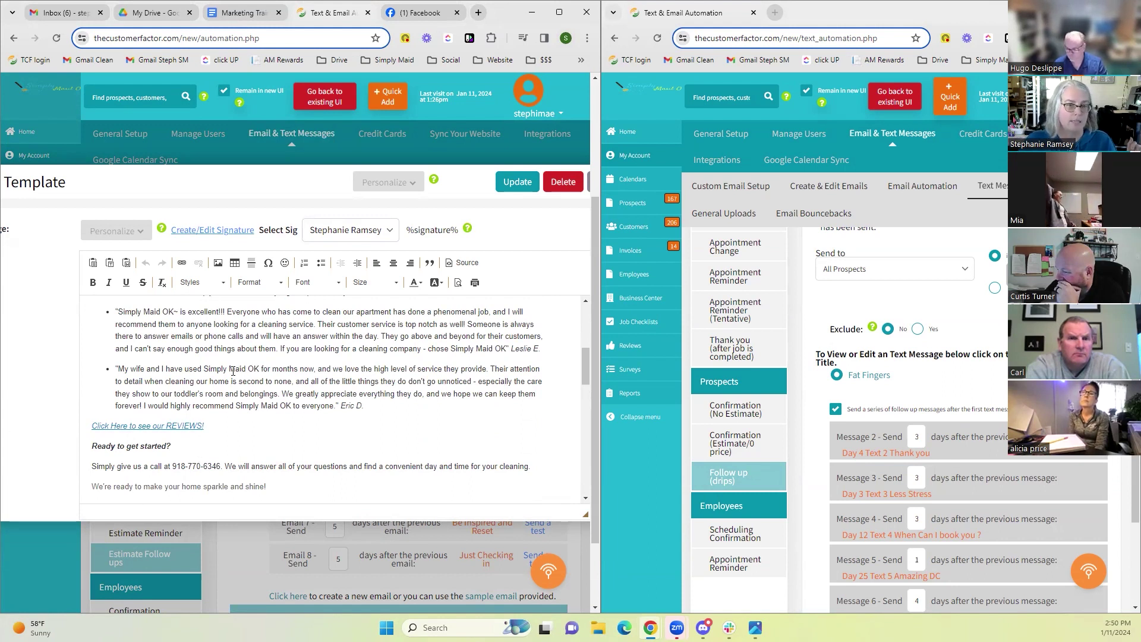
{"action": "scroll", "coordinate": [233, 370], "scroll_direction": "down", "scroll_amount": 2}
{"action": "scroll", "coordinate": [248, 371], "scroll_direction": "up", "scroll_amount": 6}
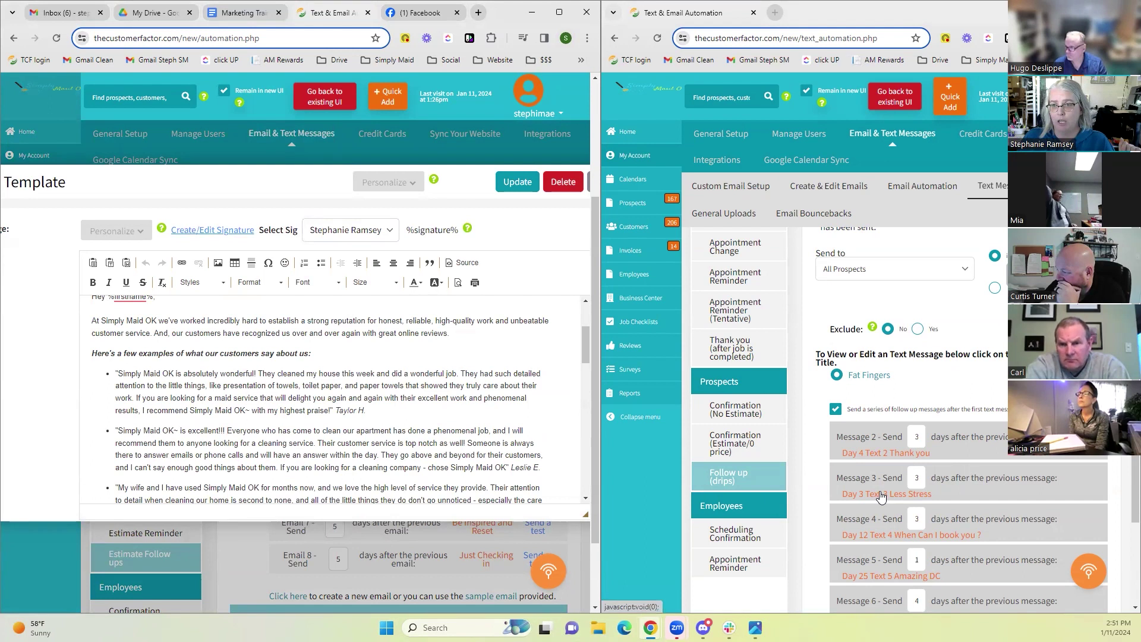
Step: Open text Message 2, Day 4 Text 2 Thank you, with both windows at equal widths, and update the open Reviews email
{"action": "left_click", "coordinate": [886, 453]}
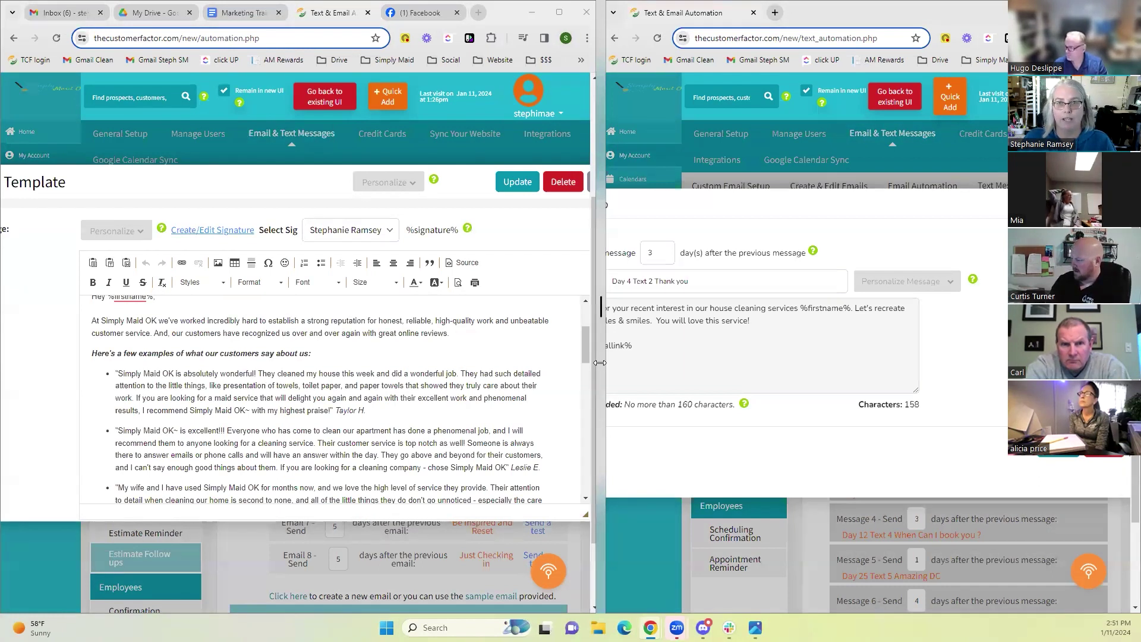
{"action": "left_click_drag", "start_coordinate": [600, 363], "coordinate": [477, 347]}
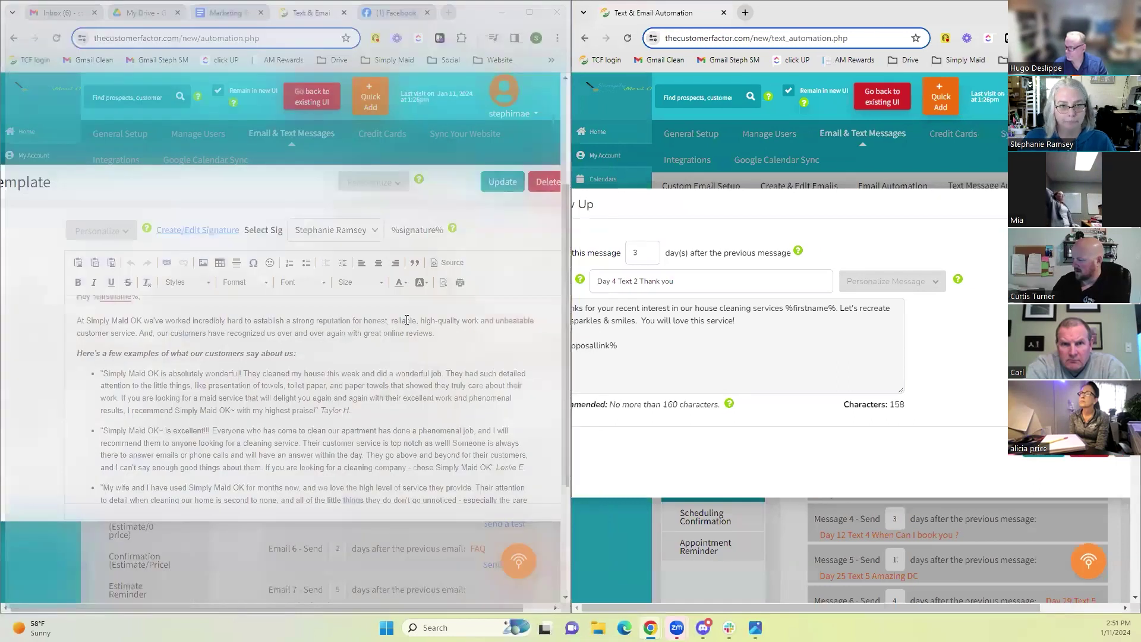
{"action": "left_click", "coordinate": [510, 187]}
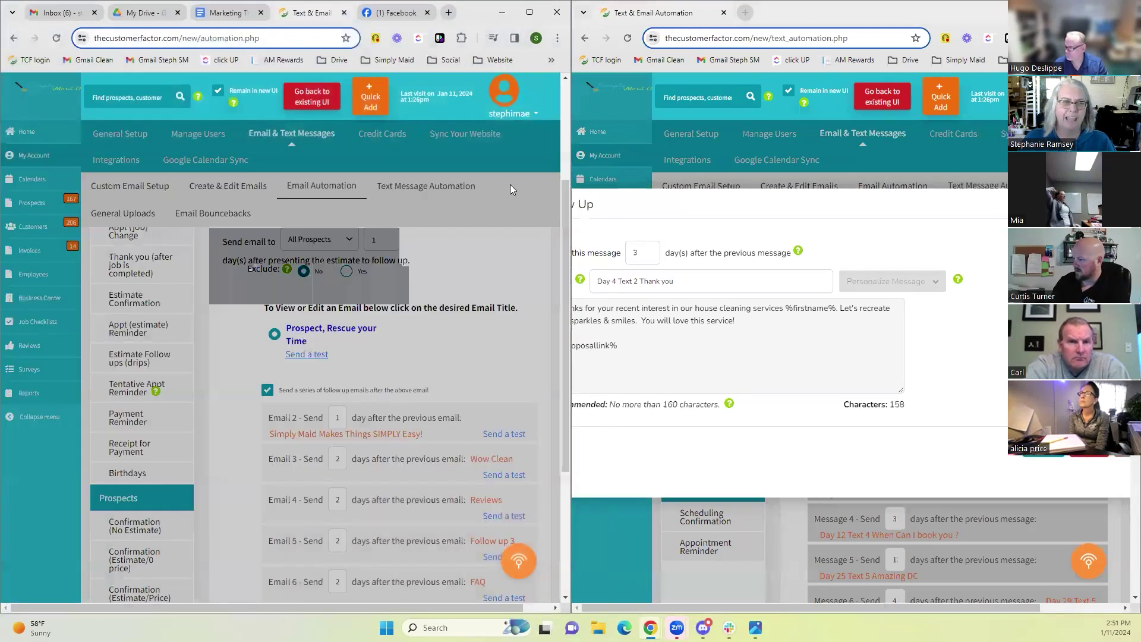
Step: Open follow-up Email 5, Follow up 3, read its reasons for choosing the company, and update it without edits
{"action": "scroll", "coordinate": [426, 295], "scroll_direction": "down", "scroll_amount": 6}
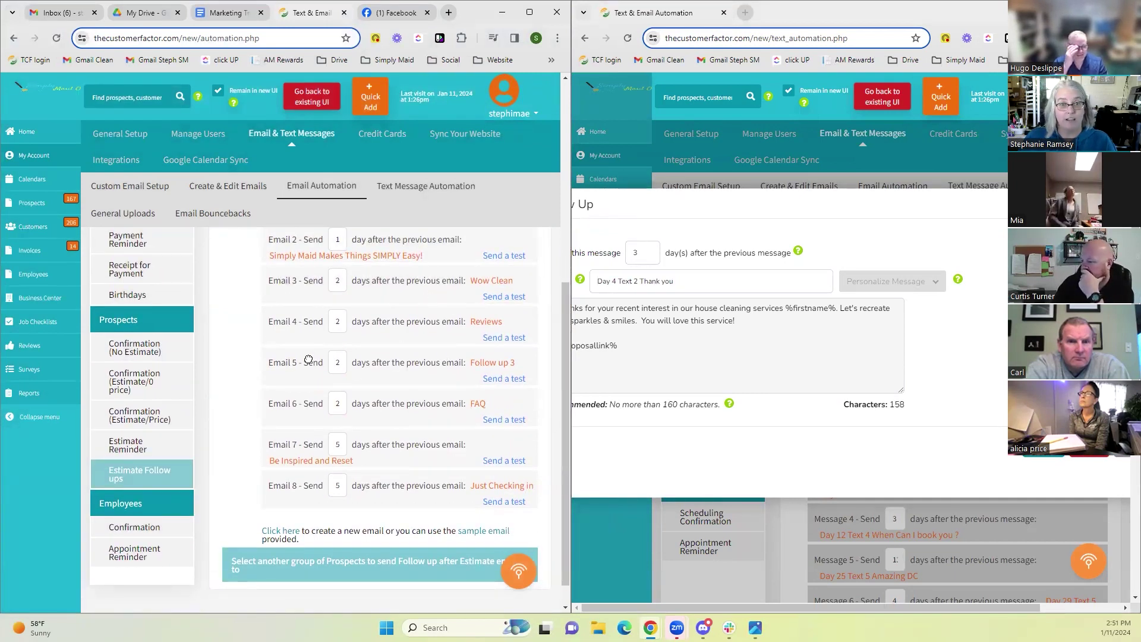
{"action": "left_click", "coordinate": [493, 364]}
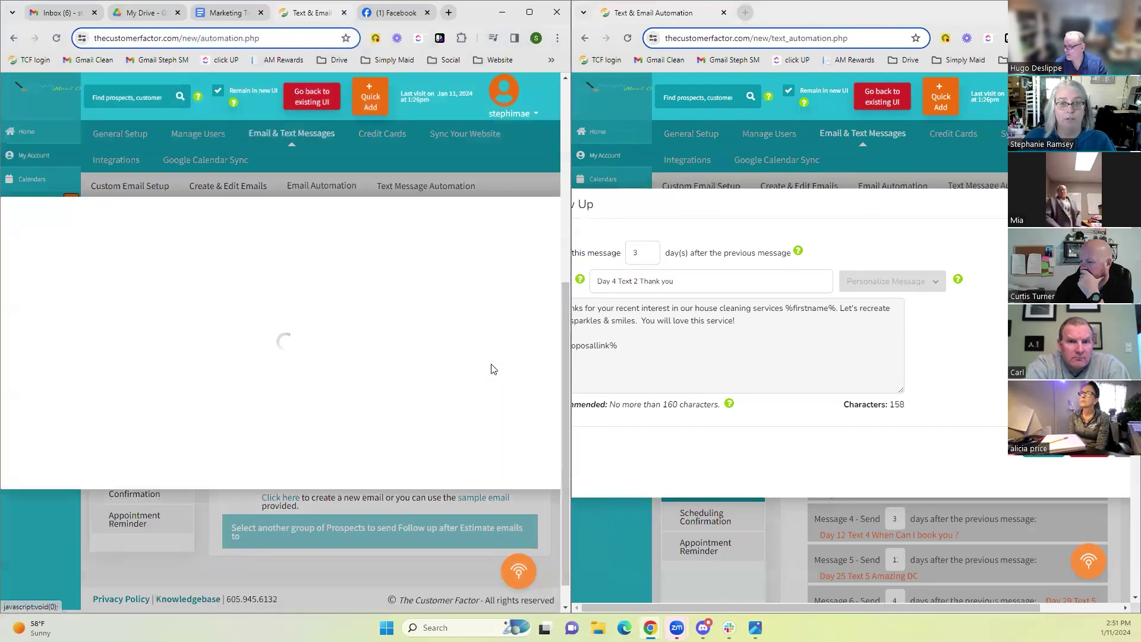
{"action": "scroll", "coordinate": [458, 333], "scroll_direction": "down", "scroll_amount": 4}
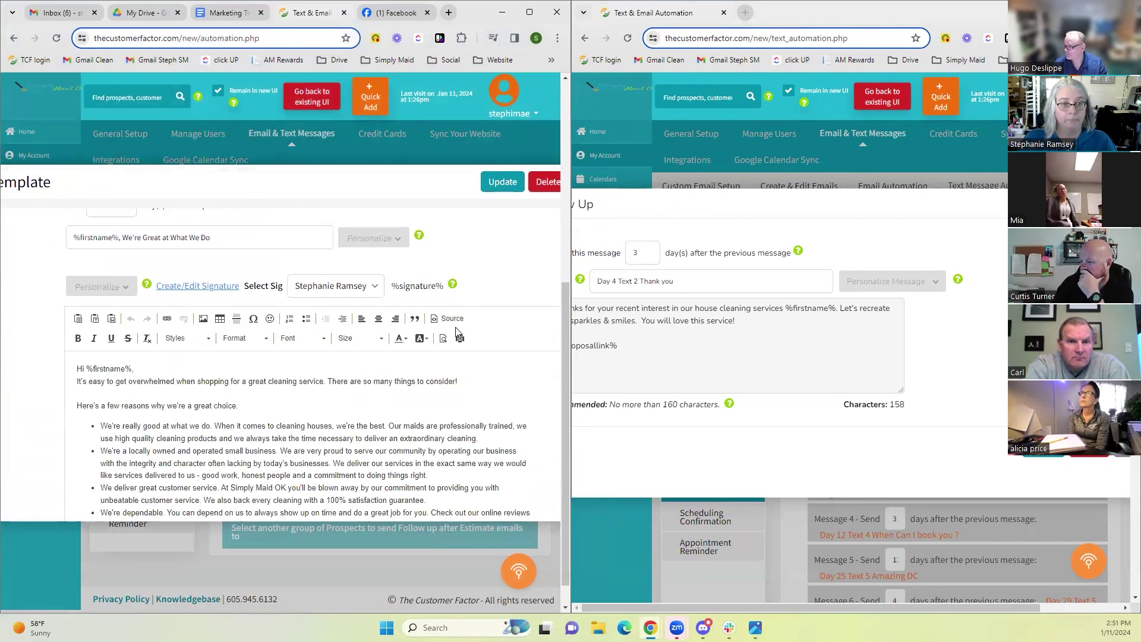
{"action": "scroll", "coordinate": [457, 333], "scroll_direction": "down", "scroll_amount": 2}
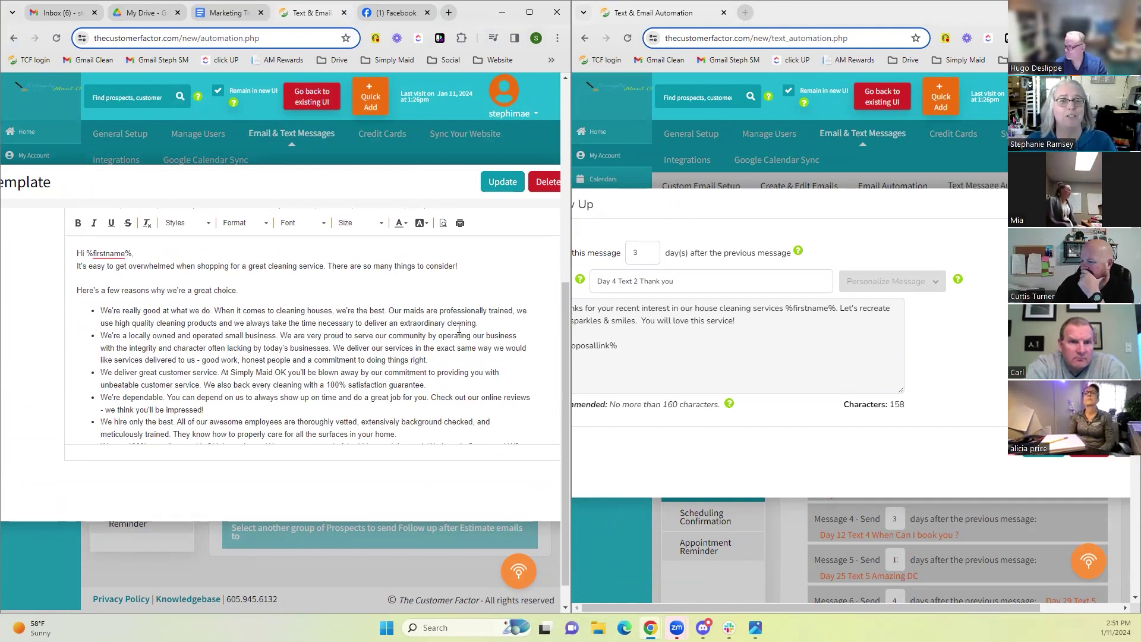
{"action": "scroll", "coordinate": [311, 343], "scroll_direction": "down", "scroll_amount": 1}
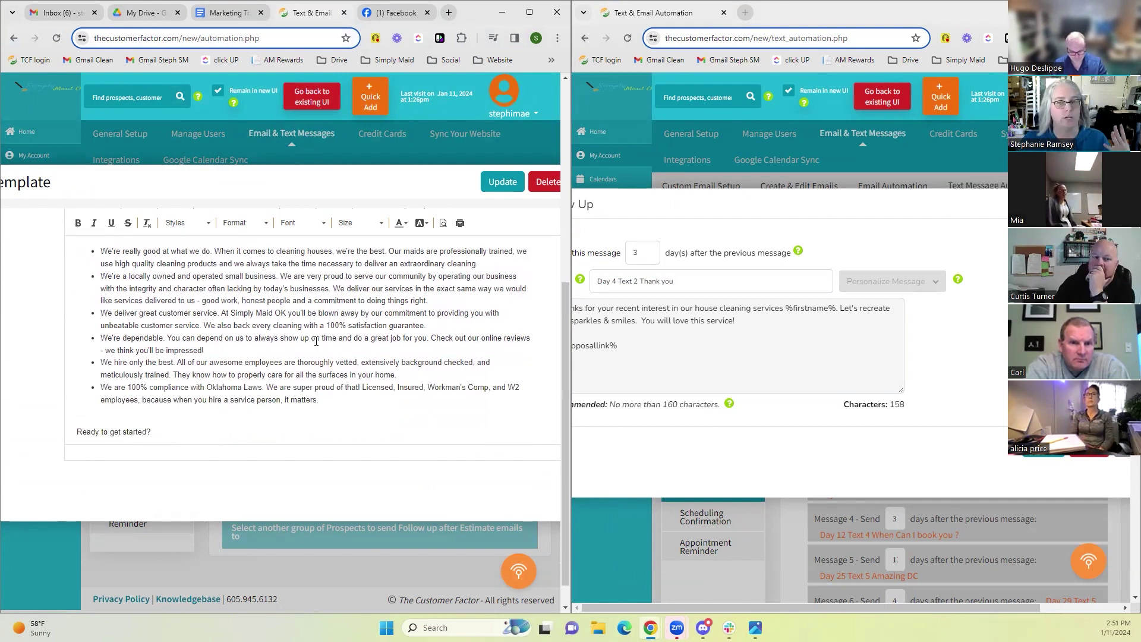
{"action": "left_click", "coordinate": [505, 182]}
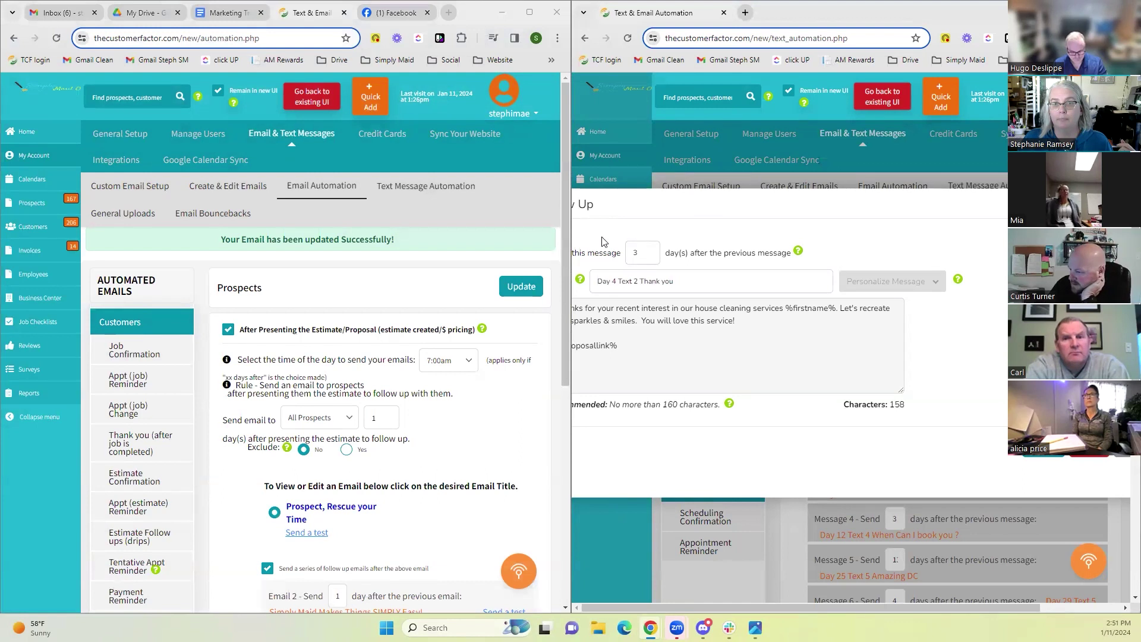
Step: Widen the Text Message Automation window to read the Day 4 Text 2 Thank you message, and close it without updating
{"action": "left_click_drag", "start_coordinate": [572, 277], "coordinate": [436, 278]}
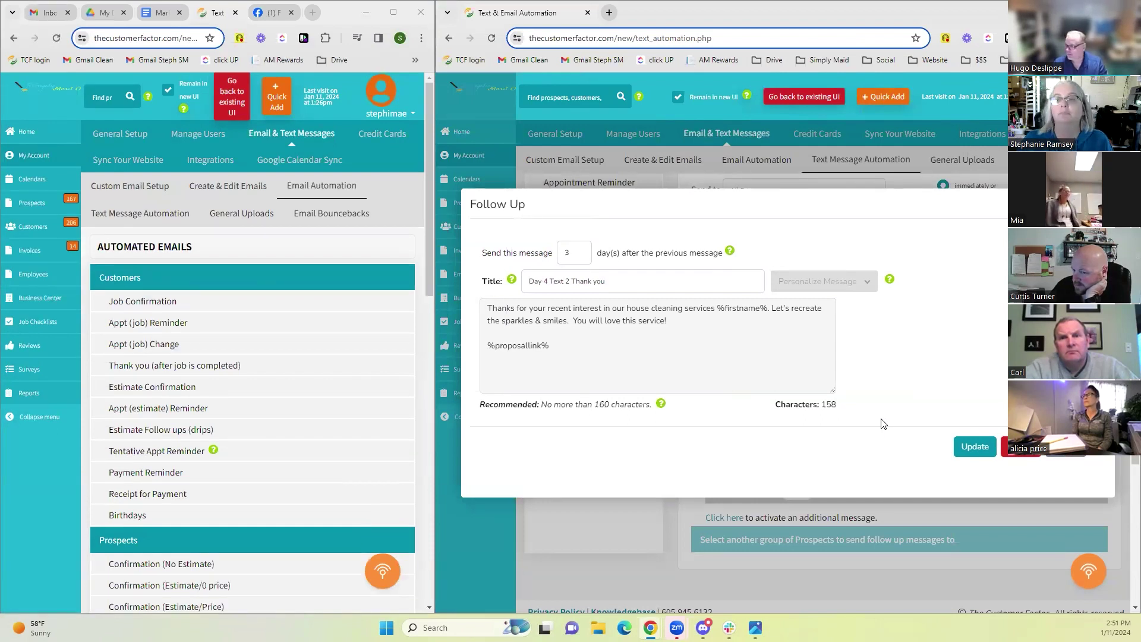
{"action": "left_click", "coordinate": [1067, 455]}
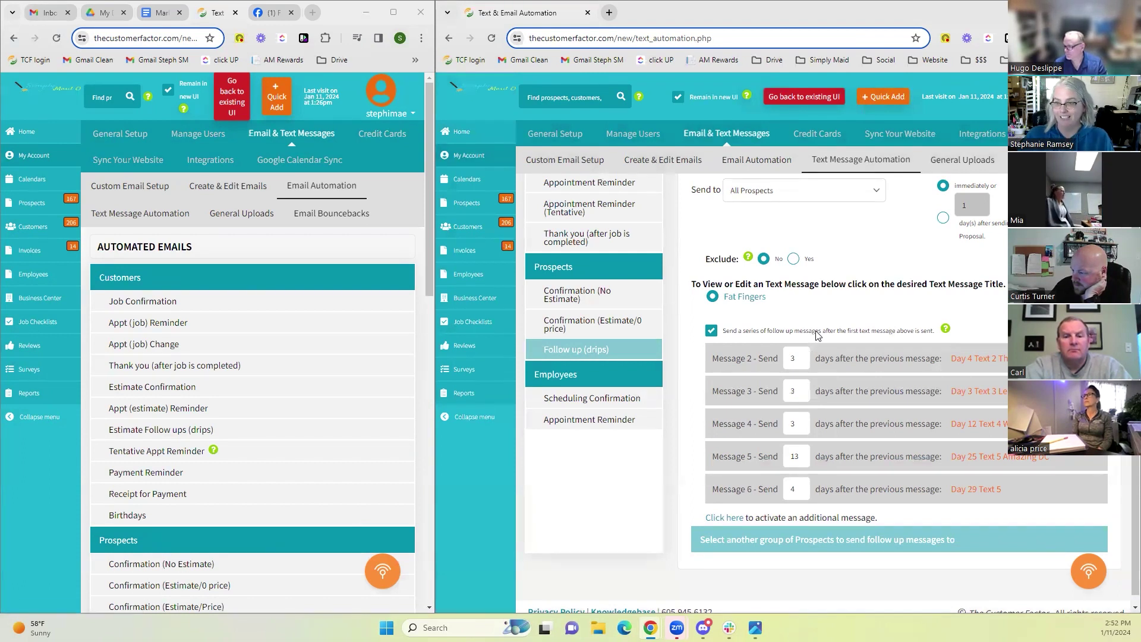
Step: Read text Message 4, Day 12 Text 4 When Can I book you ?, close it, and open it again
{"action": "left_click", "coordinate": [978, 430]}
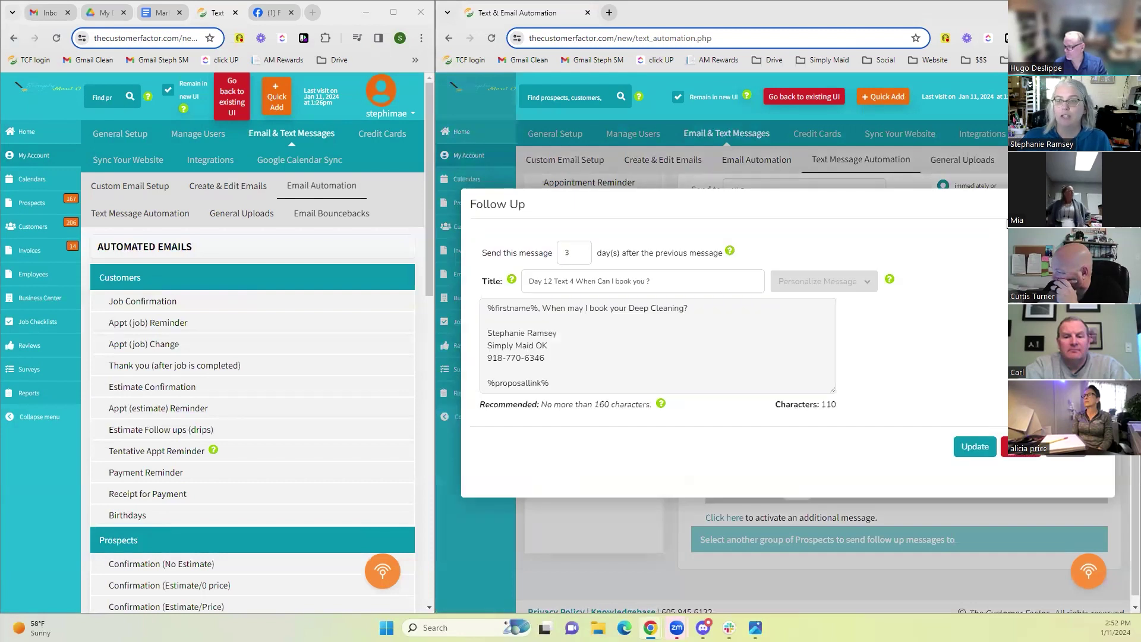
{"action": "left_click", "coordinate": [1022, 446]}
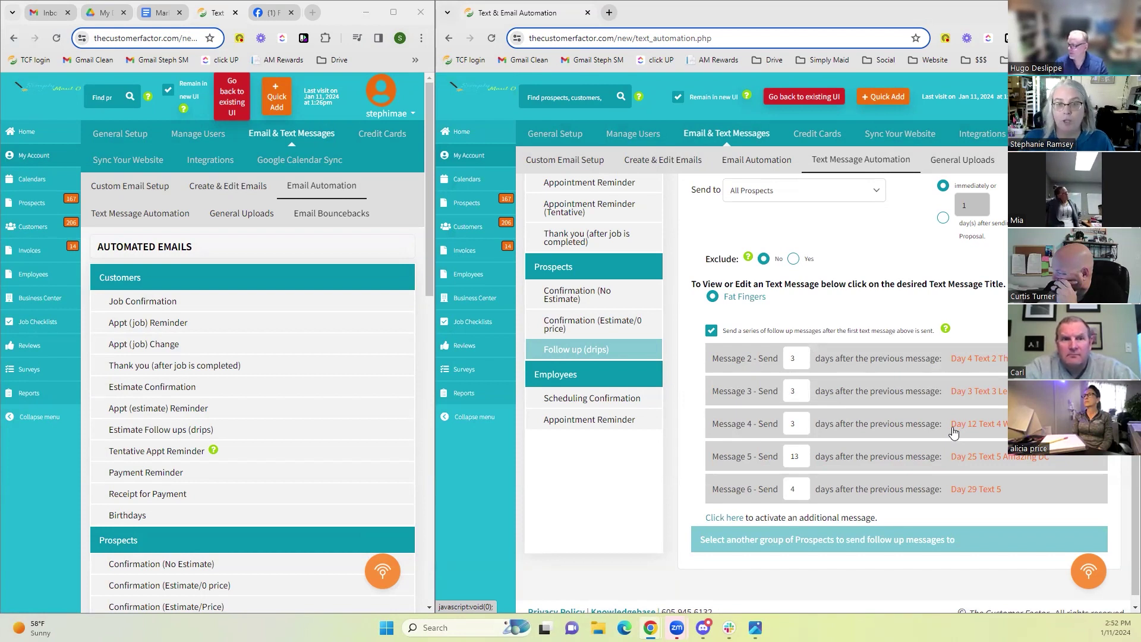
{"action": "left_click", "coordinate": [987, 428]}
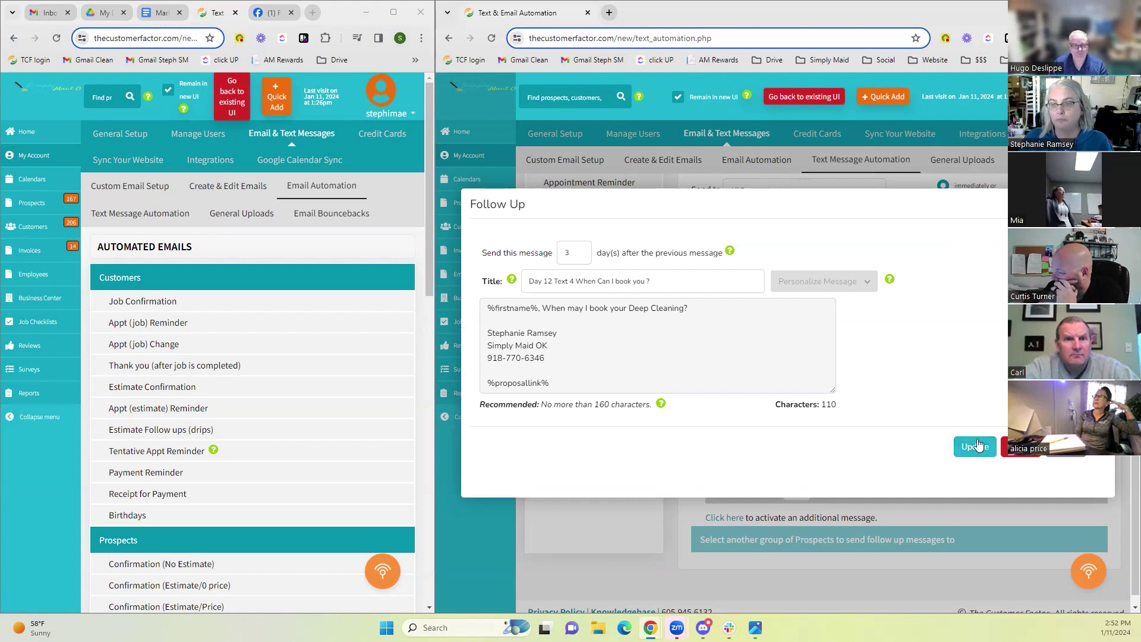
Step: Close the Day 12 Text 4 message without updating and widen the Email Automation window to show the prospect follow-up emails
{"action": "left_click", "coordinate": [1033, 454]}
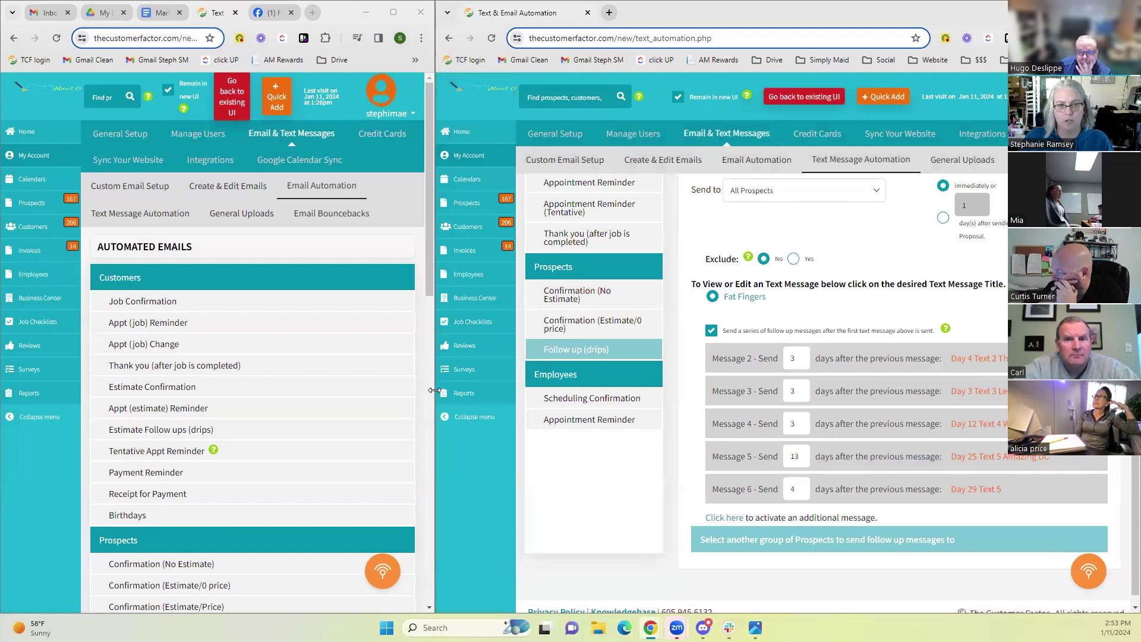
{"action": "mouse_move", "coordinate": [434, 390]}
{"action": "left_click_drag", "start_coordinate": [435, 390], "coordinate": [705, 407]}
{"action": "scroll", "coordinate": [445, 367], "scroll_direction": "down", "scroll_amount": 5}
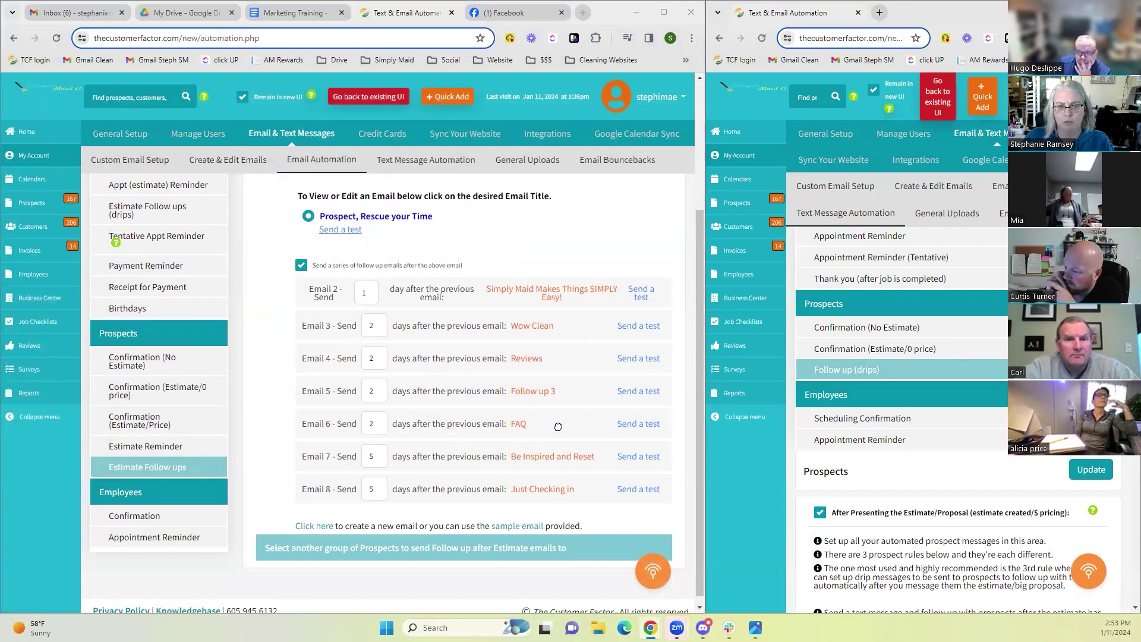
Step: Open follow-up Email 6, FAQ, read its questions and answers, and close it without updating
{"action": "left_click", "coordinate": [514, 424]}
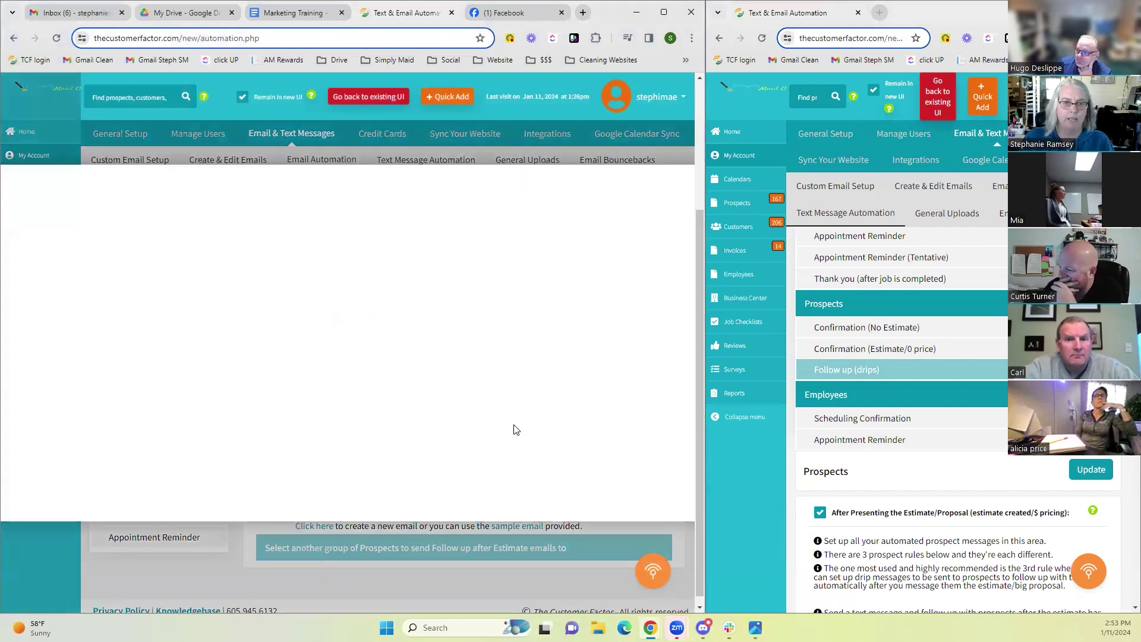
{"action": "scroll", "coordinate": [512, 381], "scroll_direction": "down", "scroll_amount": 6}
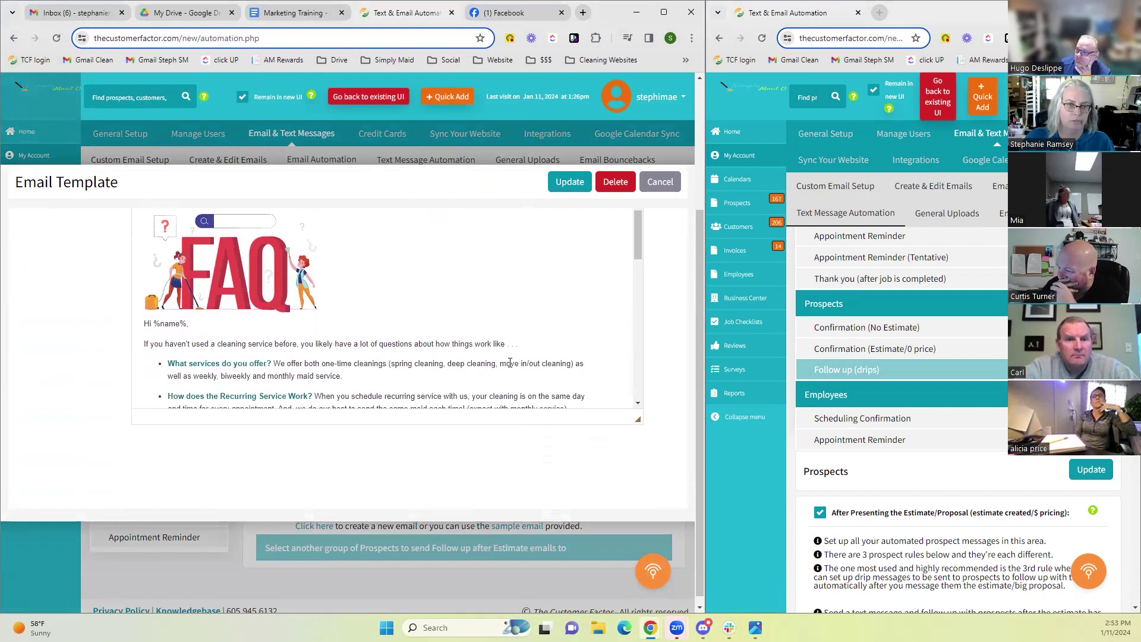
{"action": "scroll", "coordinate": [431, 325], "scroll_direction": "down", "scroll_amount": 10}
{"action": "scroll", "coordinate": [430, 324], "scroll_direction": "up", "scroll_amount": 5}
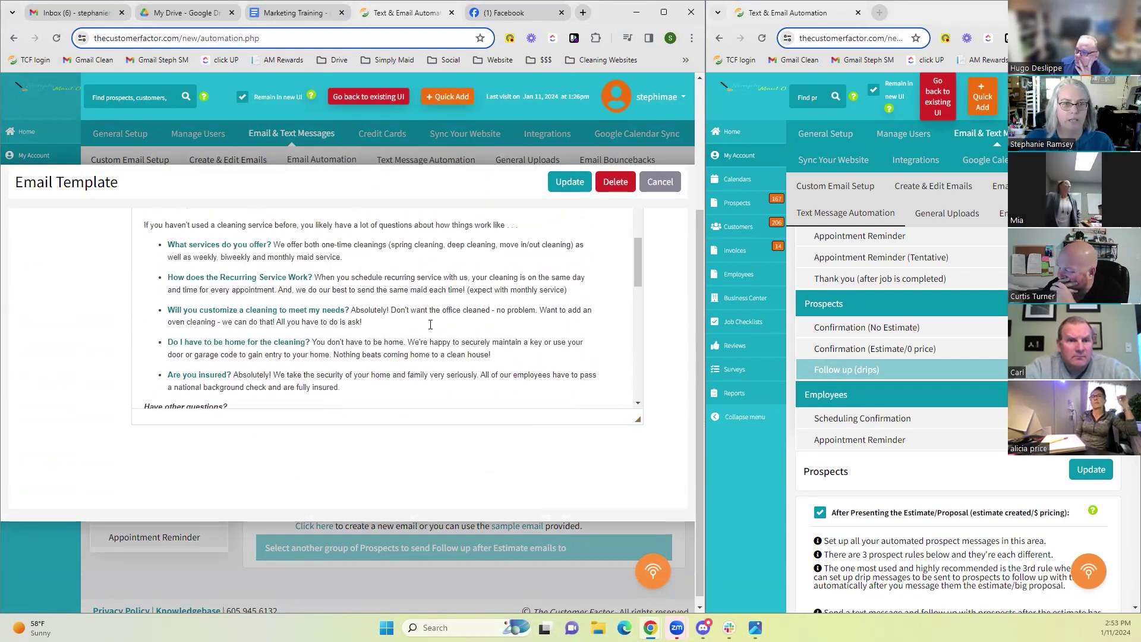
{"action": "scroll", "coordinate": [431, 324], "scroll_direction": "up", "scroll_amount": 4}
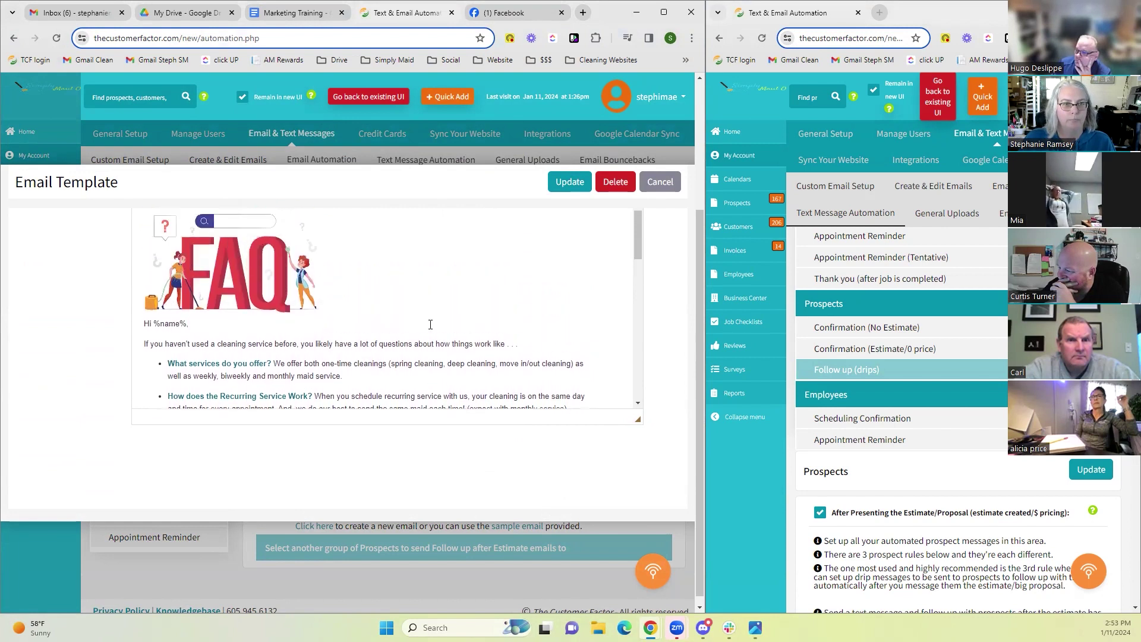
{"action": "left_click", "coordinate": [659, 182]}
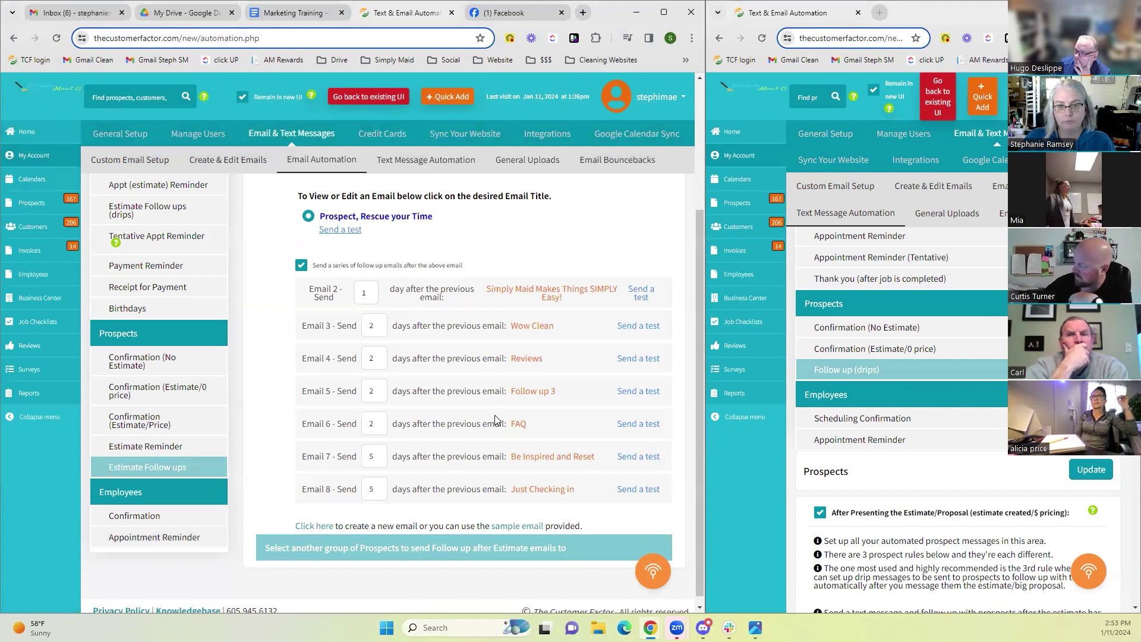
Step: Open follow-up Email 7, Be Inspired and Reset, read its message, and close it without updating
{"action": "left_click", "coordinate": [548, 455]}
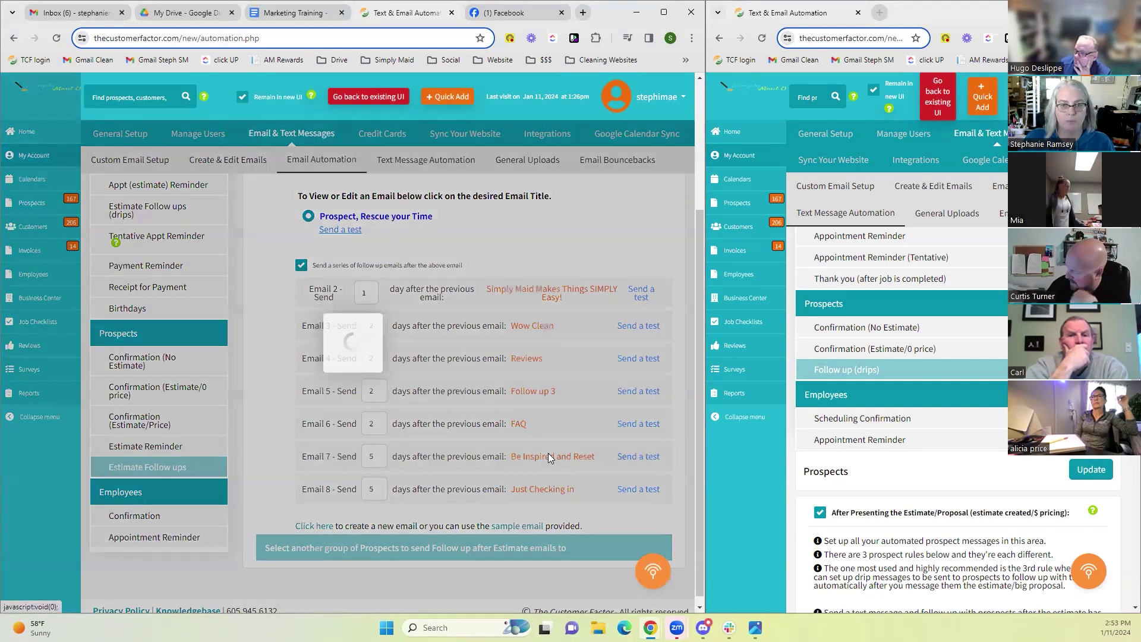
{"action": "scroll", "coordinate": [521, 365], "scroll_direction": "down", "scroll_amount": 10}
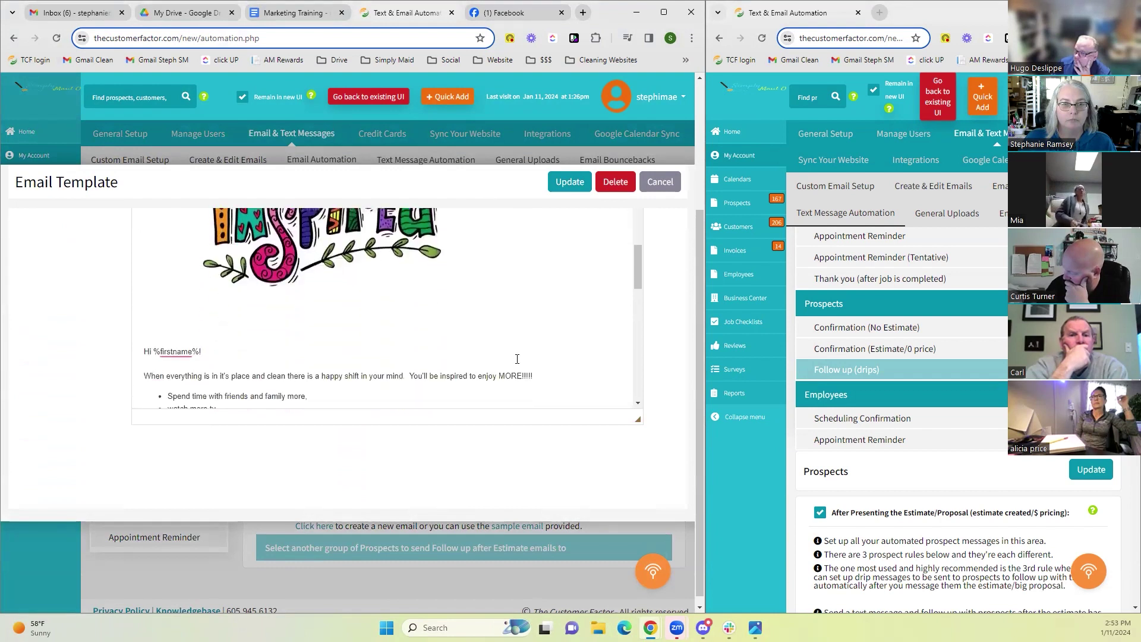
{"action": "scroll", "coordinate": [517, 359], "scroll_direction": "down", "scroll_amount": 2}
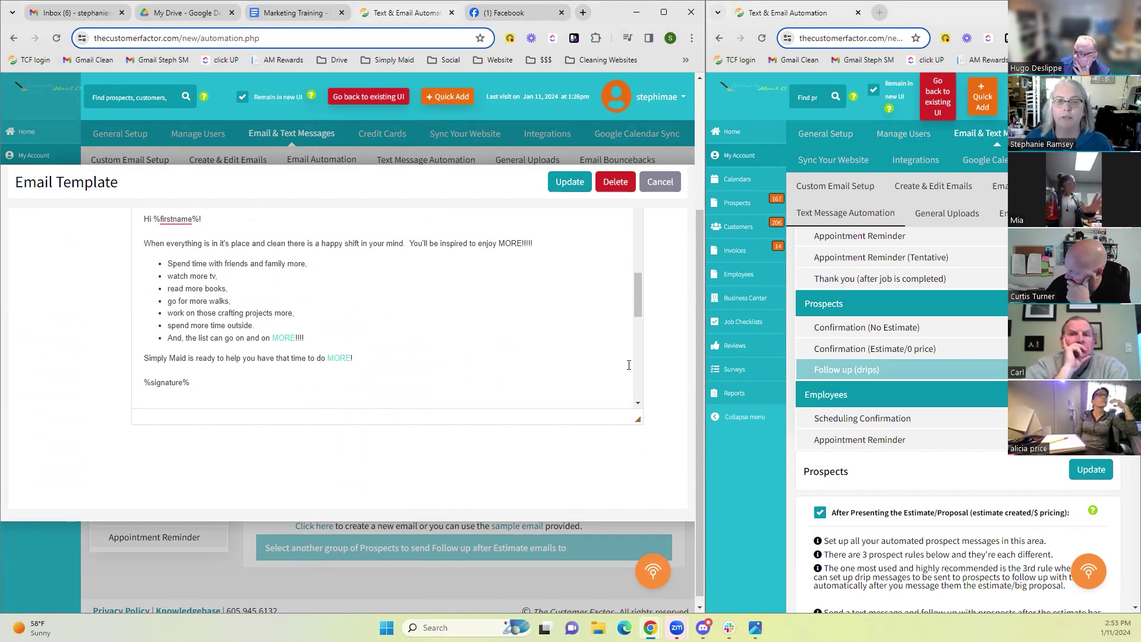
{"action": "left_click", "coordinate": [661, 181]}
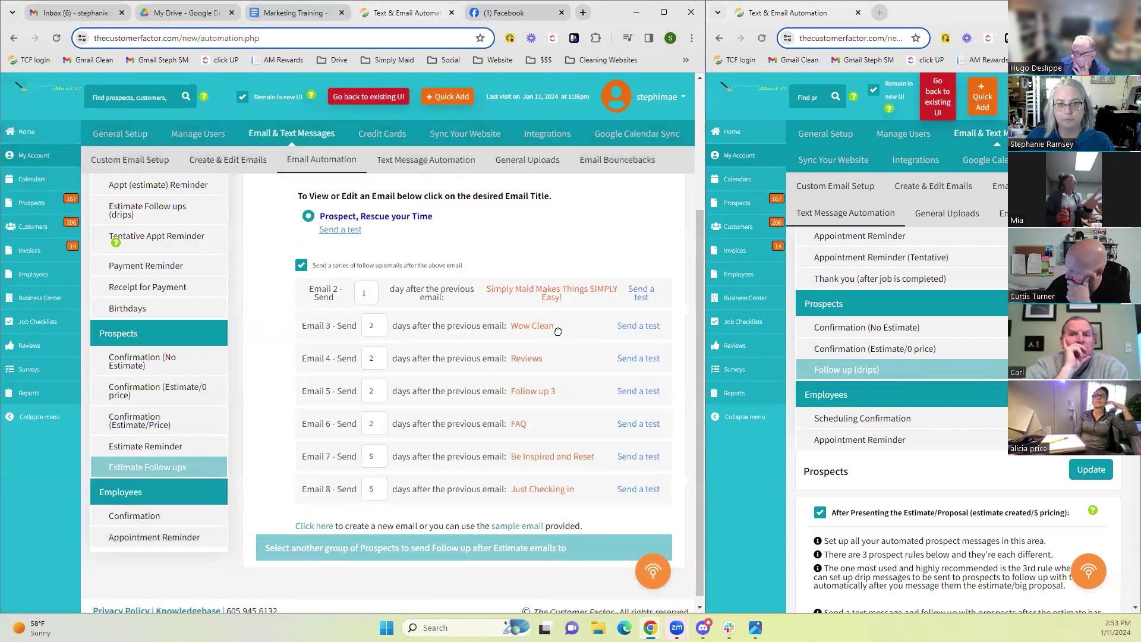
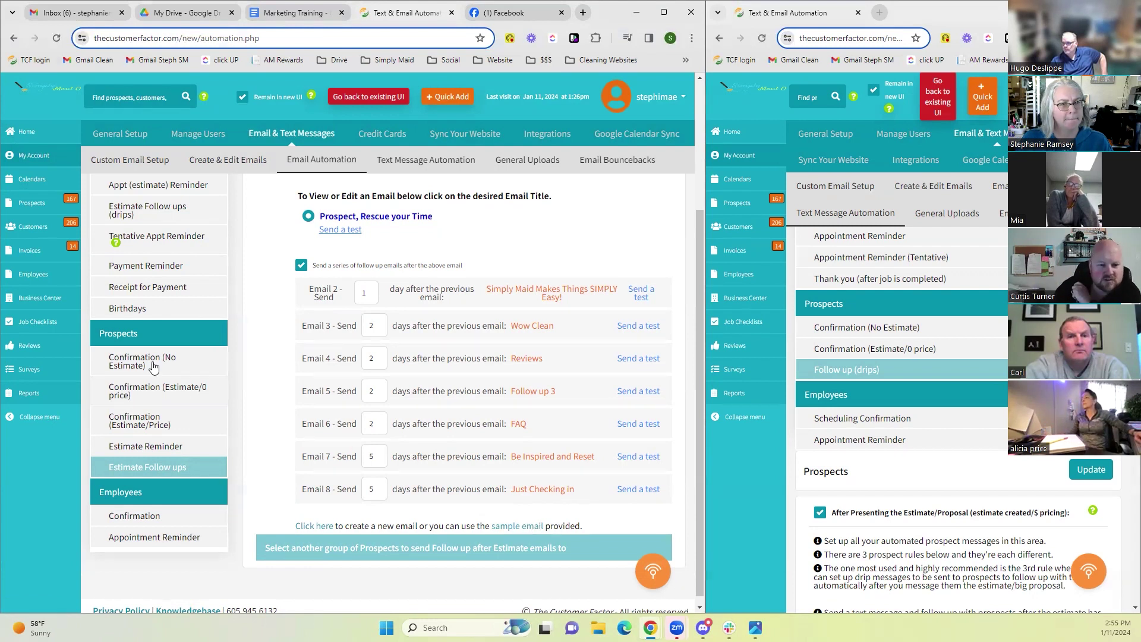
Step: Look over the automated email types for customers, prospects and employees alongside the prospect follow-up series settings
{"action": "scroll", "coordinate": [145, 364], "scroll_direction": "up", "scroll_amount": 3}
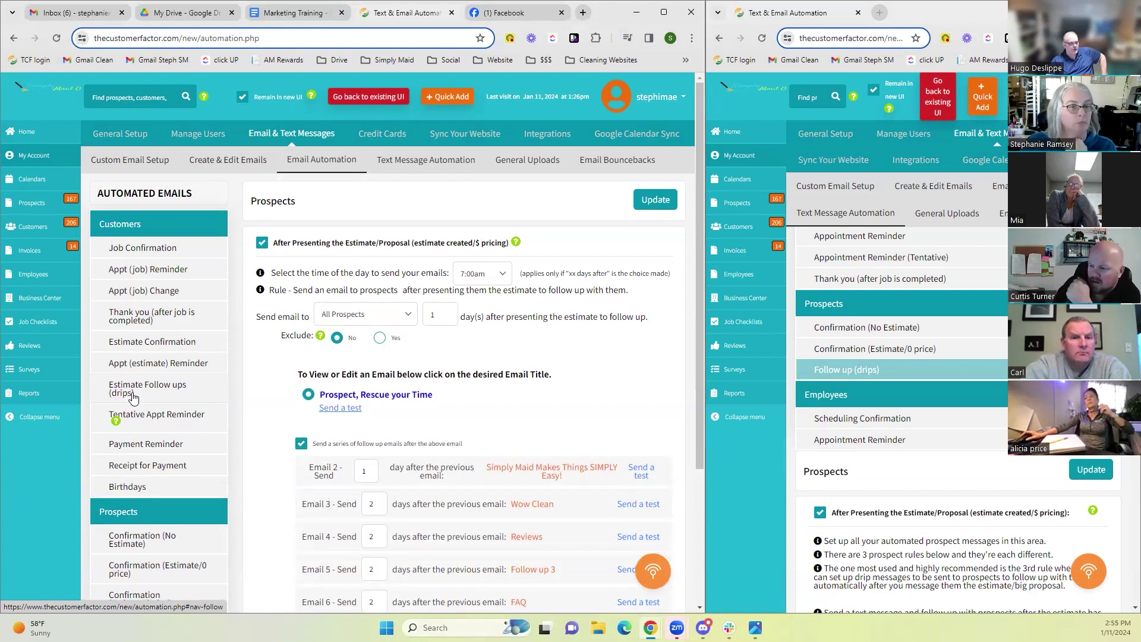
{"action": "scroll", "coordinate": [133, 397], "scroll_direction": "down", "scroll_amount": 1}
{"action": "scroll", "coordinate": [134, 397], "scroll_direction": "down", "scroll_amount": 2}
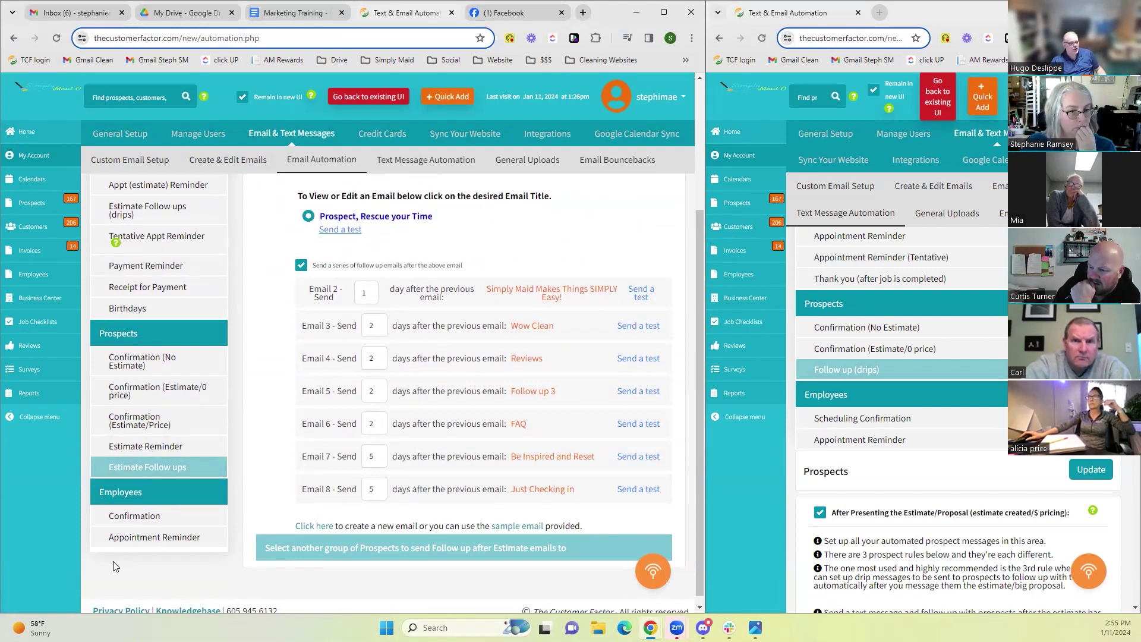
{"action": "scroll", "coordinate": [107, 550], "scroll_direction": "up", "scroll_amount": 3}
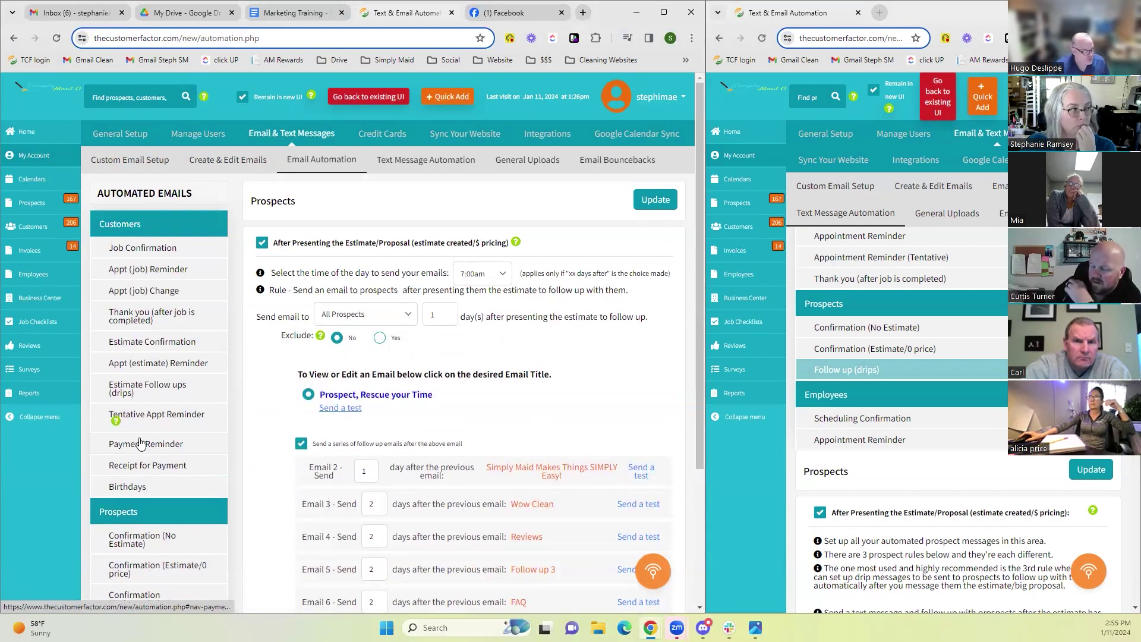
{"action": "scroll", "coordinate": [139, 443], "scroll_direction": "down", "scroll_amount": 1}
{"action": "scroll", "coordinate": [140, 443], "scroll_direction": "down", "scroll_amount": 1}
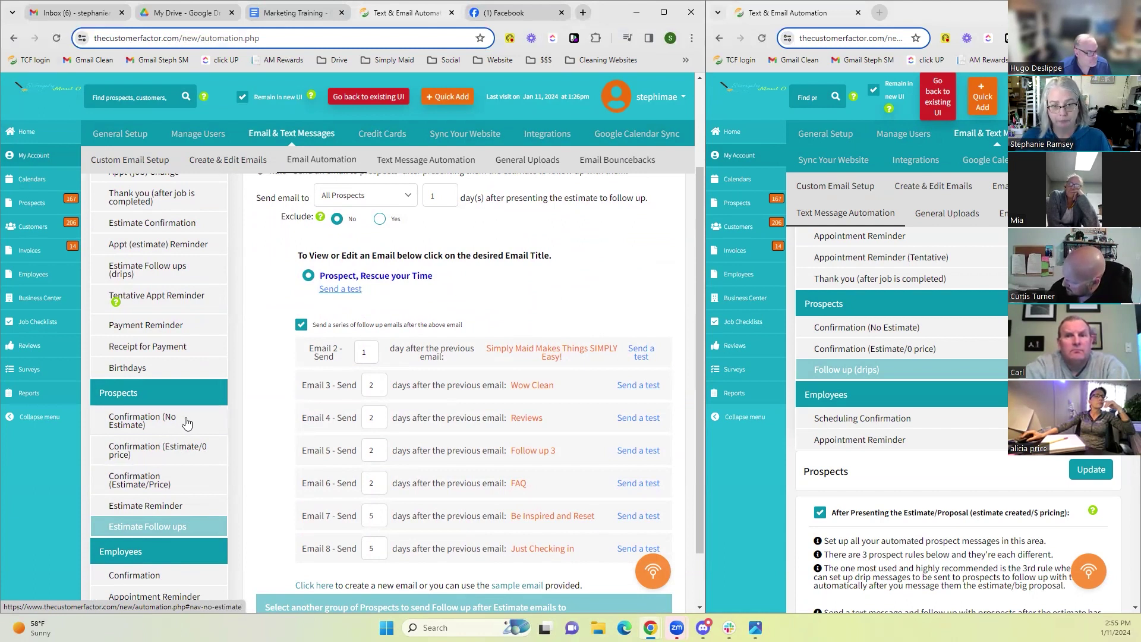
Step: Open follow-up Email 8, Just Checking in, read its subject and message, and close it without updating
{"action": "scroll", "coordinate": [304, 486], "scroll_direction": "down", "scroll_amount": 2}
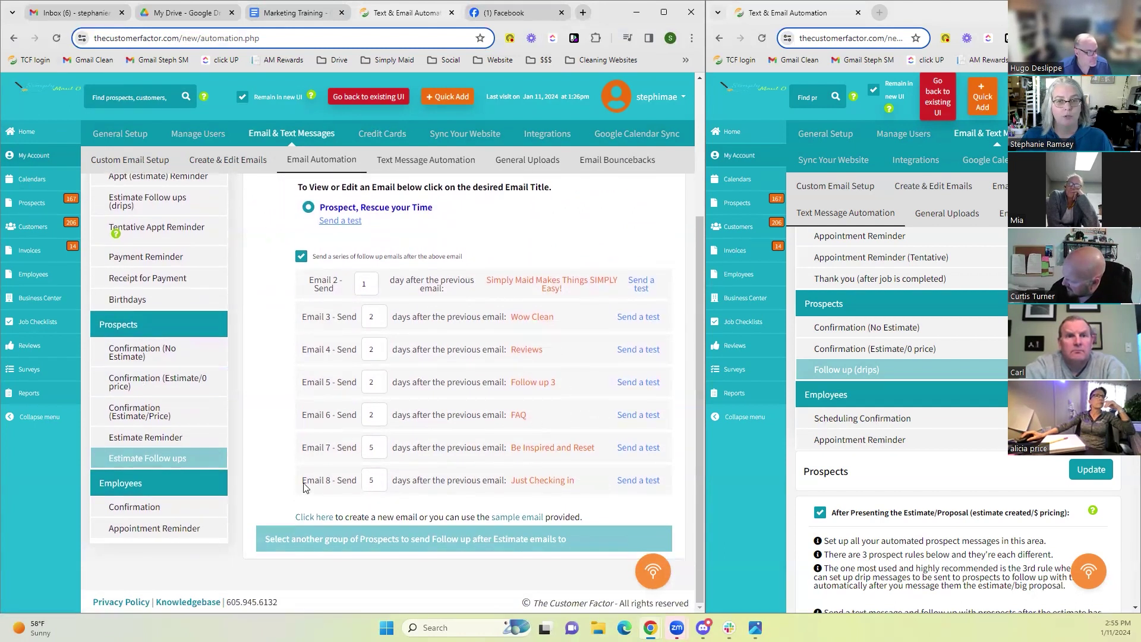
{"action": "left_click", "coordinate": [527, 481]}
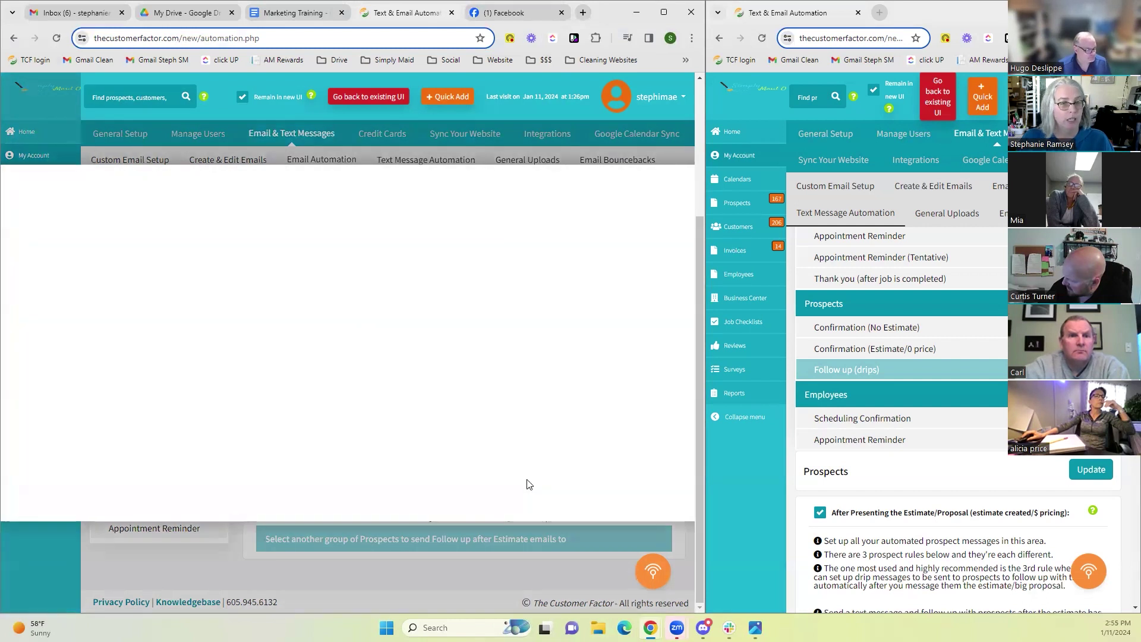
{"action": "scroll", "coordinate": [507, 360], "scroll_direction": "down", "scroll_amount": 3}
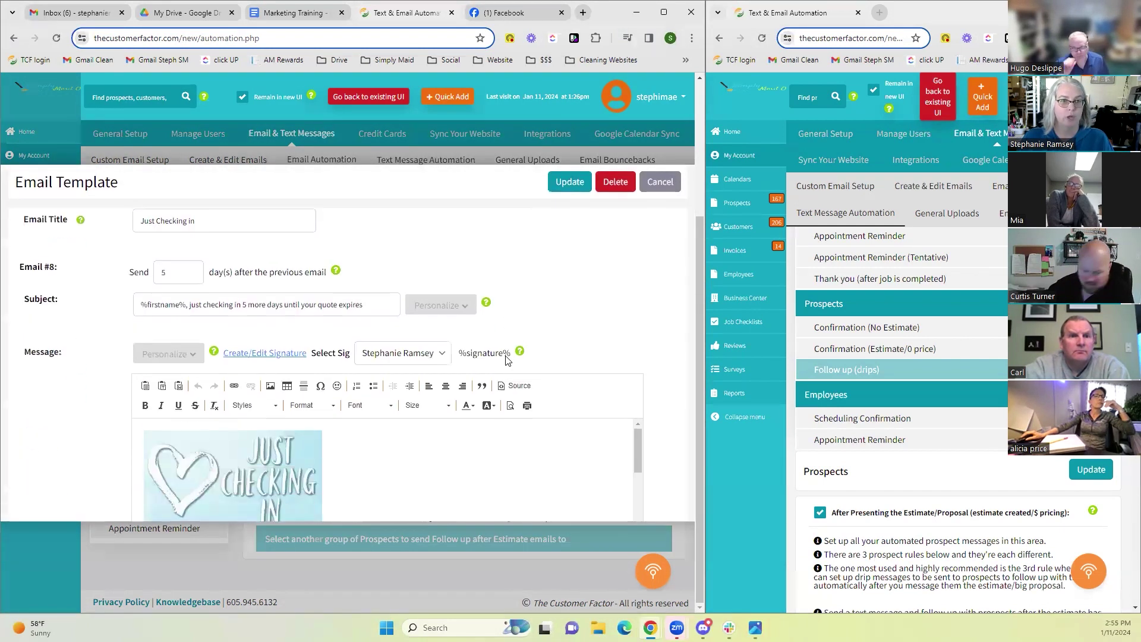
{"action": "scroll", "coordinate": [510, 360], "scroll_direction": "down", "scroll_amount": 1}
{"action": "scroll", "coordinate": [529, 387], "scroll_direction": "down", "scroll_amount": 1}
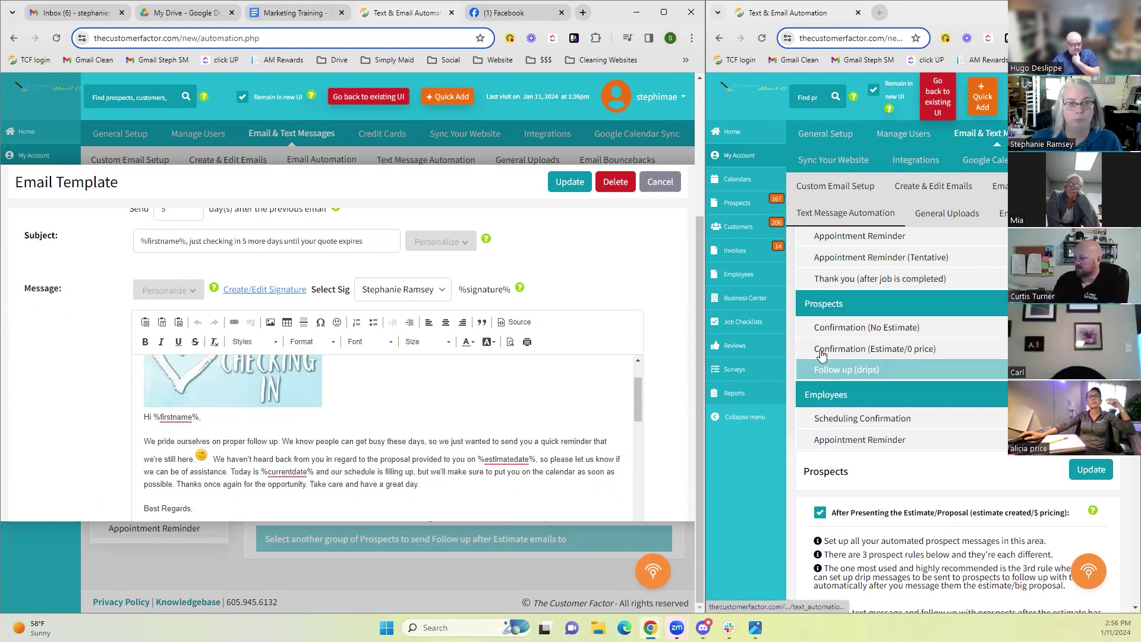
{"action": "left_click", "coordinate": [656, 182]}
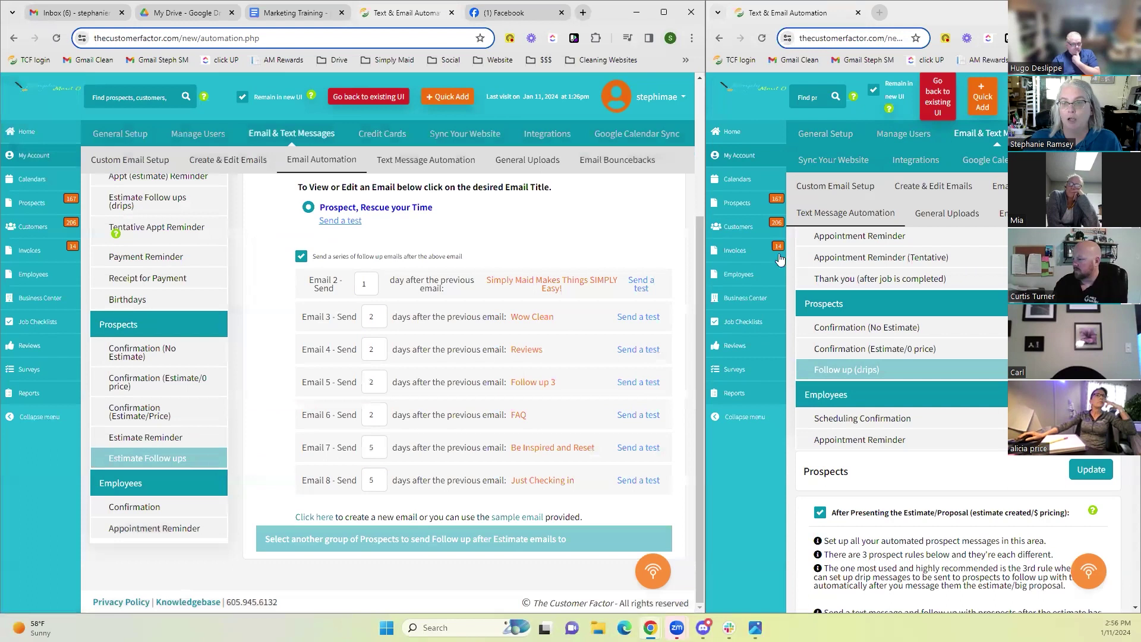
Step: Widen the Text Message Automation window and read text Message 5, Day 25 Text 5 Amazing DC, and Message 6, Day 29 Text 5, without edits
{"action": "mouse_move", "coordinate": [704, 271]}
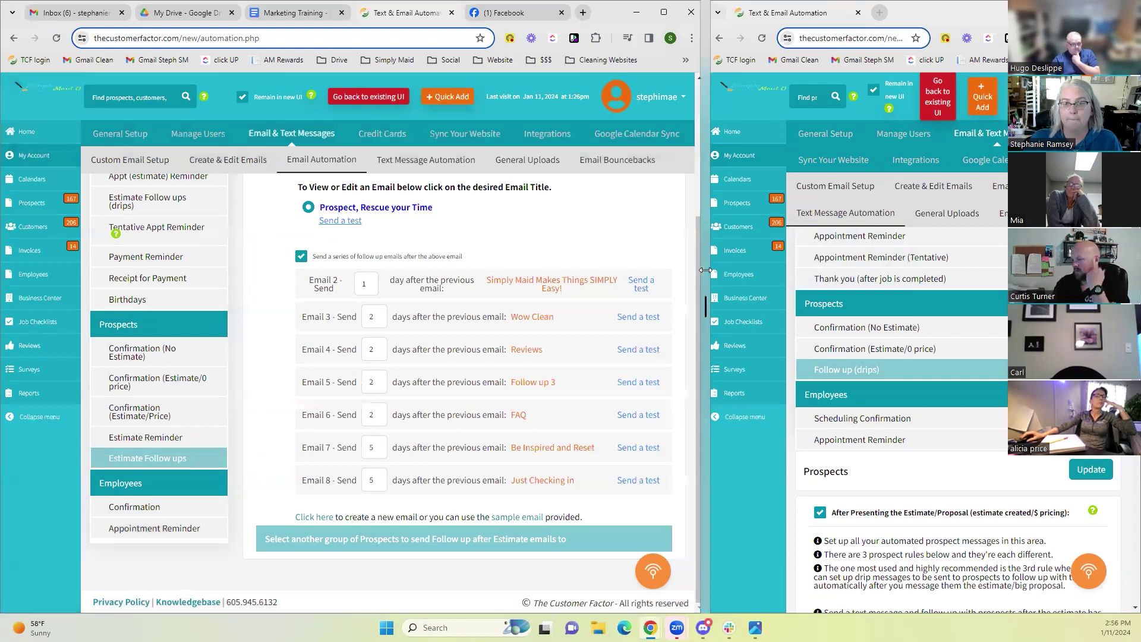
{"action": "left_click_drag", "start_coordinate": [704, 270], "coordinate": [480, 271]}
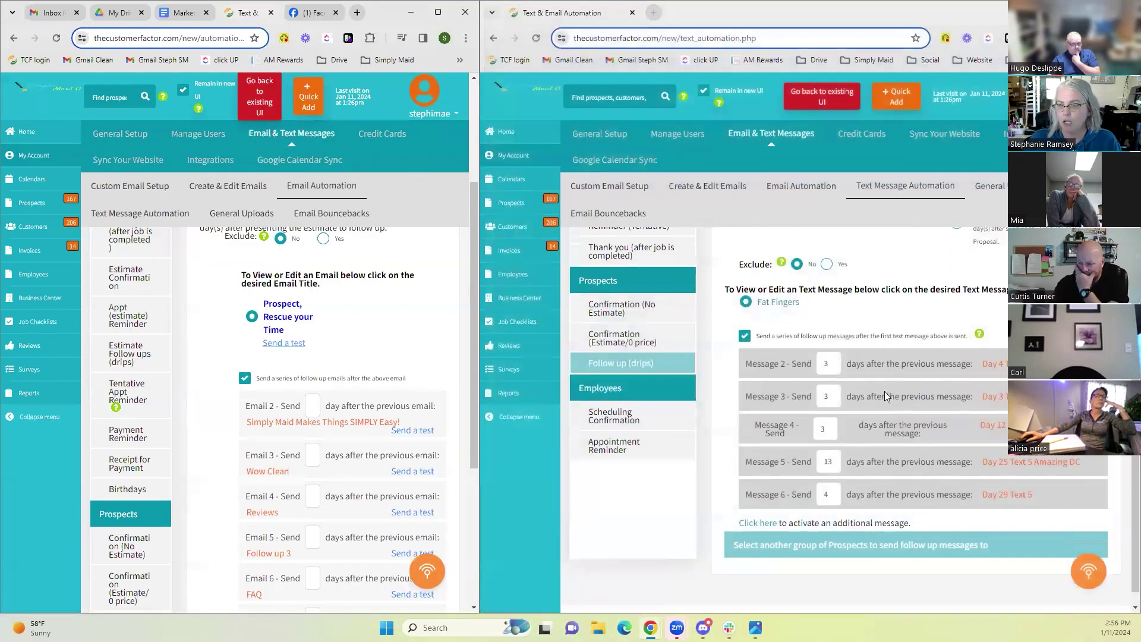
{"action": "left_click", "coordinate": [1040, 465]}
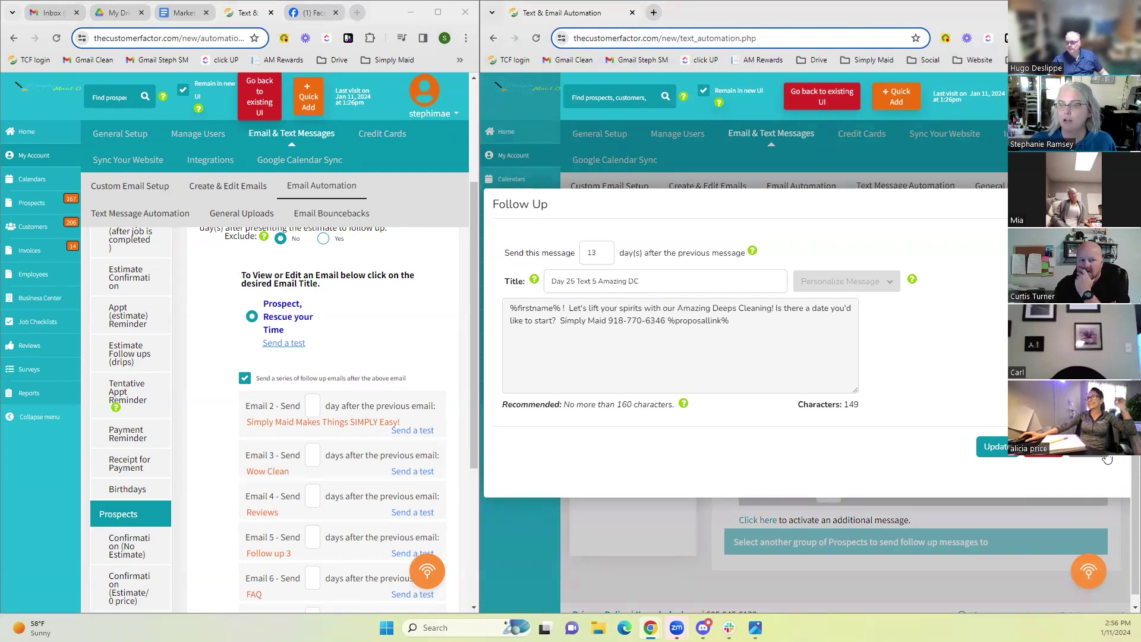
{"action": "left_click", "coordinate": [994, 446]}
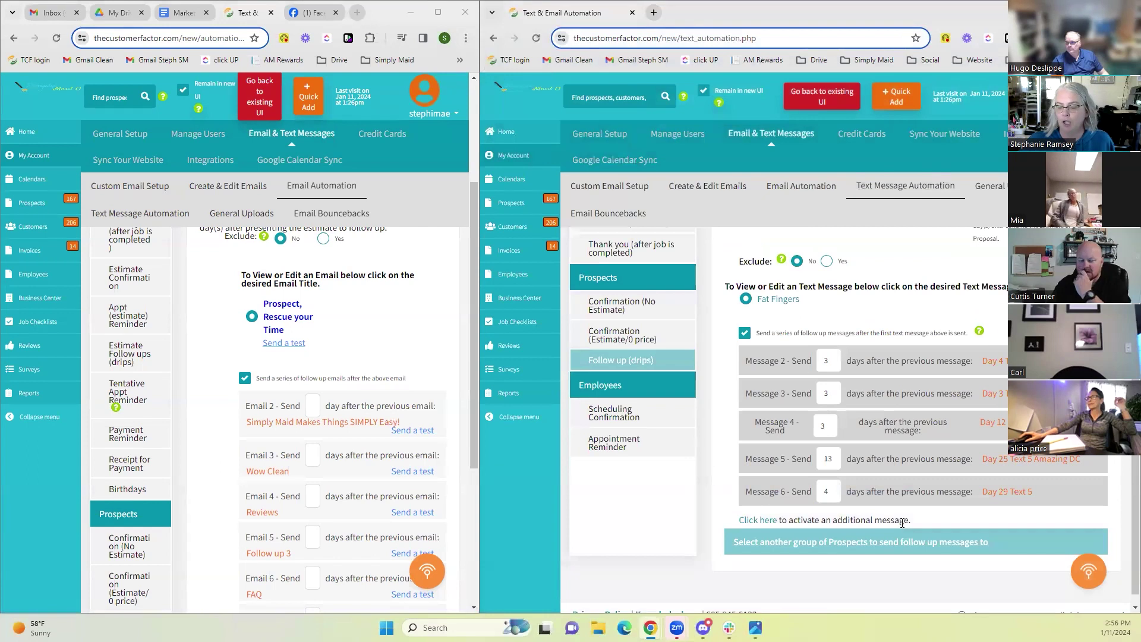
{"action": "left_click", "coordinate": [1001, 493]}
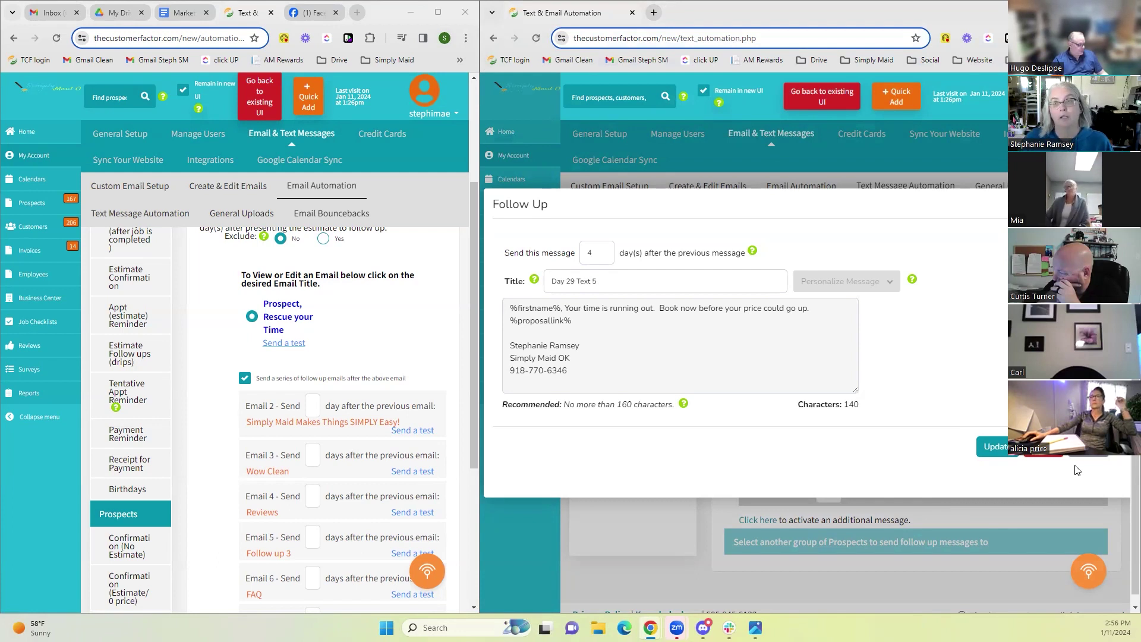
{"action": "left_click", "coordinate": [1093, 456]}
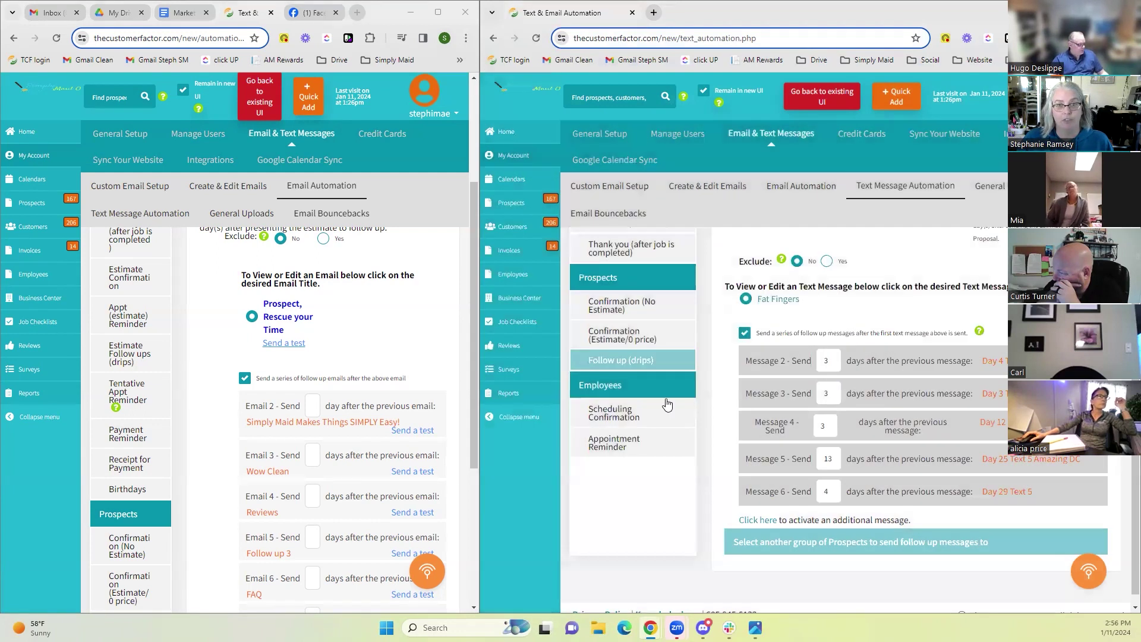
Step: Resize the Email Automation and Text Message Automation windows to nearly equal widths, side by side
{"action": "left_click", "coordinate": [477, 385]}
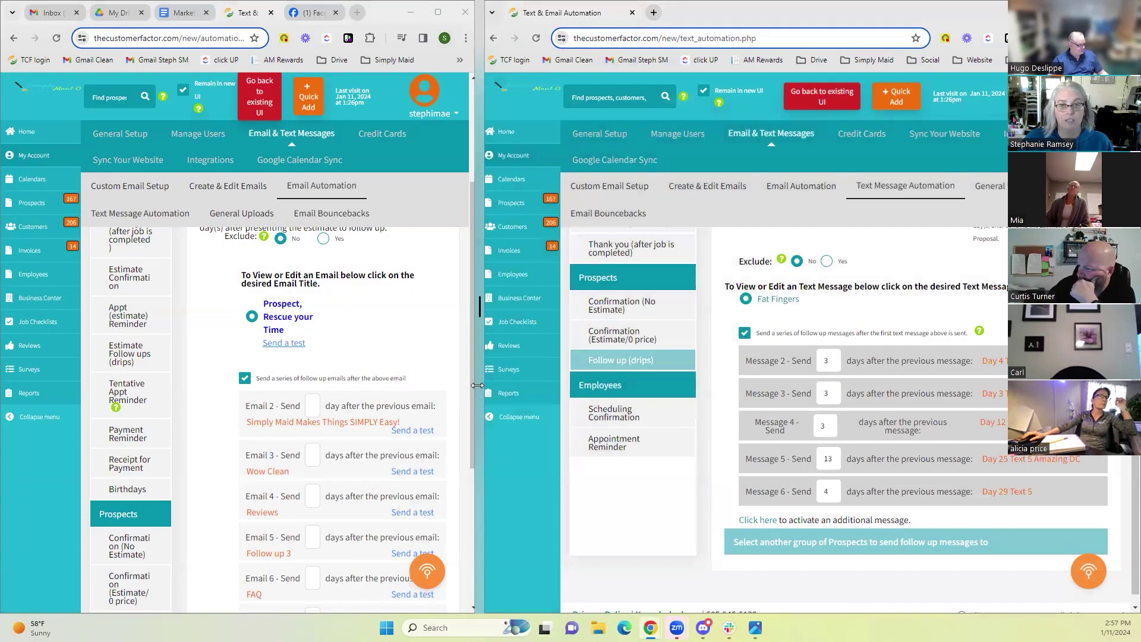
{"action": "left_click_drag", "start_coordinate": [477, 386], "coordinate": [540, 389]}
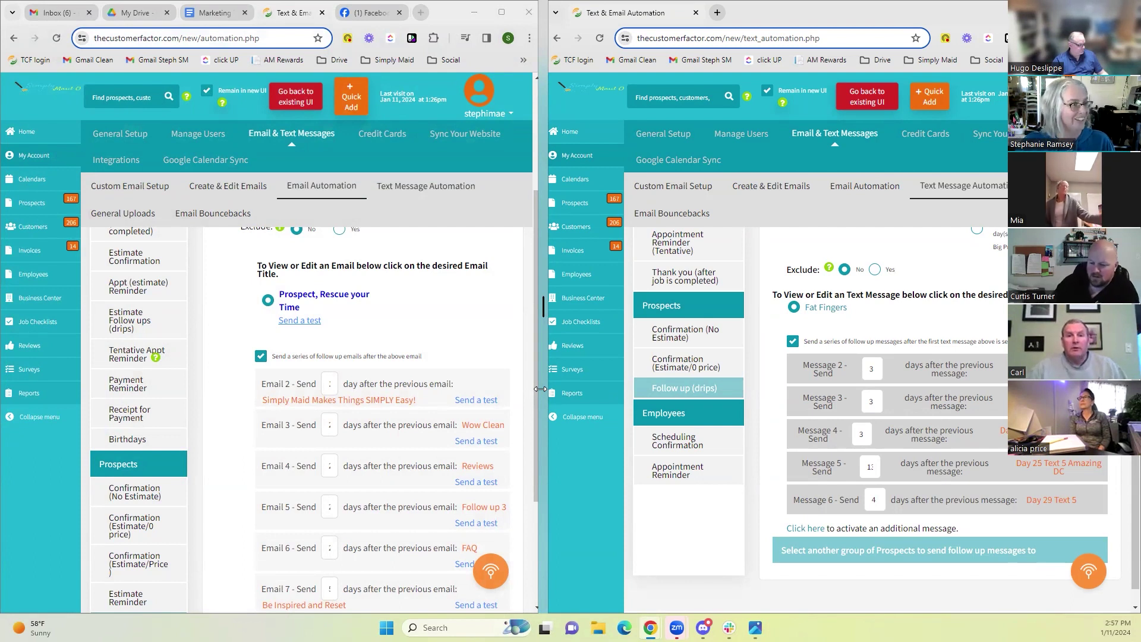
{"action": "left_click_drag", "start_coordinate": [540, 389], "coordinate": [539, 404]}
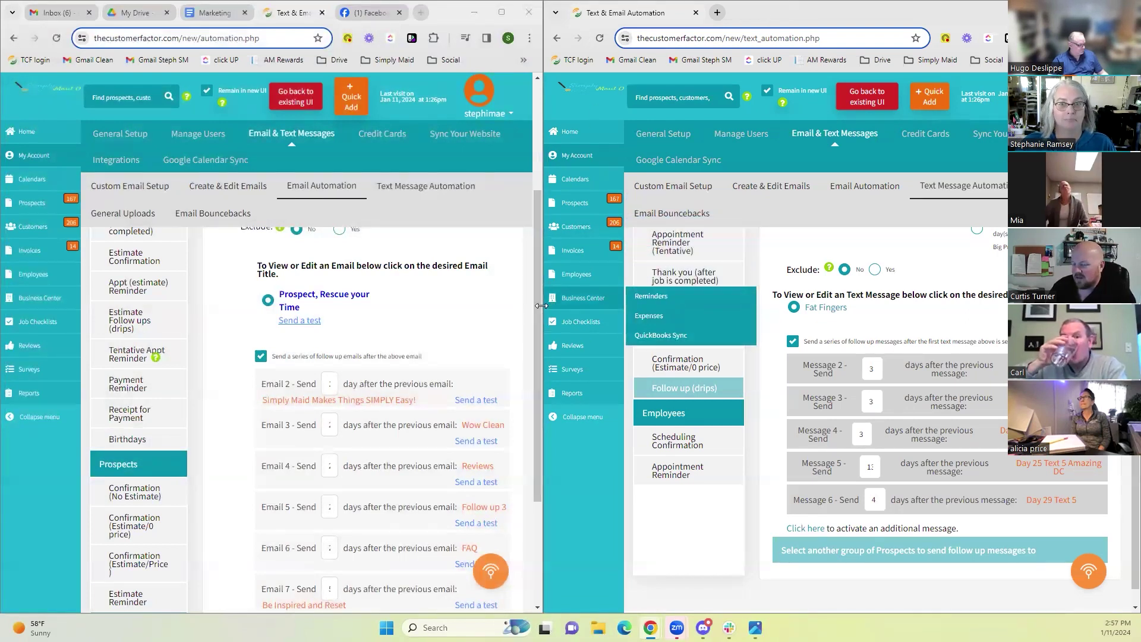
{"action": "mouse_move", "coordinate": [541, 312]}
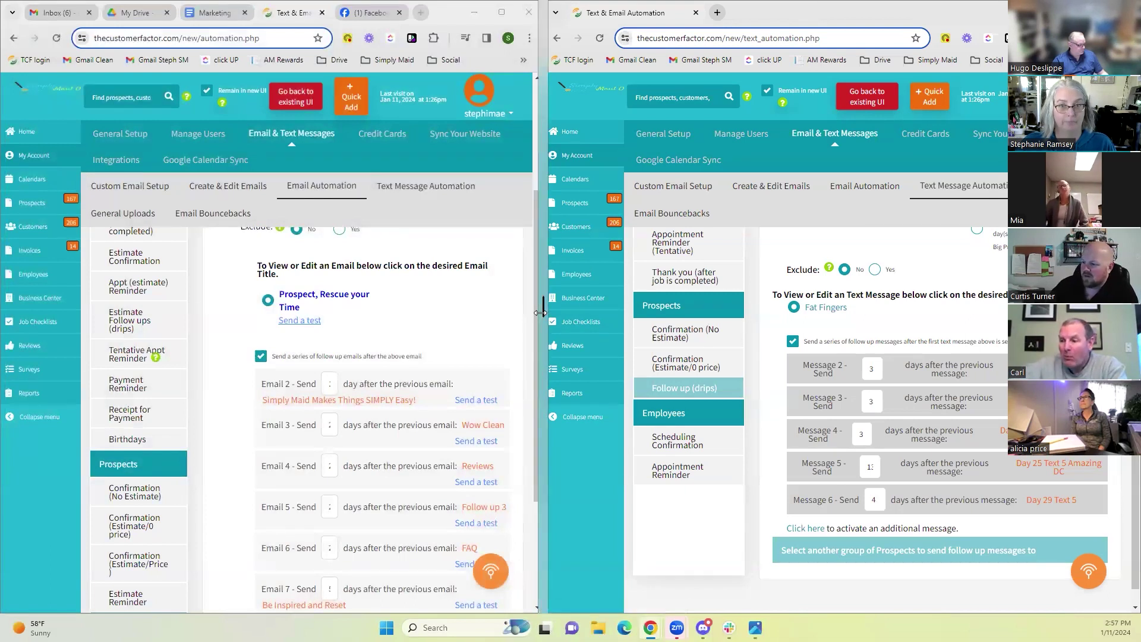